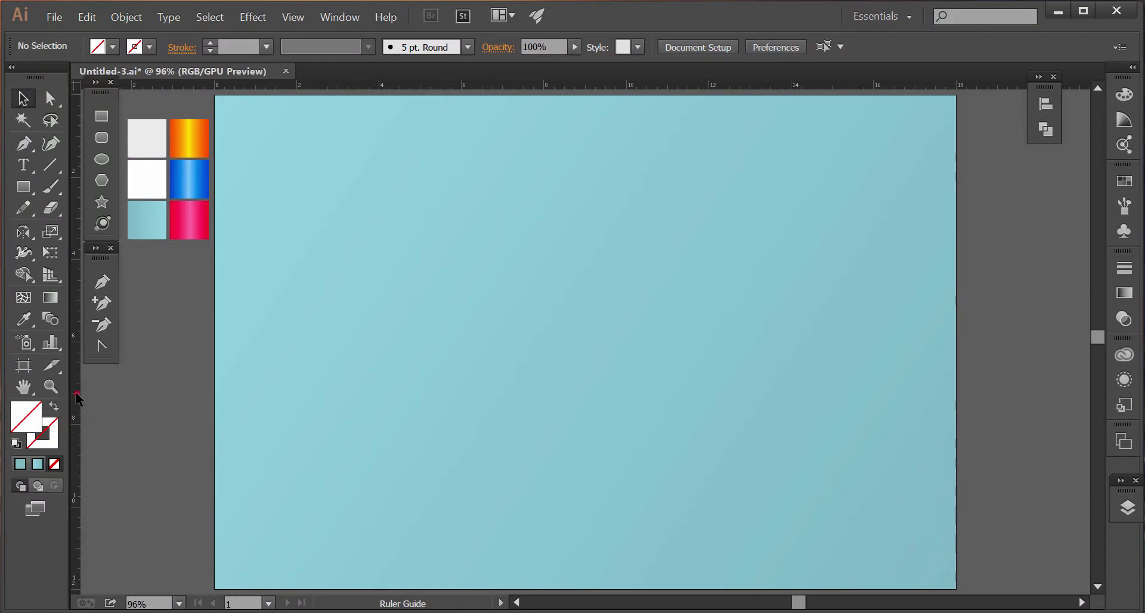
Drag out a vertical and a horizontal guide and centre both on the artboard
drag(75, 391, 431, 403)
click(837, 47)
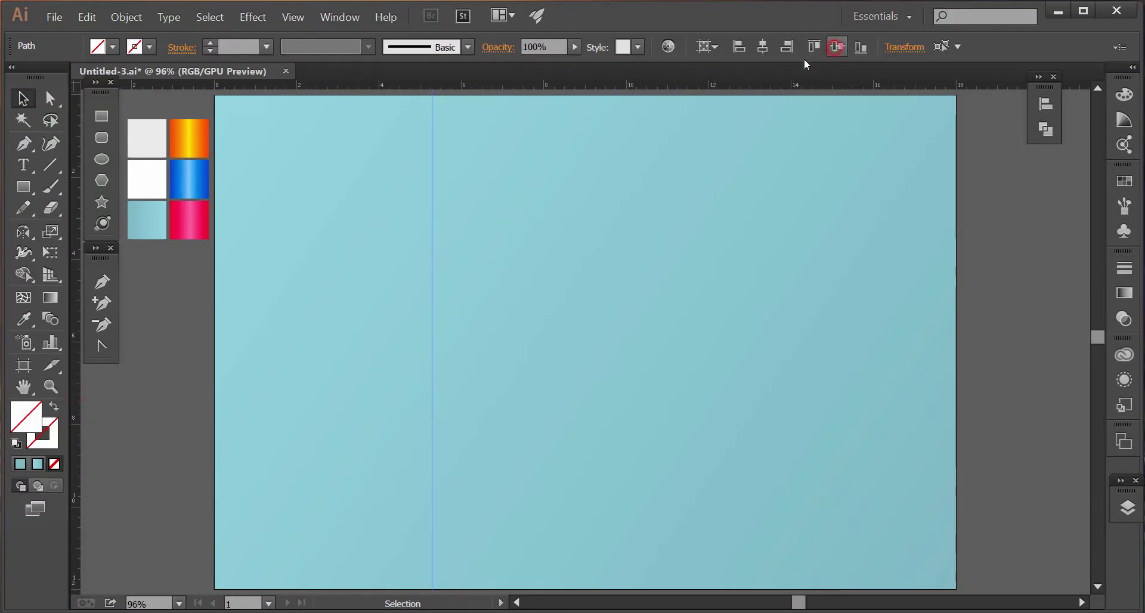
click(763, 48)
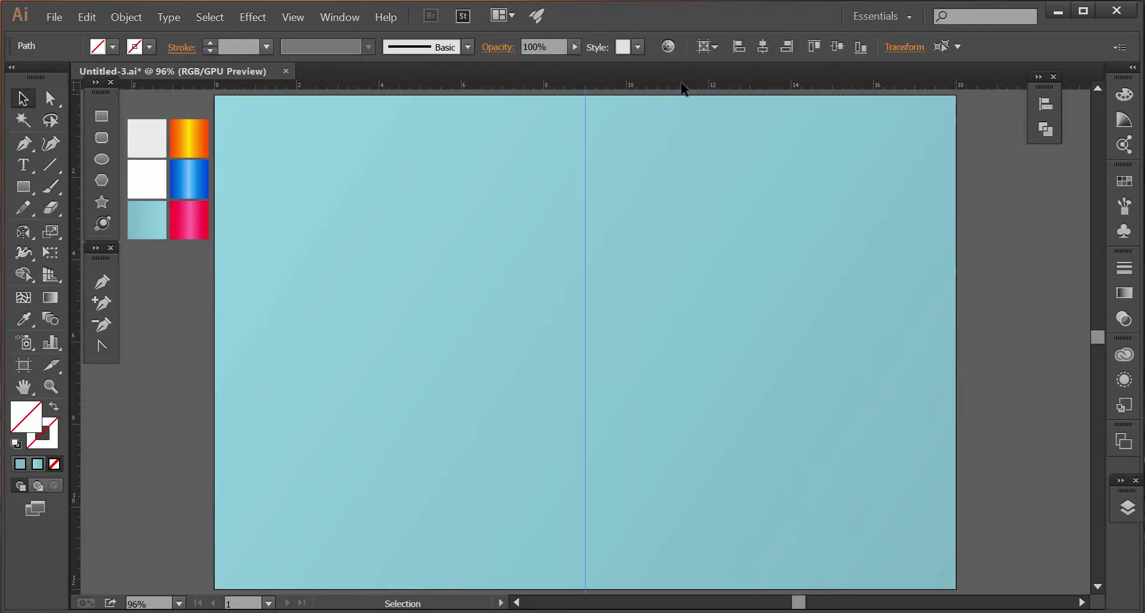
drag(684, 88, 685, 265)
click(837, 48)
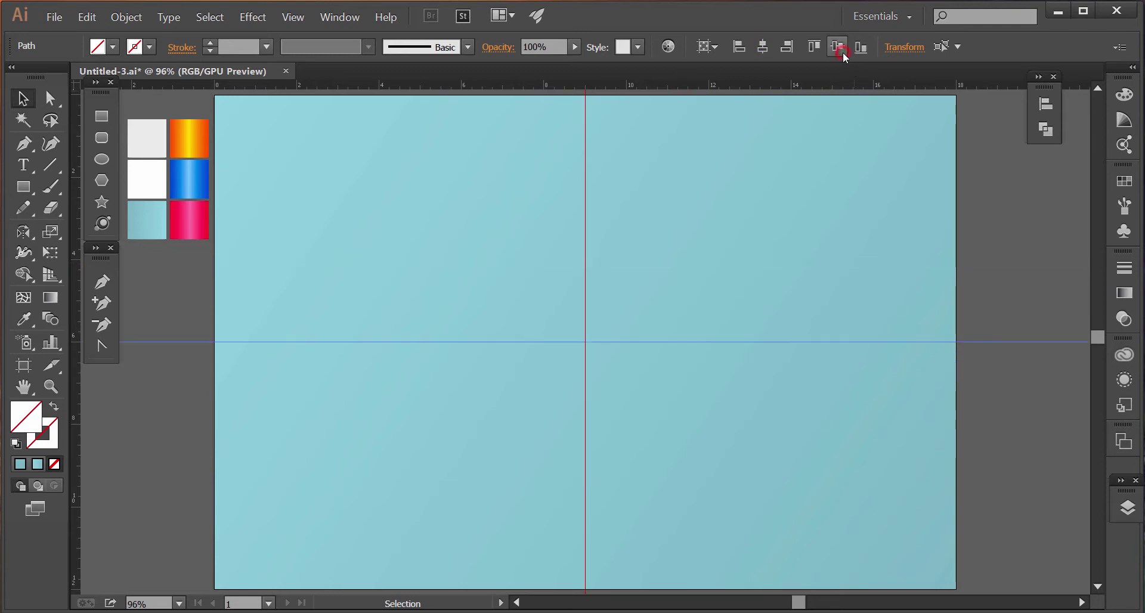
click(764, 228)
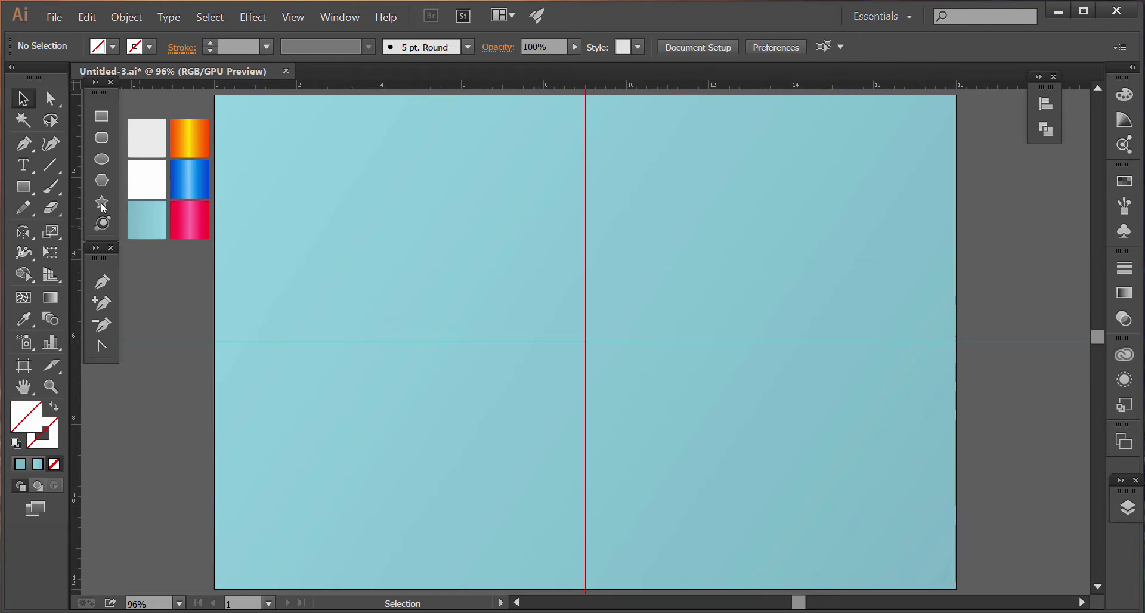
Create an 8 by 2.5 in rectangle at the guide crossing
click(102, 118)
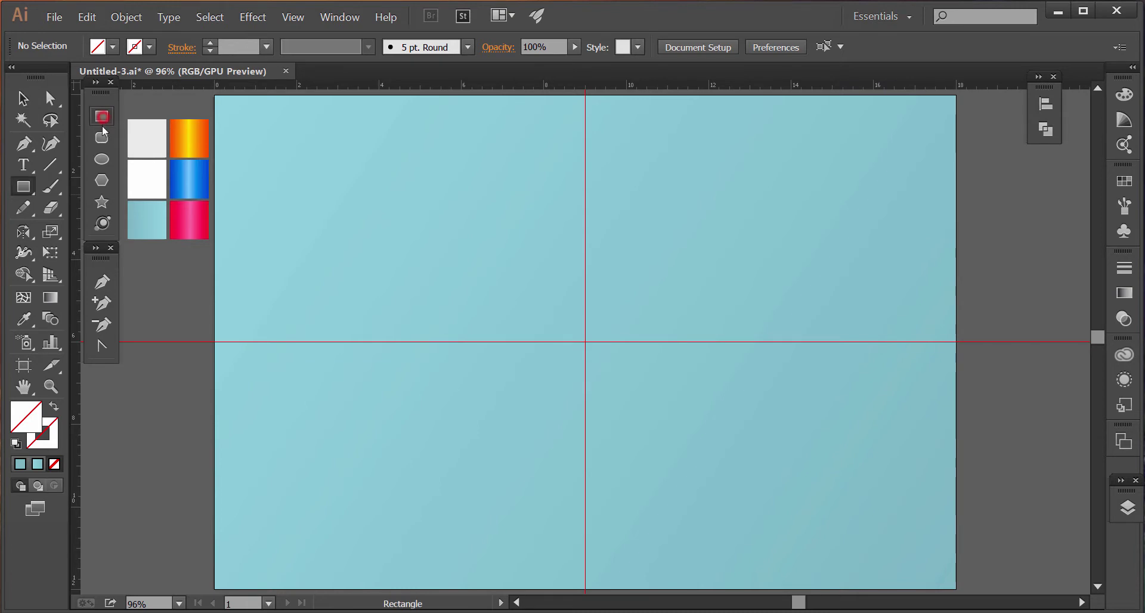
click(586, 341)
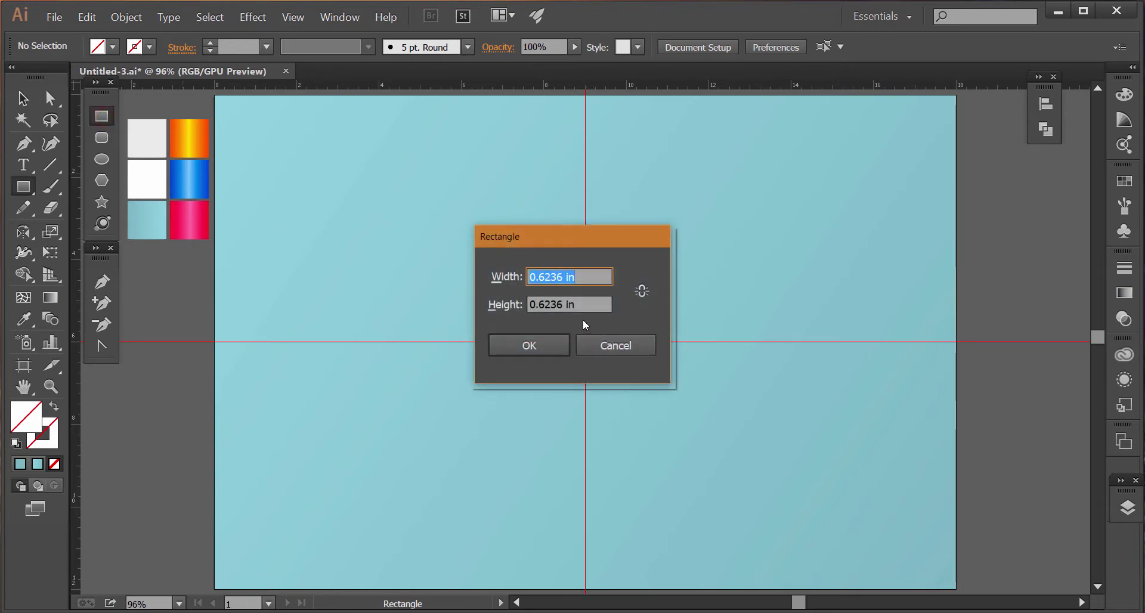
text(8)
key(Tab)
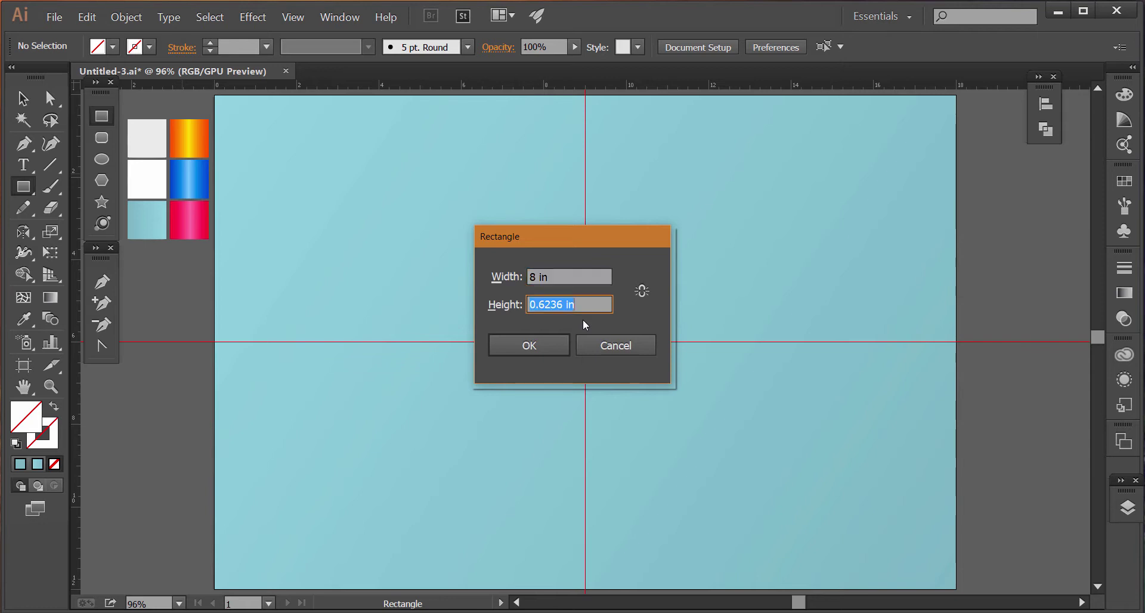
text(2.5)
key(Return)
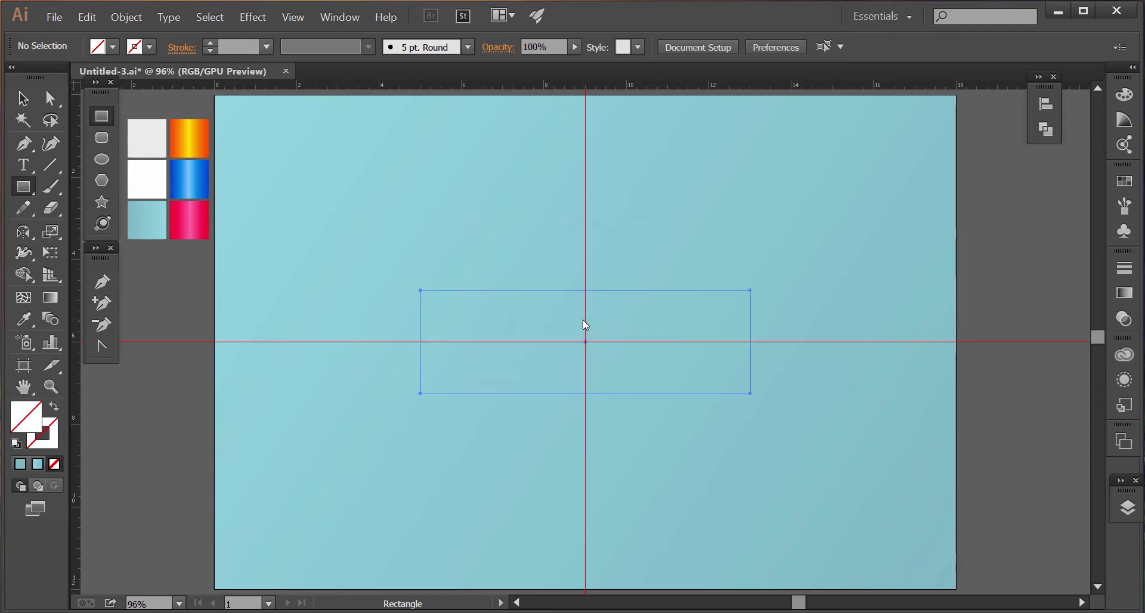
Fill the rectangle tan and widen it evenly from its centre to about 9.8 in
click(24, 99)
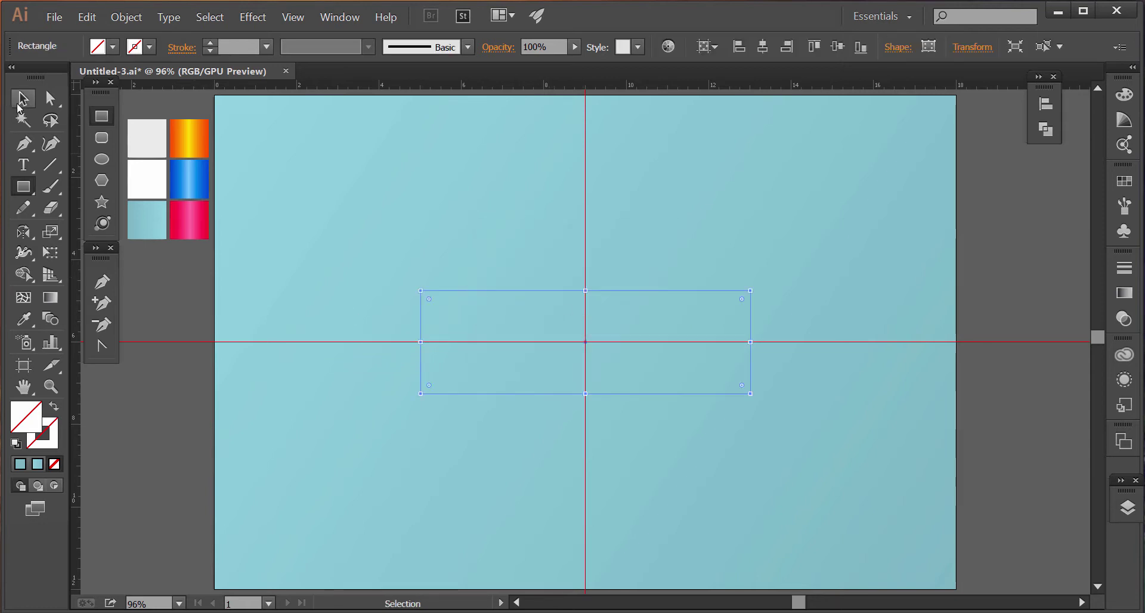
click(112, 47)
click(107, 108)
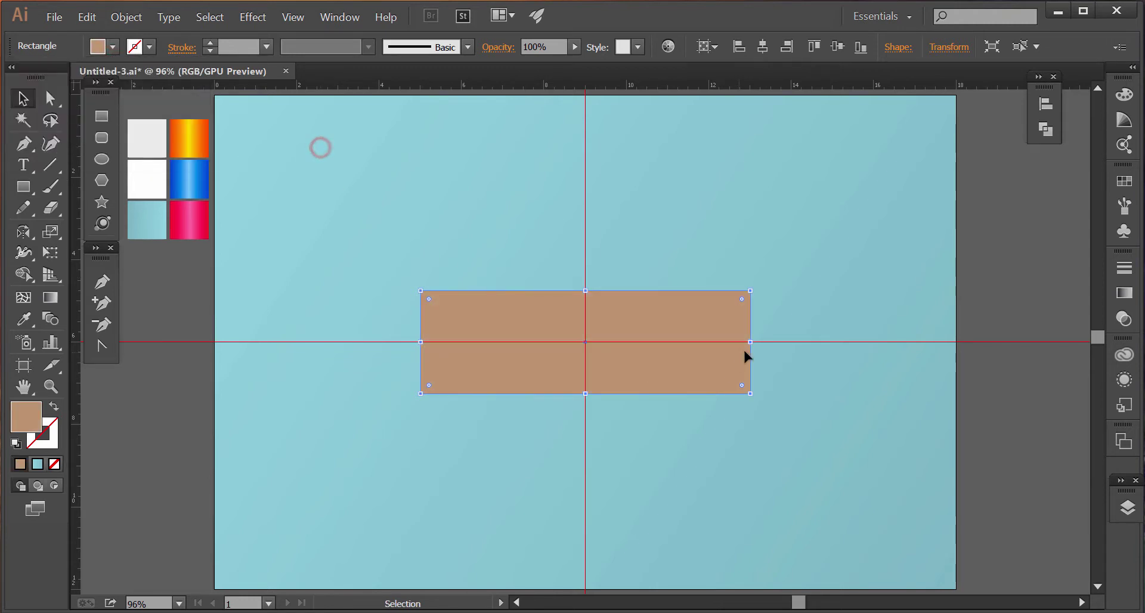
drag(751, 342, 802, 346)
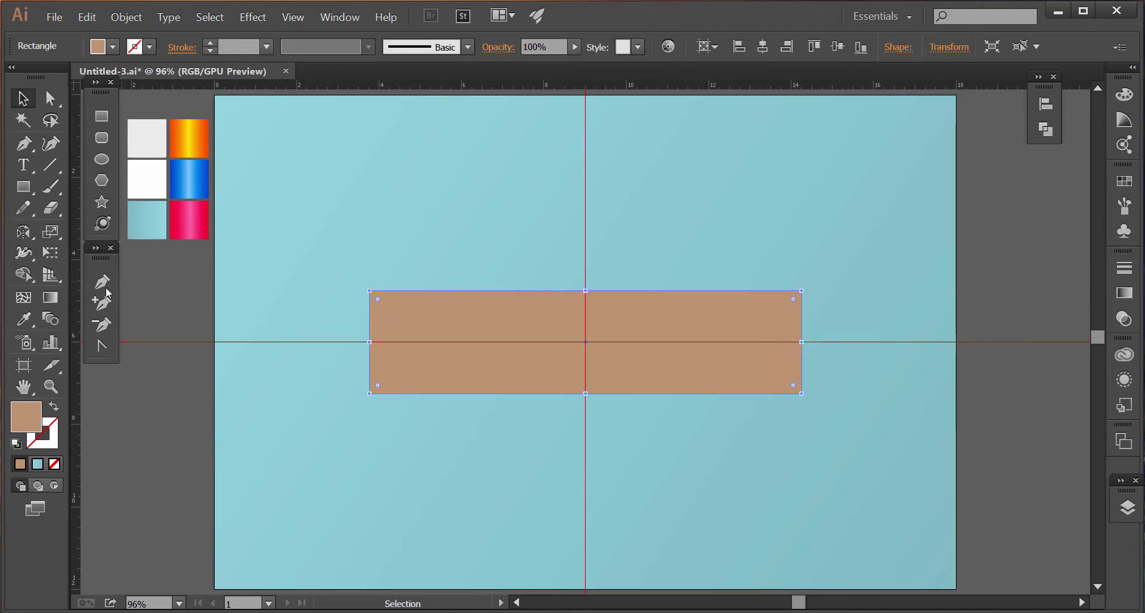
Round the rectangle's corners to 1.25 in to form a pill, then reselect it
click(50, 98)
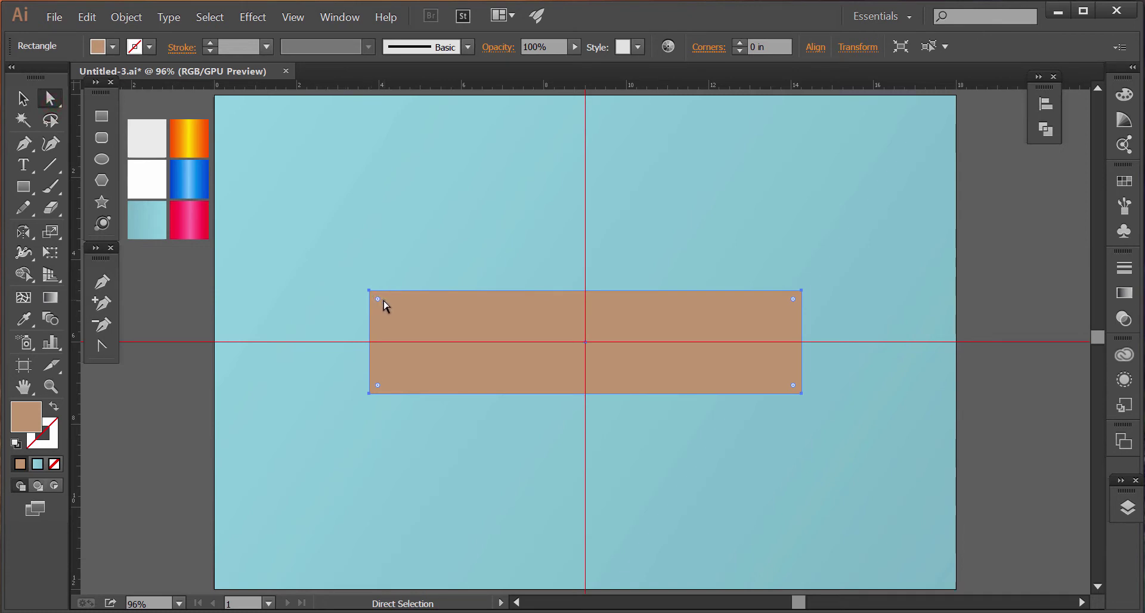
drag(380, 300, 432, 317)
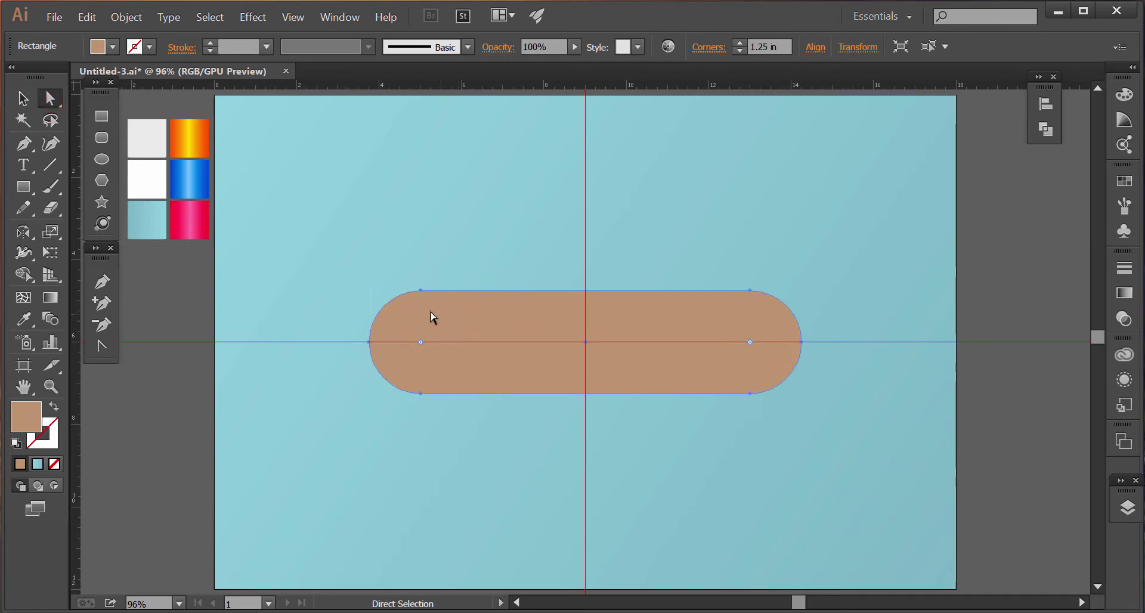
click(23, 97)
click(459, 175)
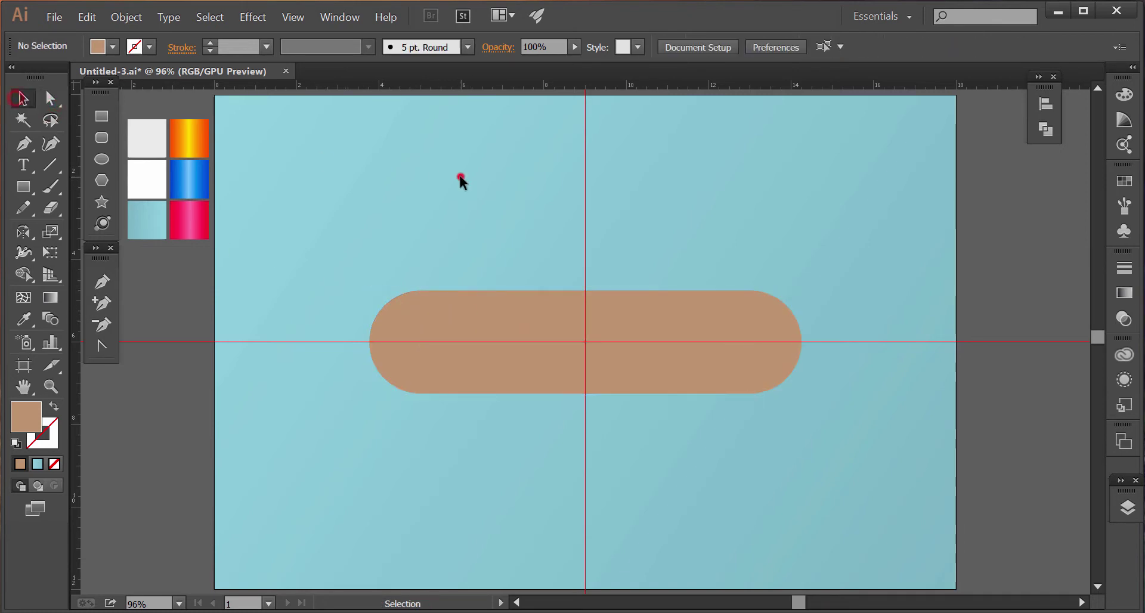
click(475, 320)
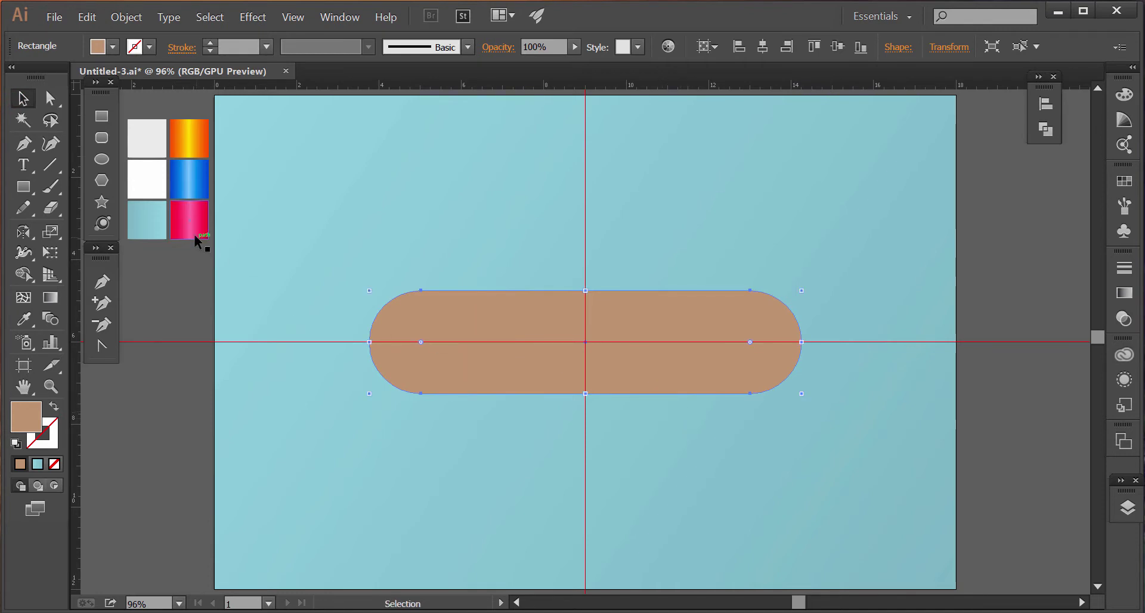
Move the gradient swatch group beside the pill's right end and reselect the pill for Object > Path
mouse_move(196, 218)
mouse_down()
mouse_move(899, 411)
mouse_move(878, 388)
mouse_up()
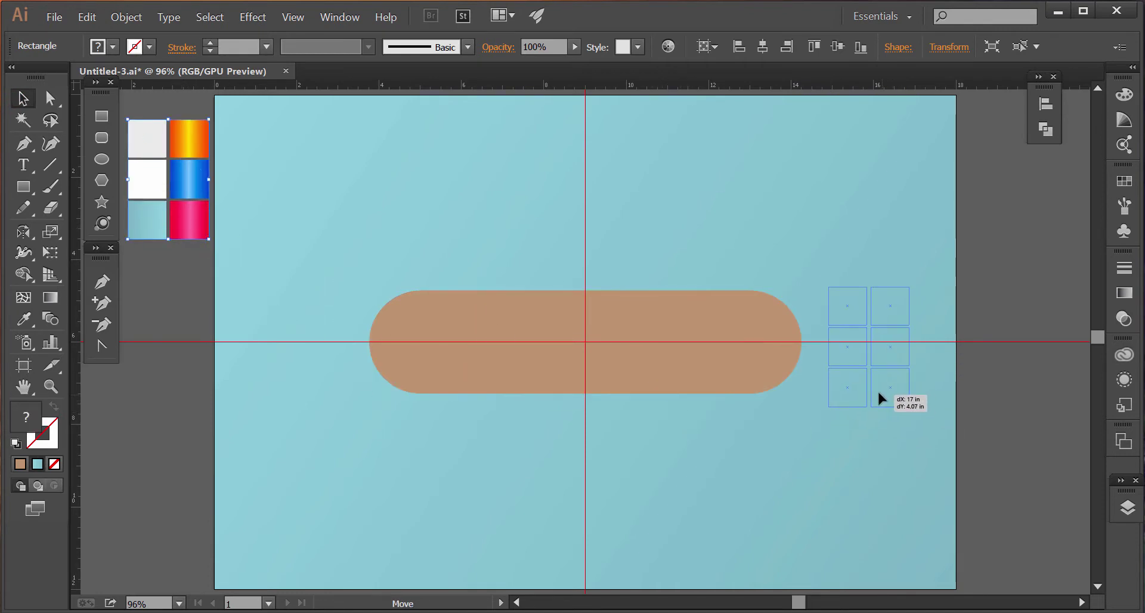
ctrl+click(900, 357)
mouse_move(545, 385)
mouse_down()
mouse_move(812, 376)
mouse_move(800, 375)
mouse_up()
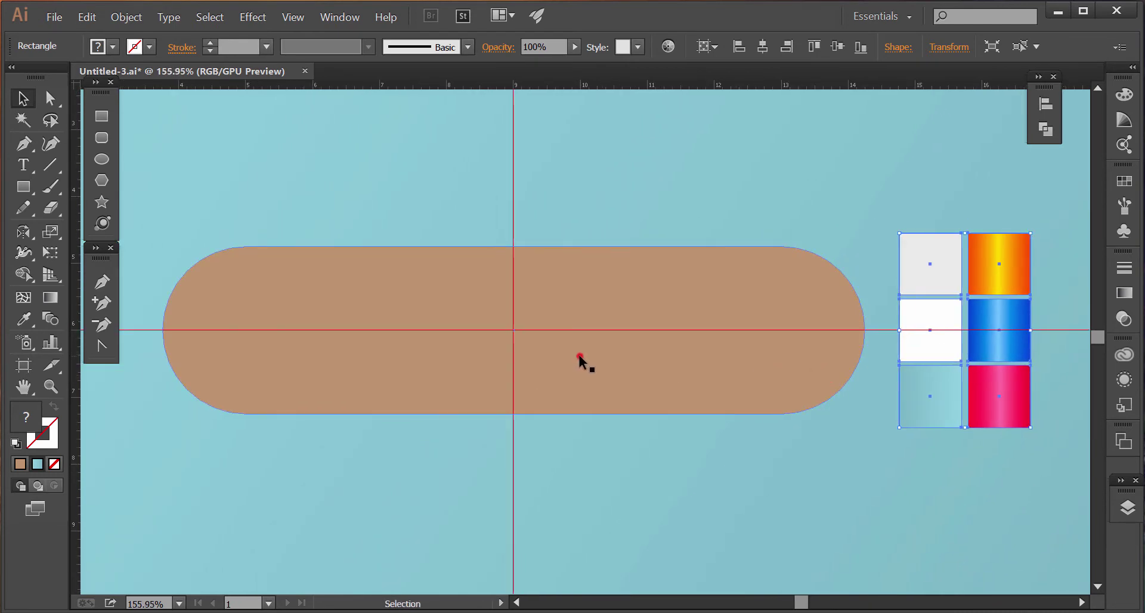
click(579, 354)
click(126, 17)
mouse_move(197, 280)
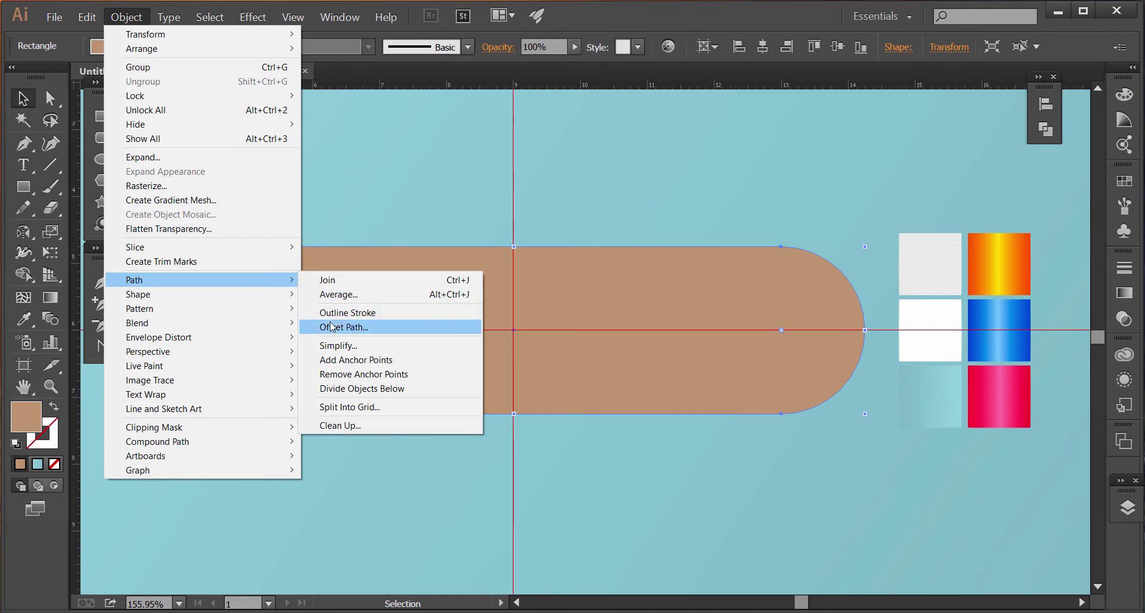
Add a -2 px offset copy of the pill and fill it light grey
click(331, 326)
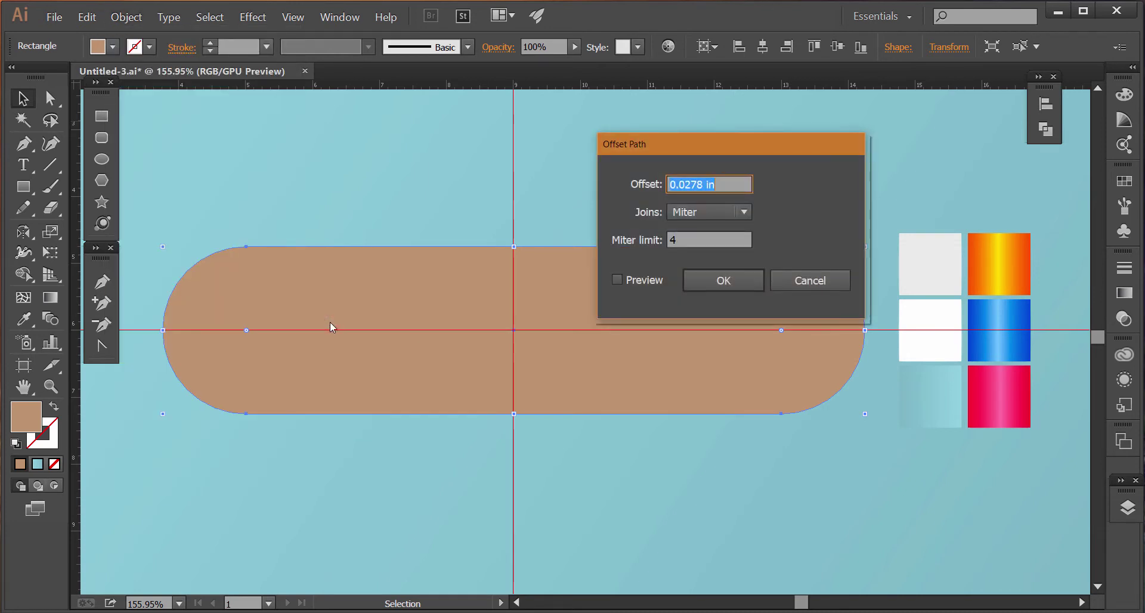
text(-2)
key(Return)
key(i)
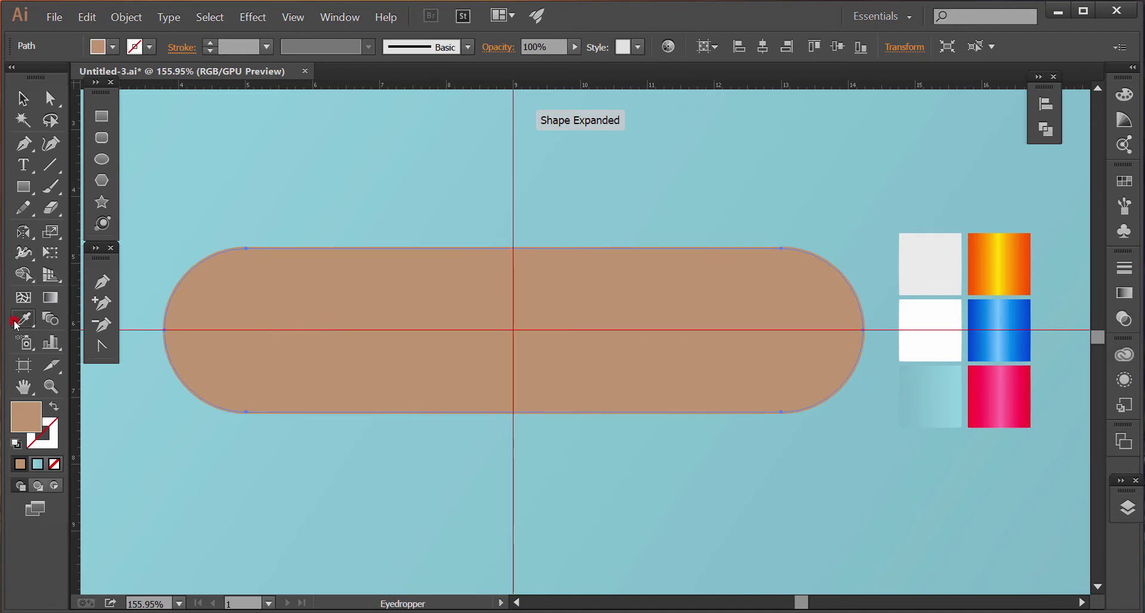
click(927, 268)
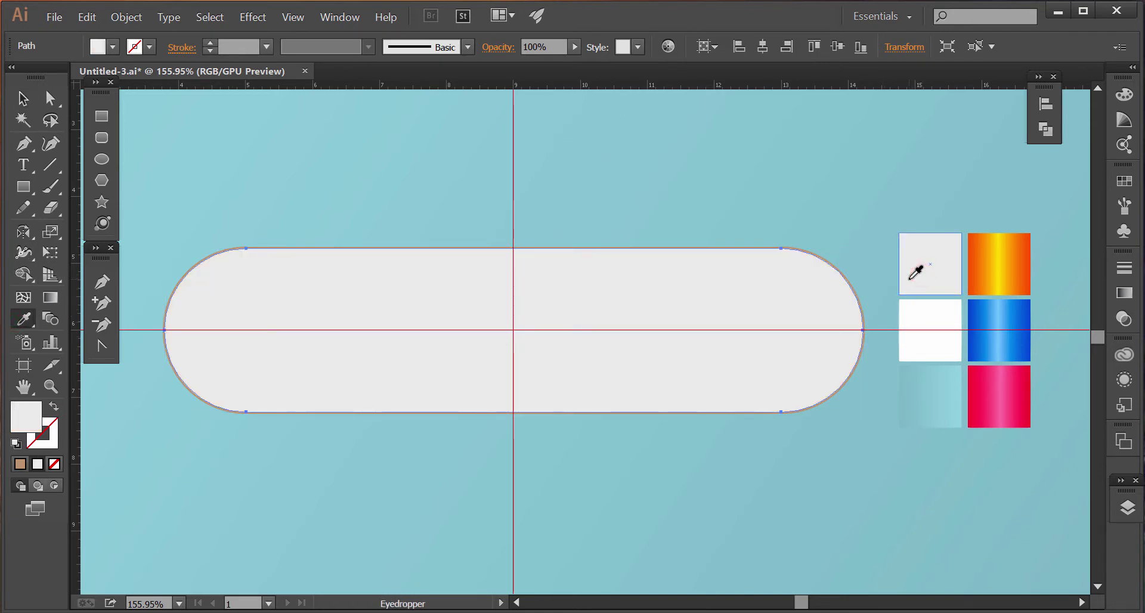
click(61, 298)
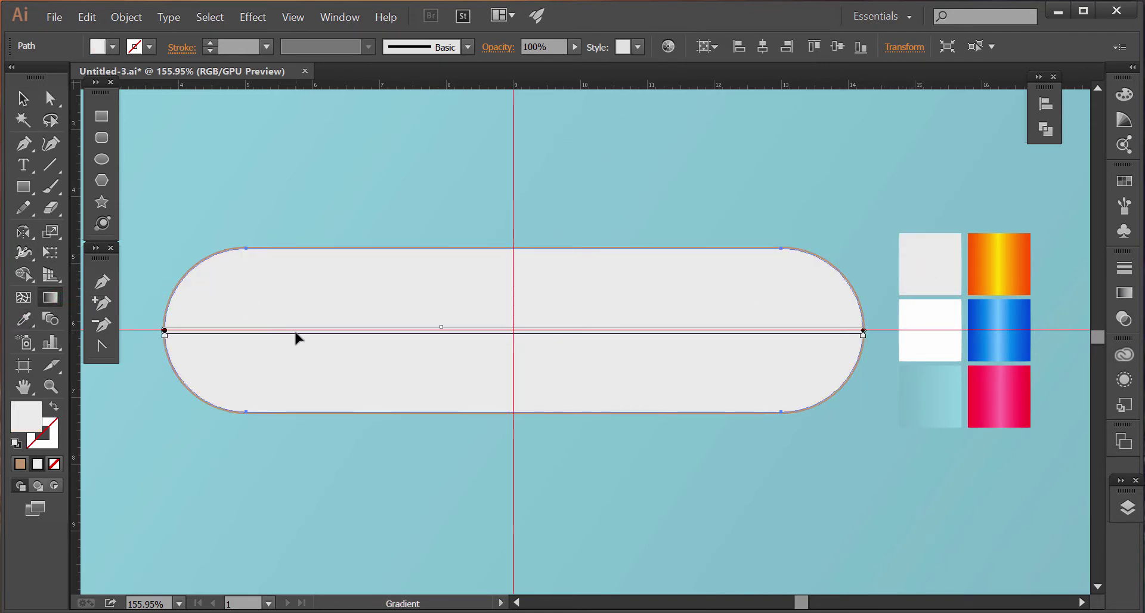
Select the outer pill and fill it with the white swatch
click(23, 98)
click(146, 186)
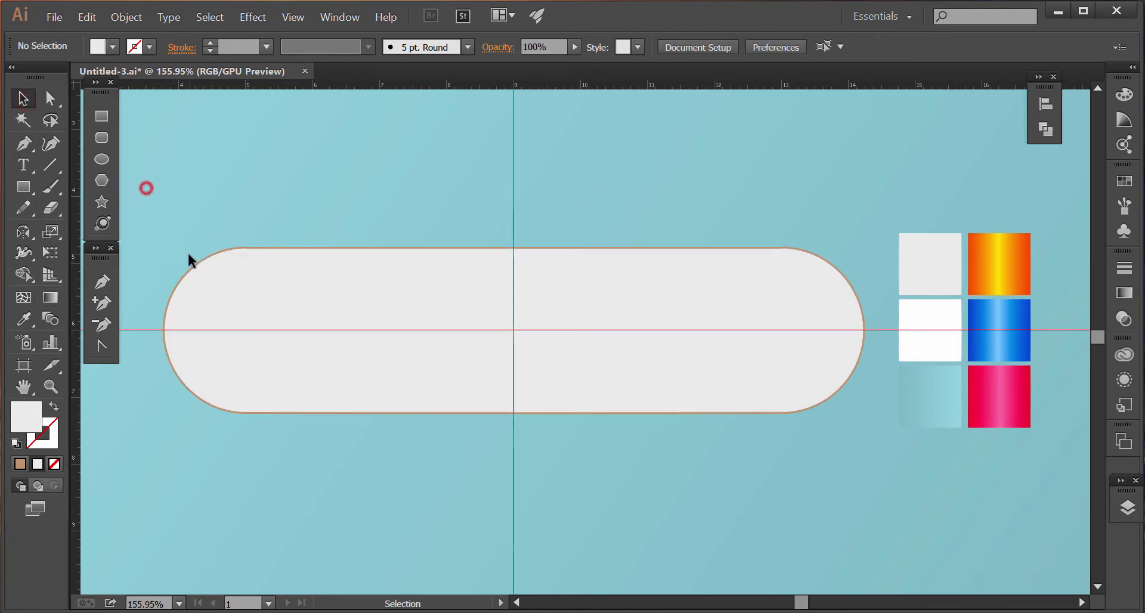
drag(178, 261, 226, 285)
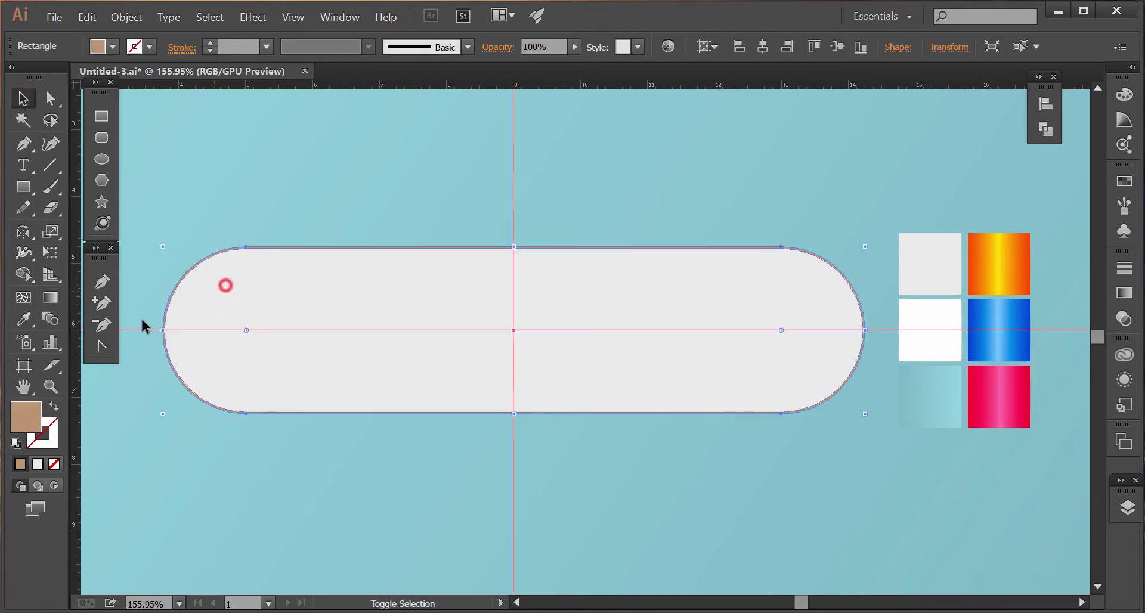
click(23, 318)
click(923, 310)
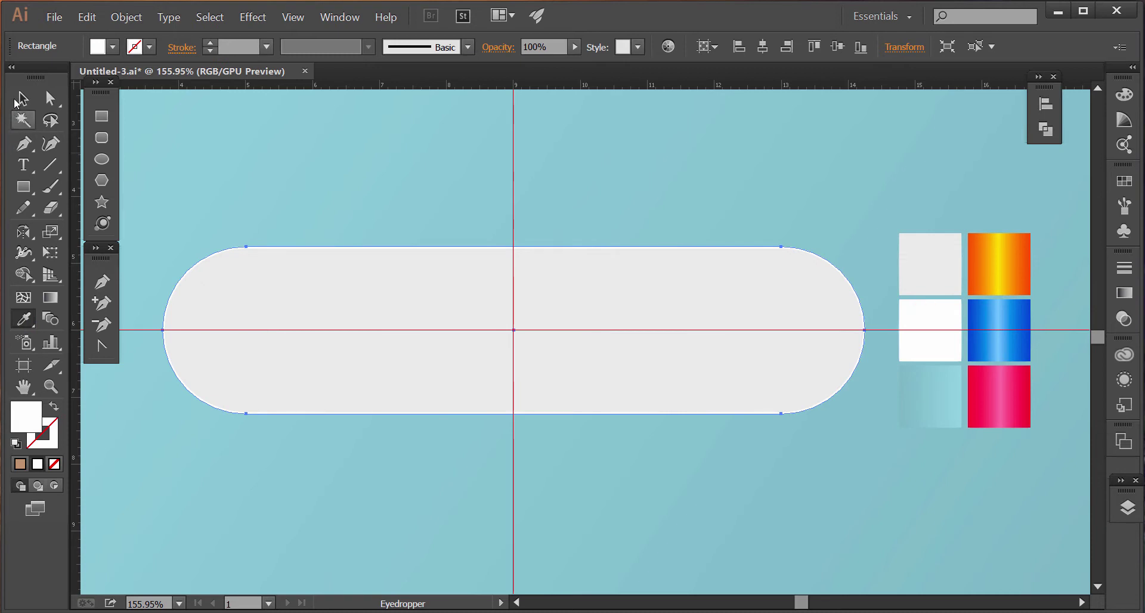
click(23, 98)
Start a previewed Drop Shadow with 0.1 in blur and zero horizontal offset
click(253, 17)
mouse_move(317, 209)
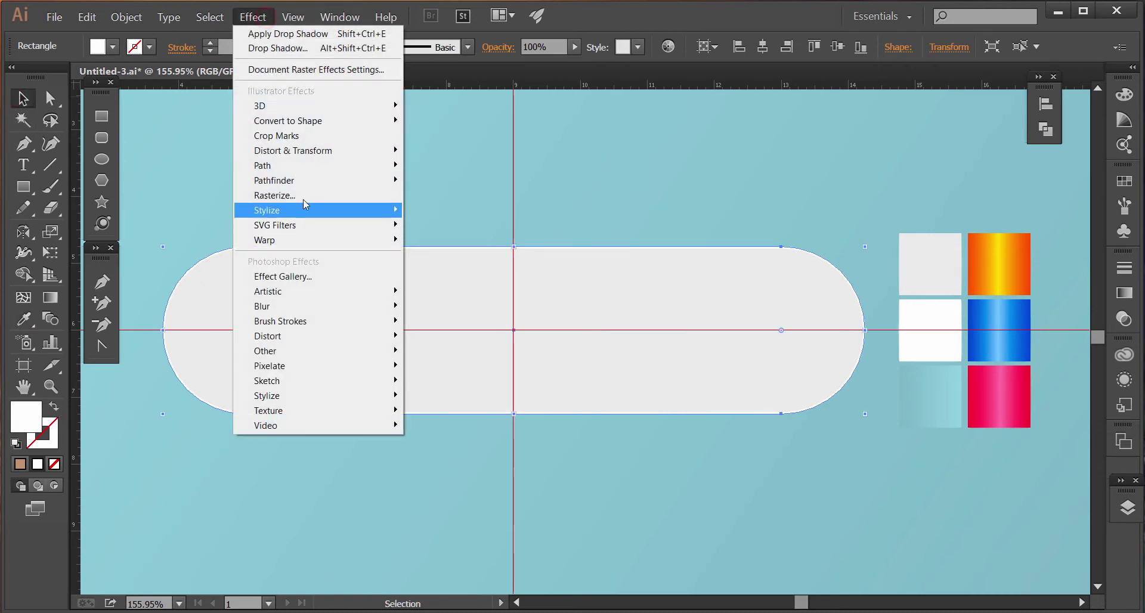
click(303, 208)
click(465, 210)
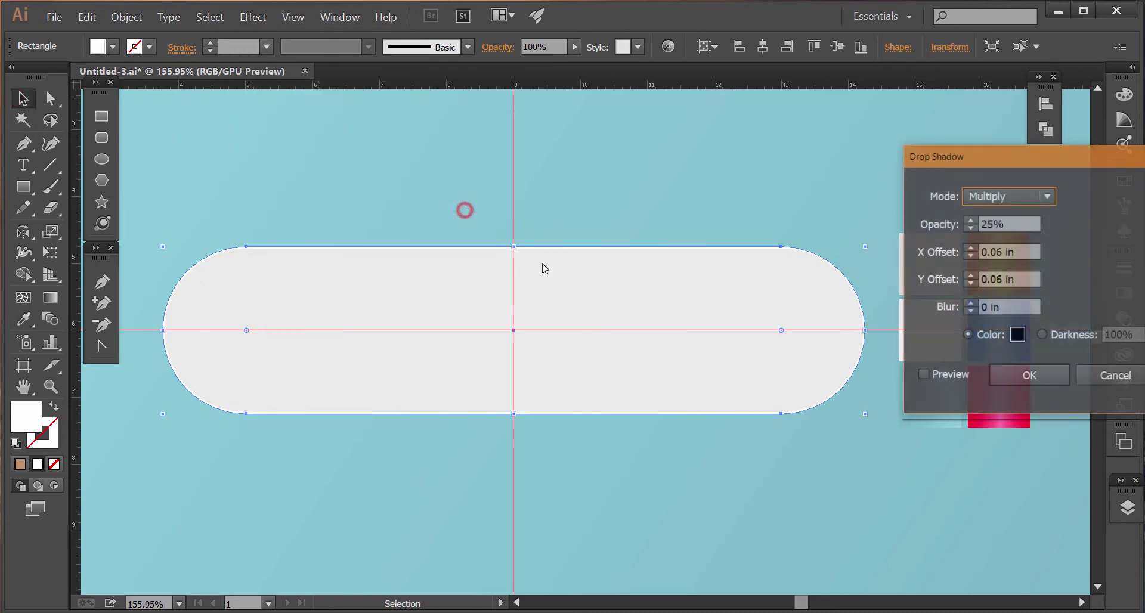
click(964, 379)
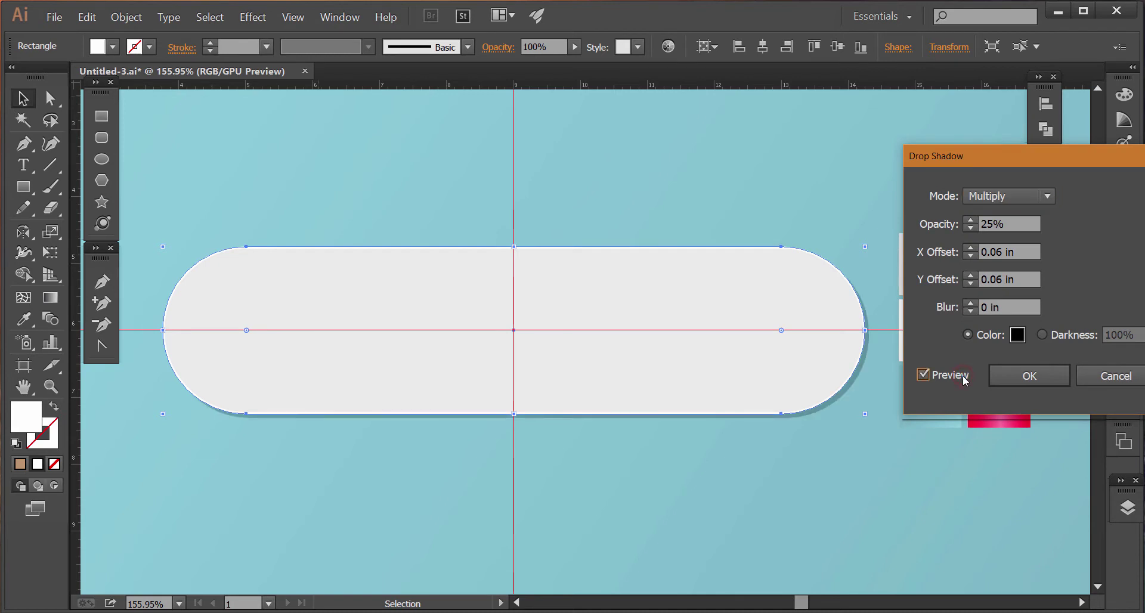
click(970, 303)
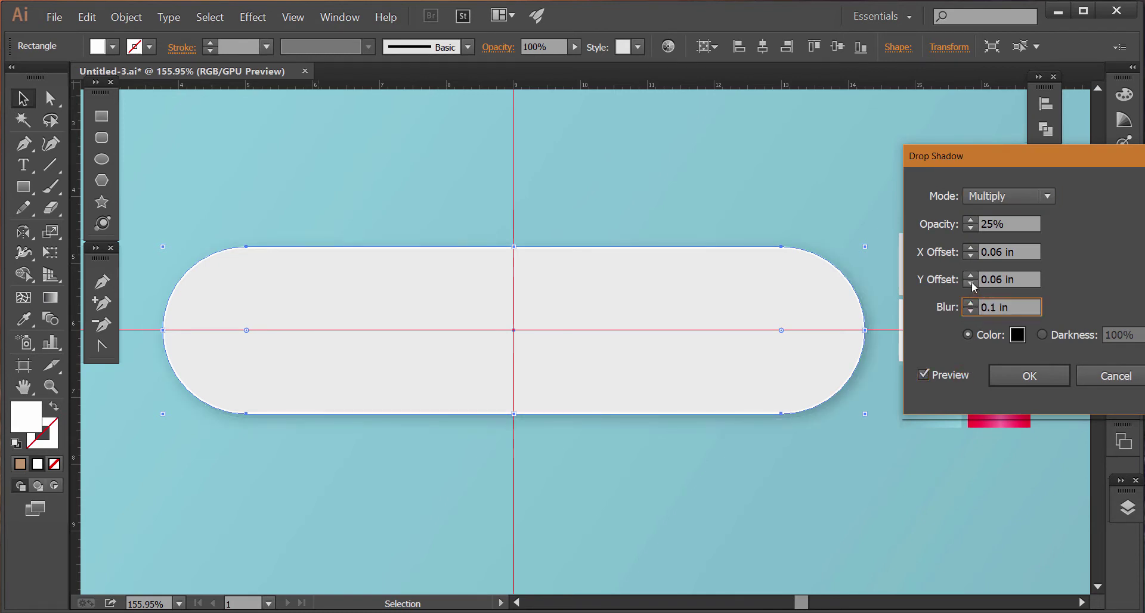
click(973, 258)
text(0)
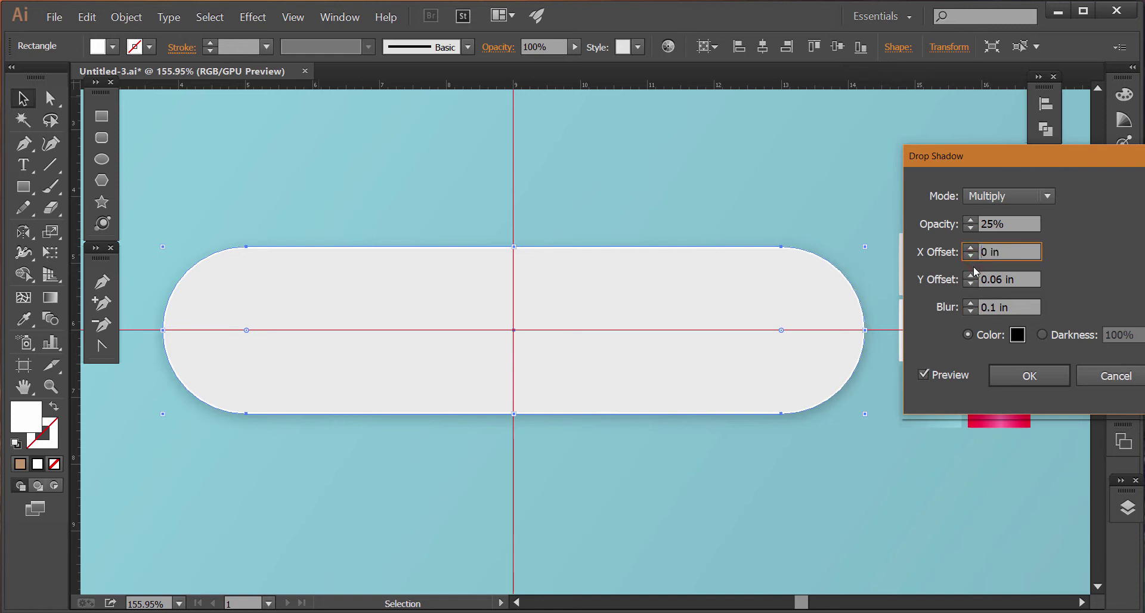
Set the shadow to 75% opacity, 0.06 in downward offset and 0.1 in blur, and apply it
click(972, 278)
text(0.1)
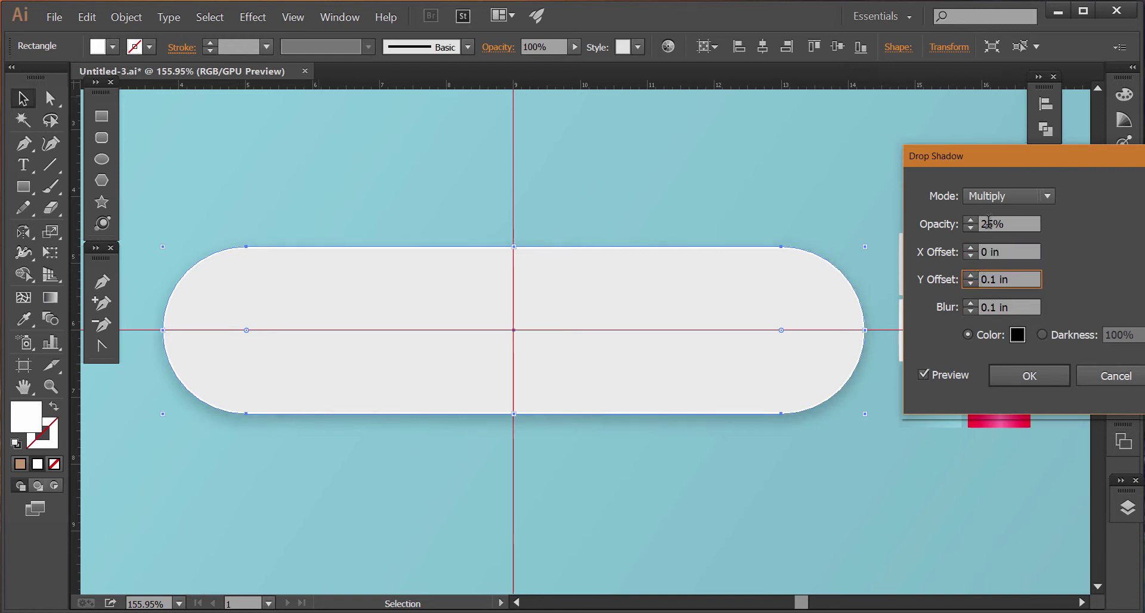
drag(988, 224, 960, 244)
text(7)
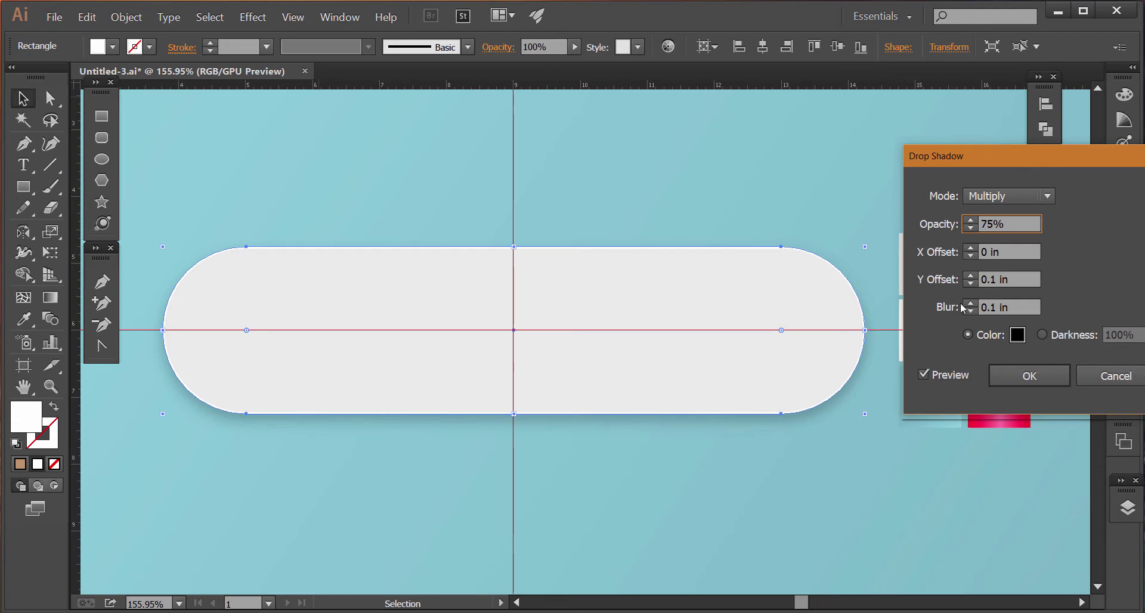
click(956, 376)
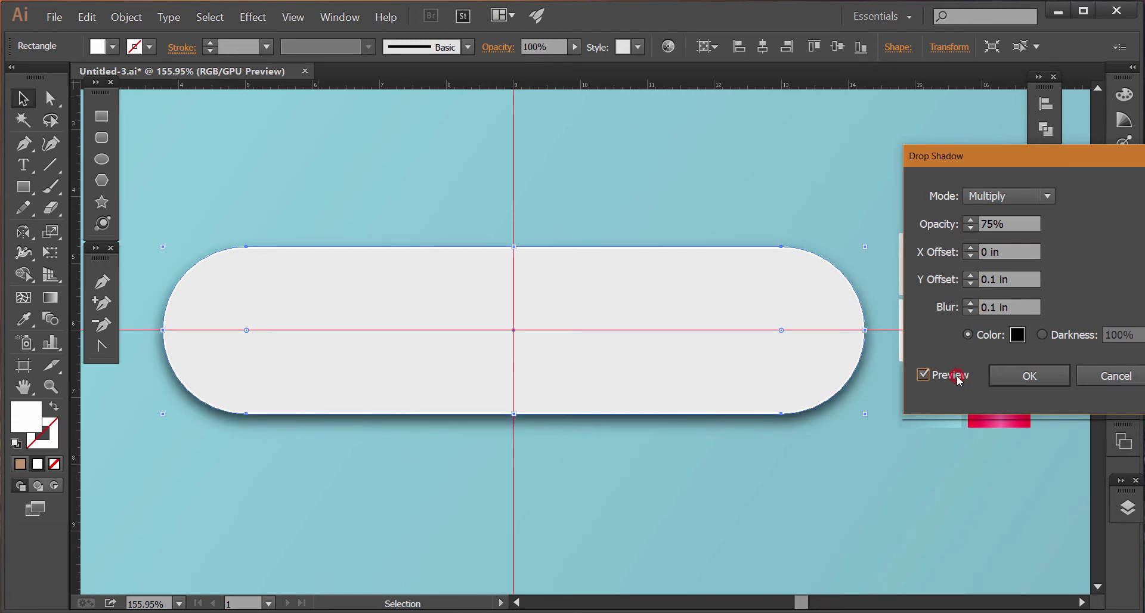
click(971, 305)
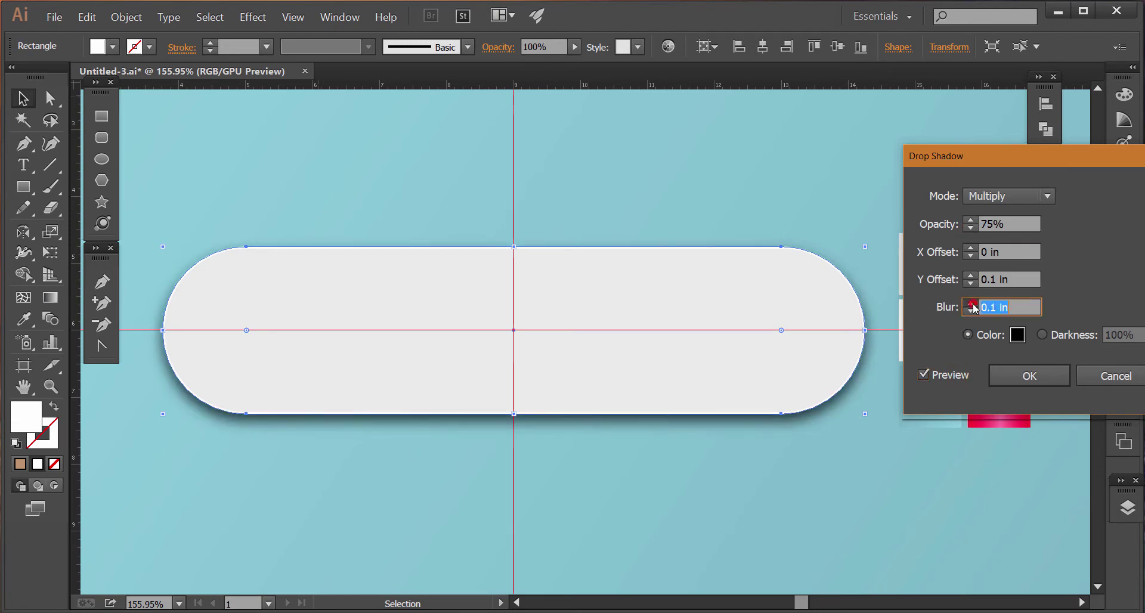
click(971, 304)
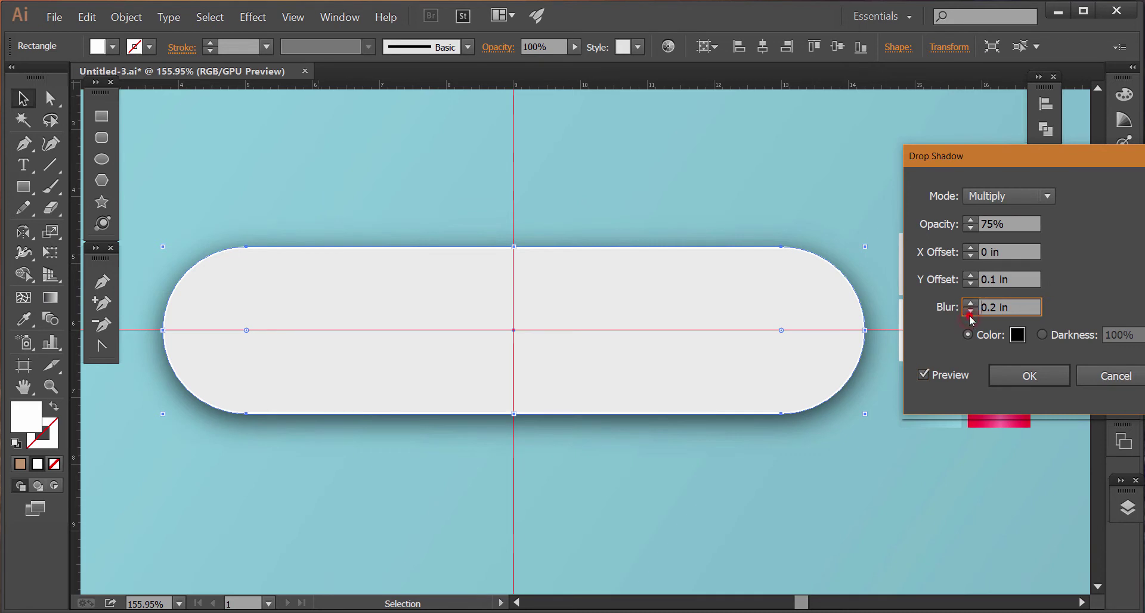
click(970, 313)
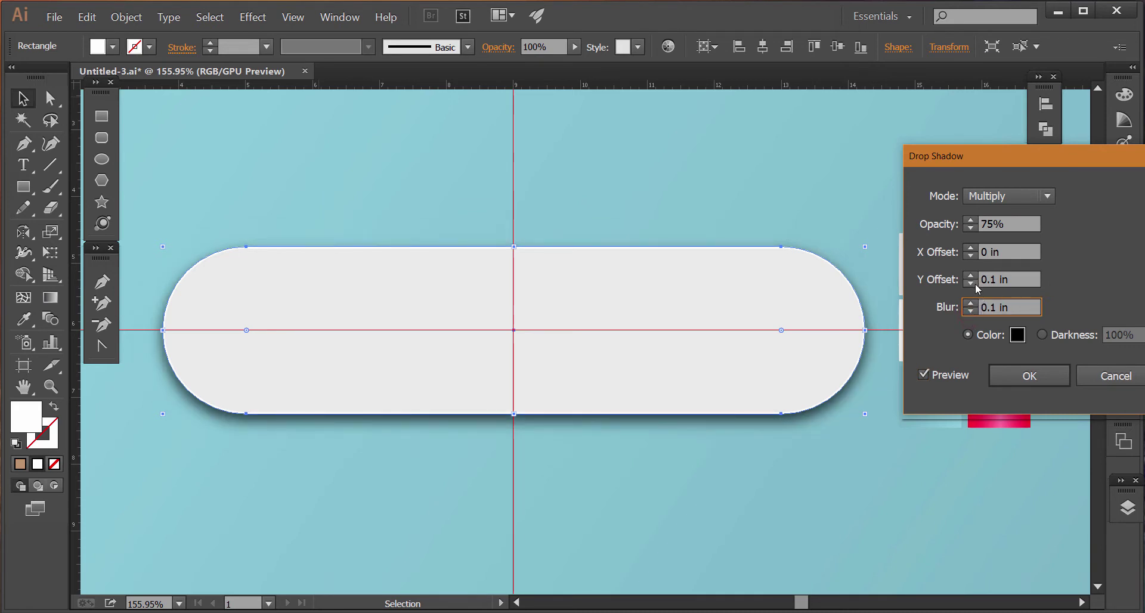
click(975, 284)
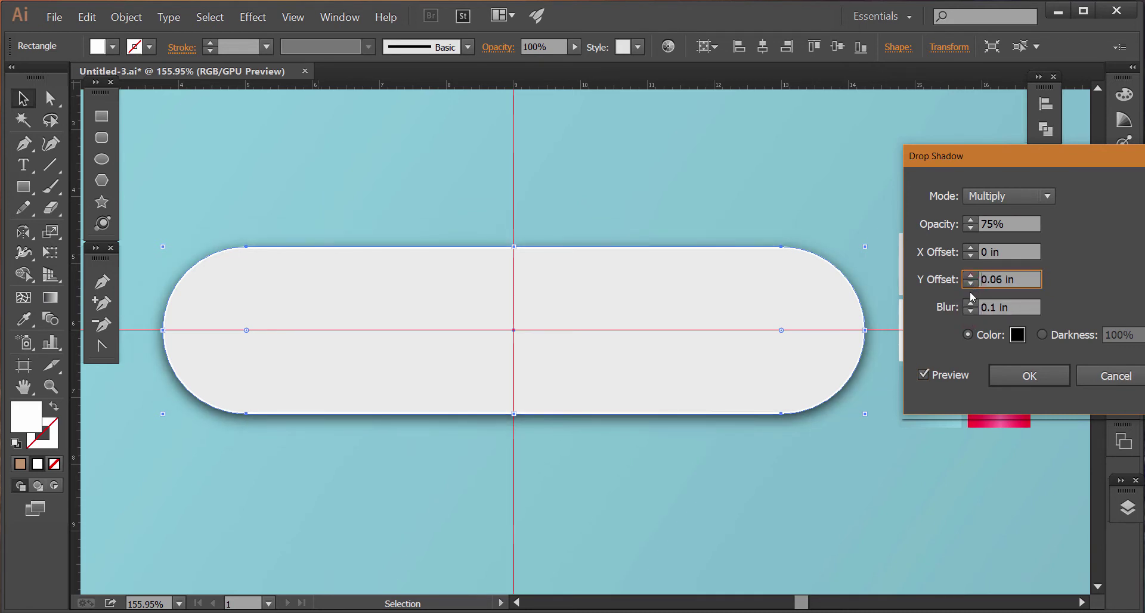
click(1005, 387)
Check the pill's shadow, then set the fill colour to tan
click(861, 526)
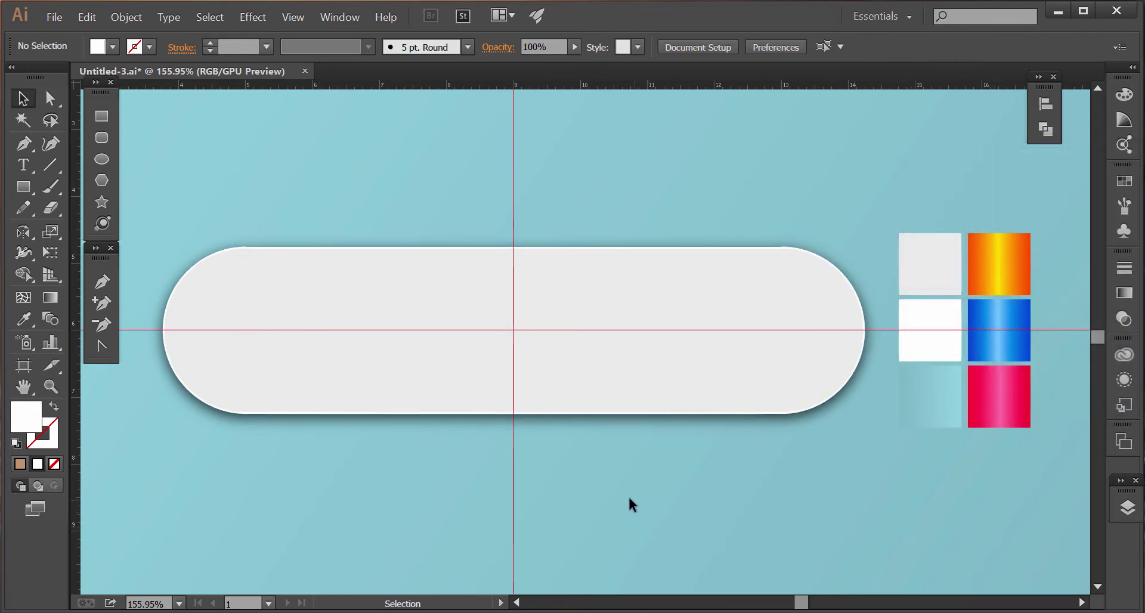
click(398, 399)
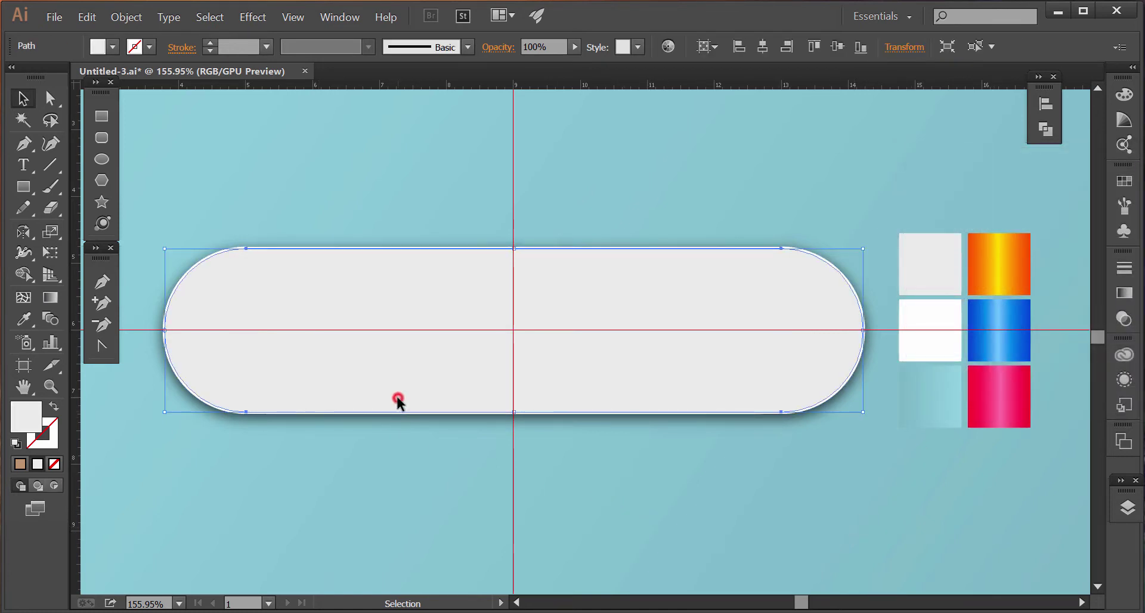
click(360, 474)
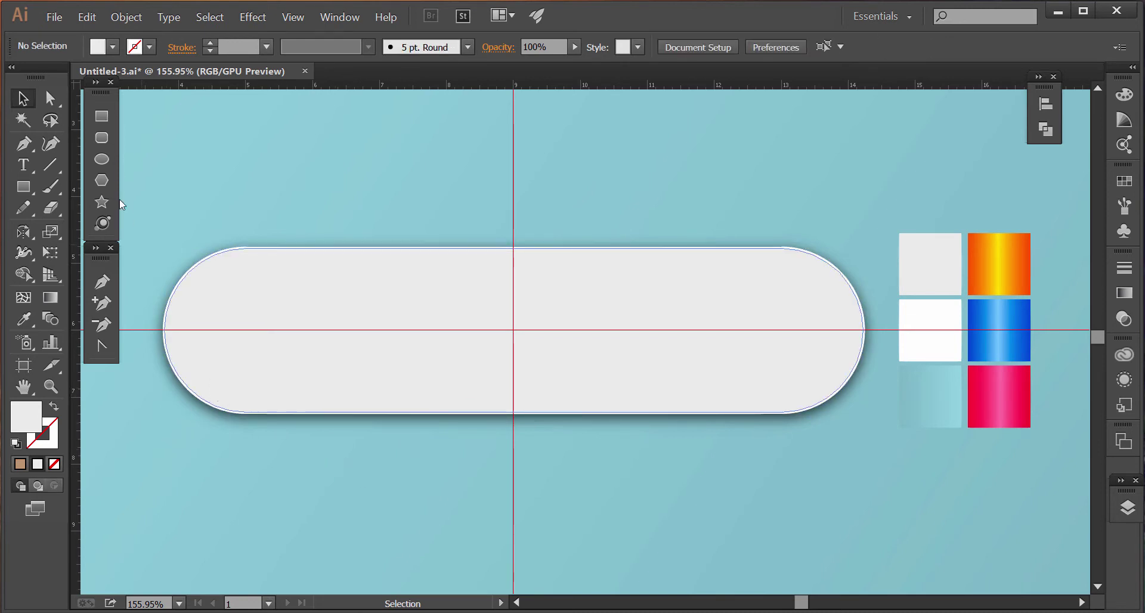
click(113, 46)
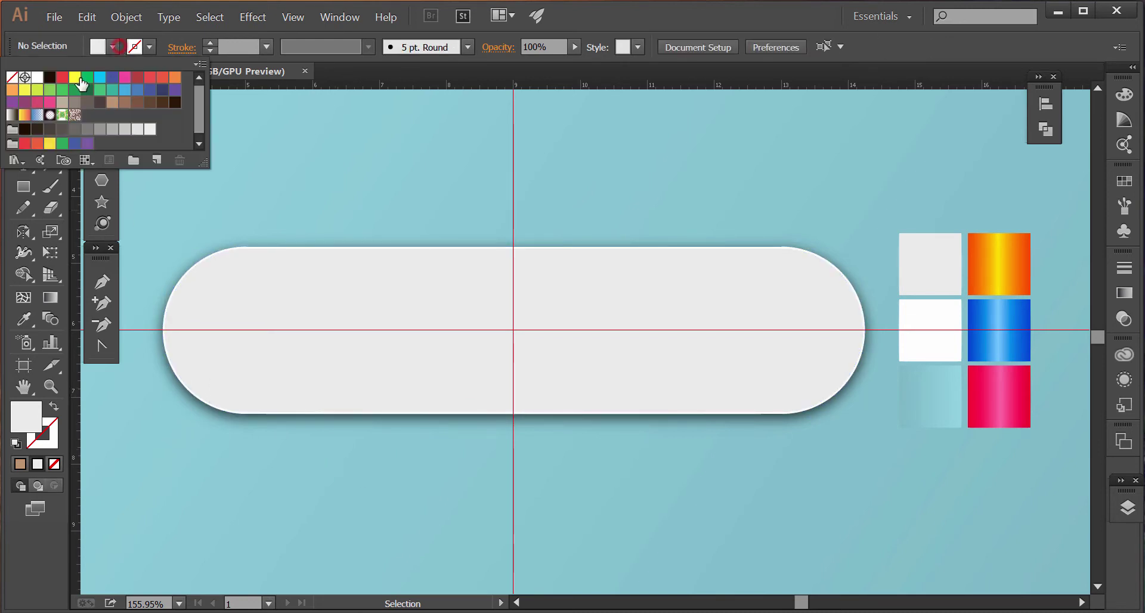
click(115, 109)
click(265, 139)
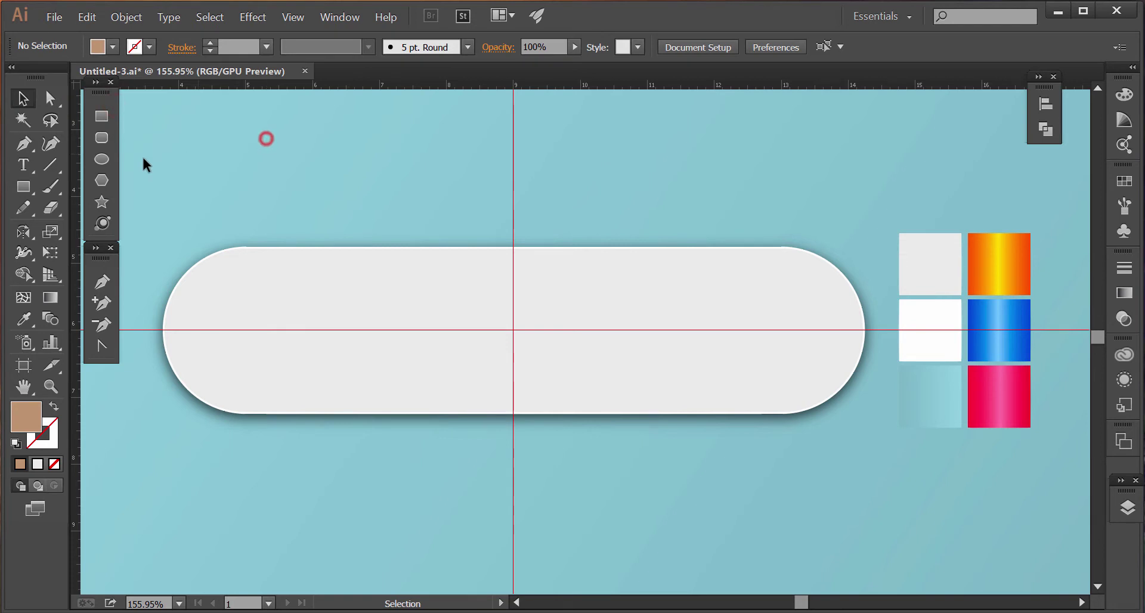
Draw a tan 5.76 by 1.48 in pill with 0.7 in corners straddling the white pill's top edge
click(106, 123)
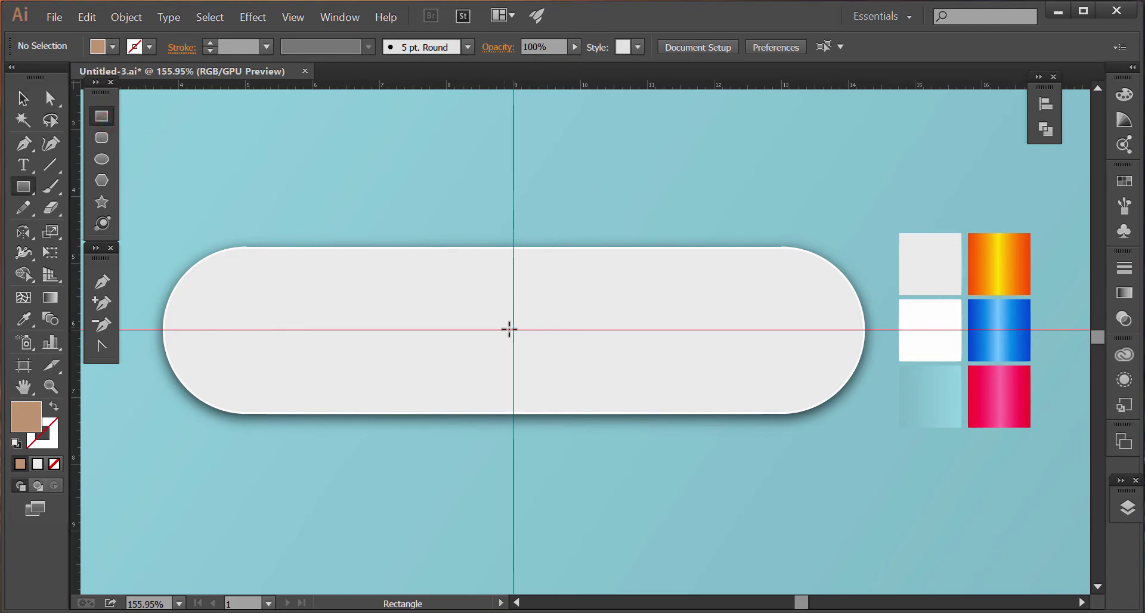
drag(521, 335, 717, 379)
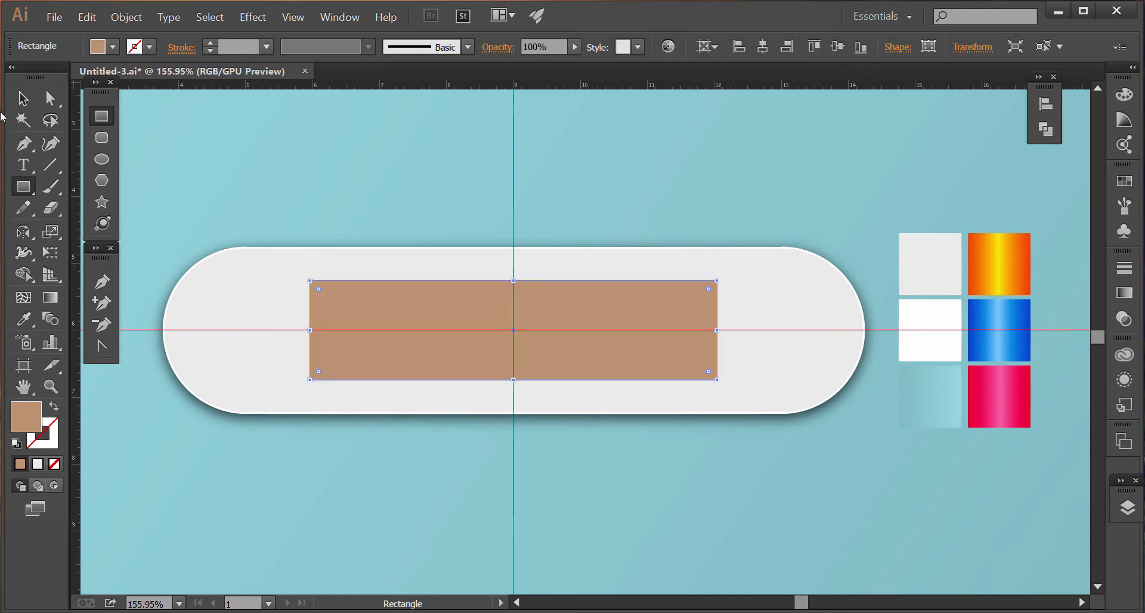
key(v)
drag(604, 378, 598, 301)
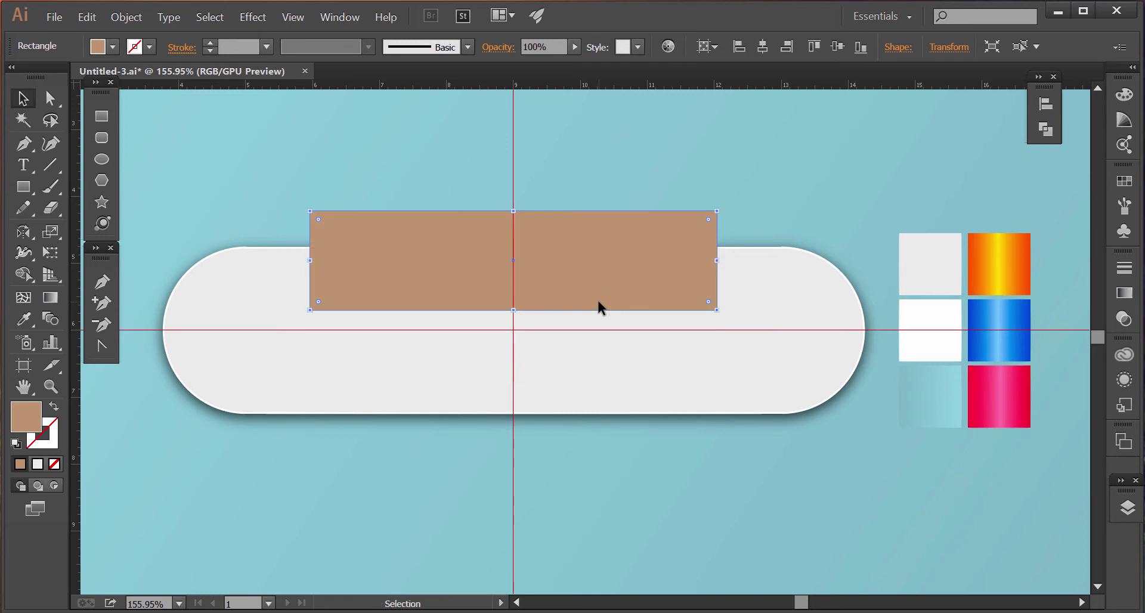
mouse_move(718, 260)
mouse_down()
mouse_move(702, 261)
mouse_move(715, 262)
mouse_up()
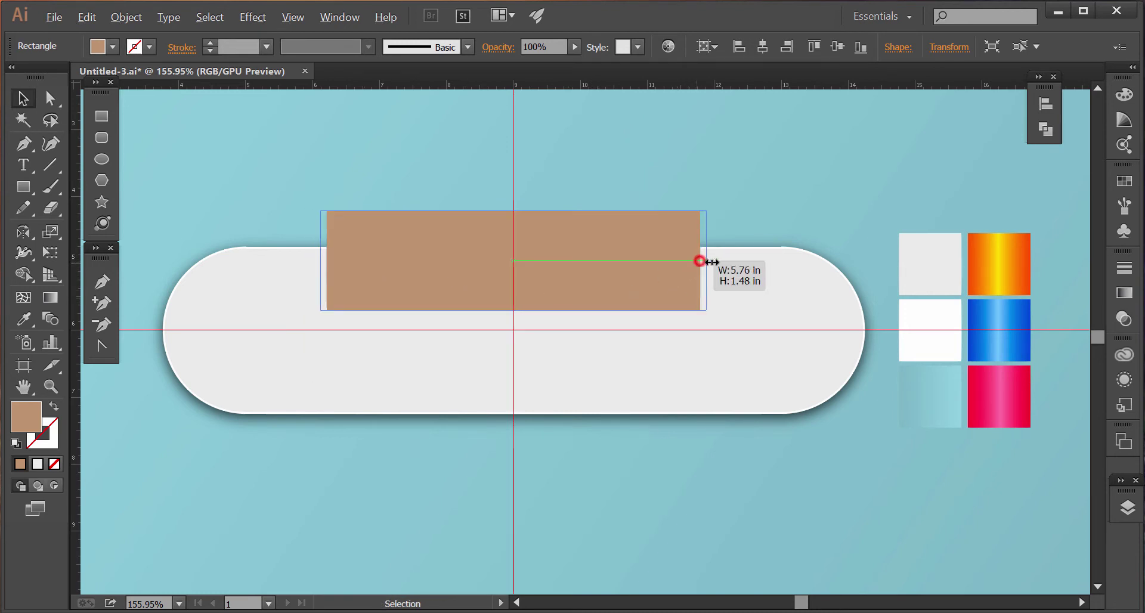
click(49, 98)
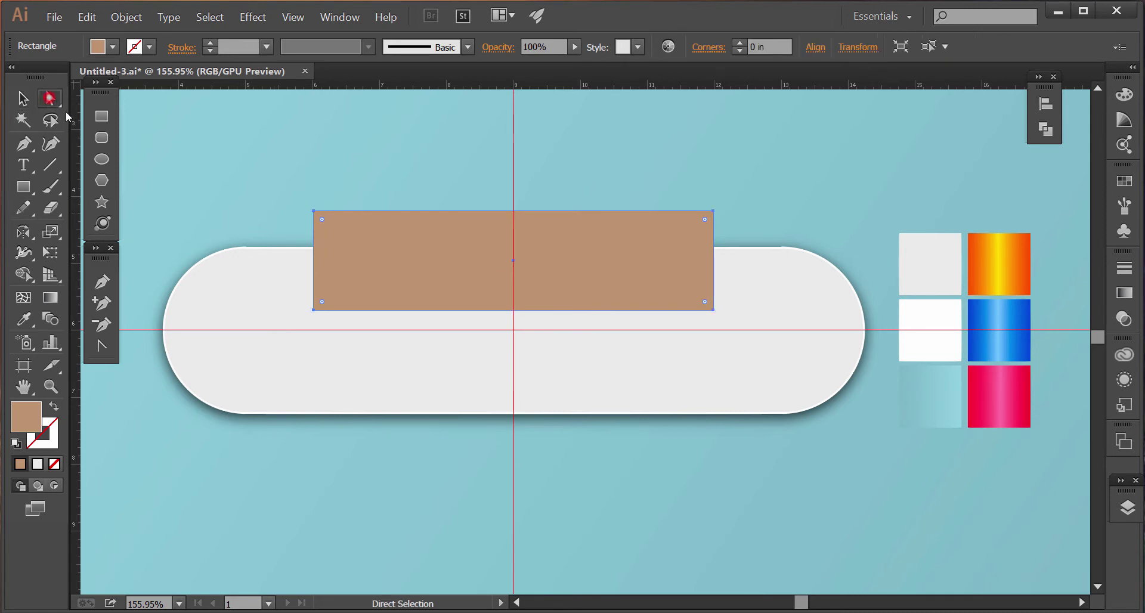
drag(323, 303, 372, 258)
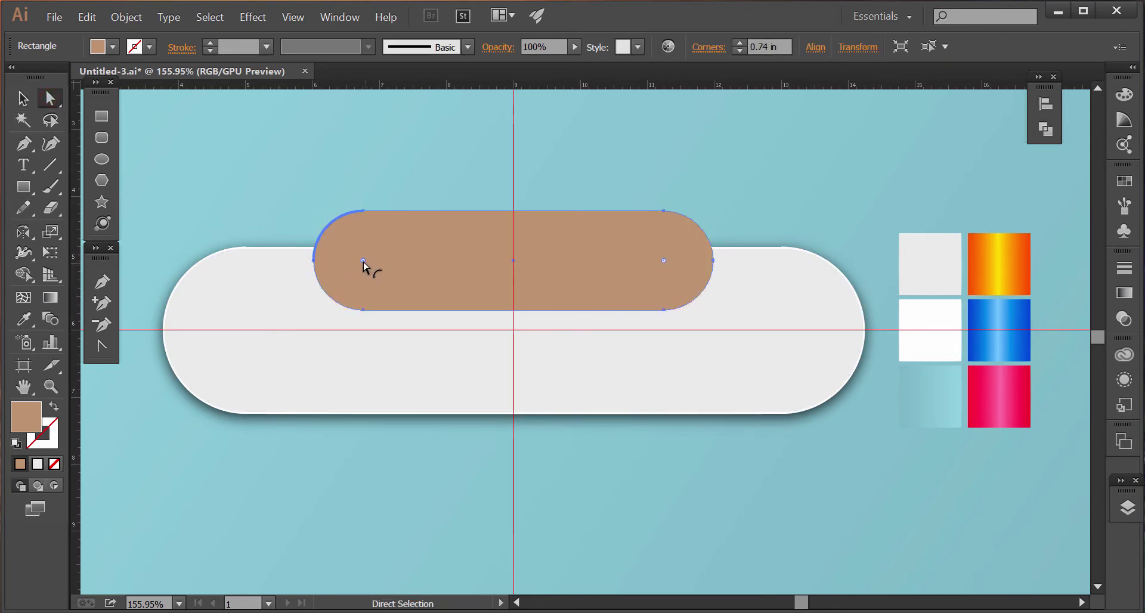
drag(363, 262, 348, 270)
Select both pills and trim the tan area above the white pill, then undo the attempt
click(21, 97)
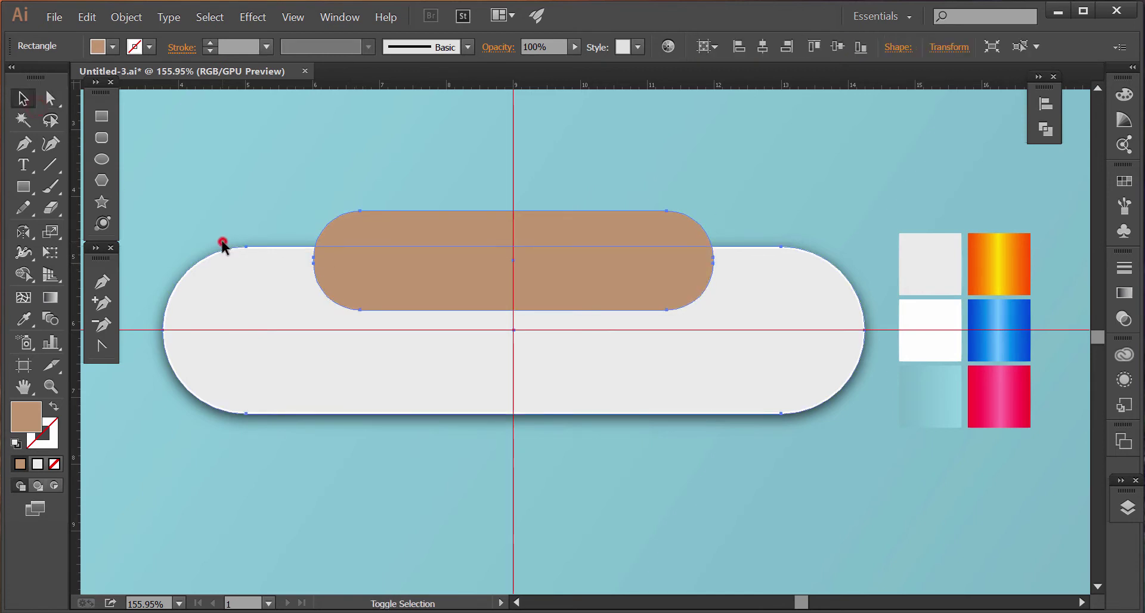
click(231, 255)
click(257, 165)
click(334, 241)
shift+click(290, 297)
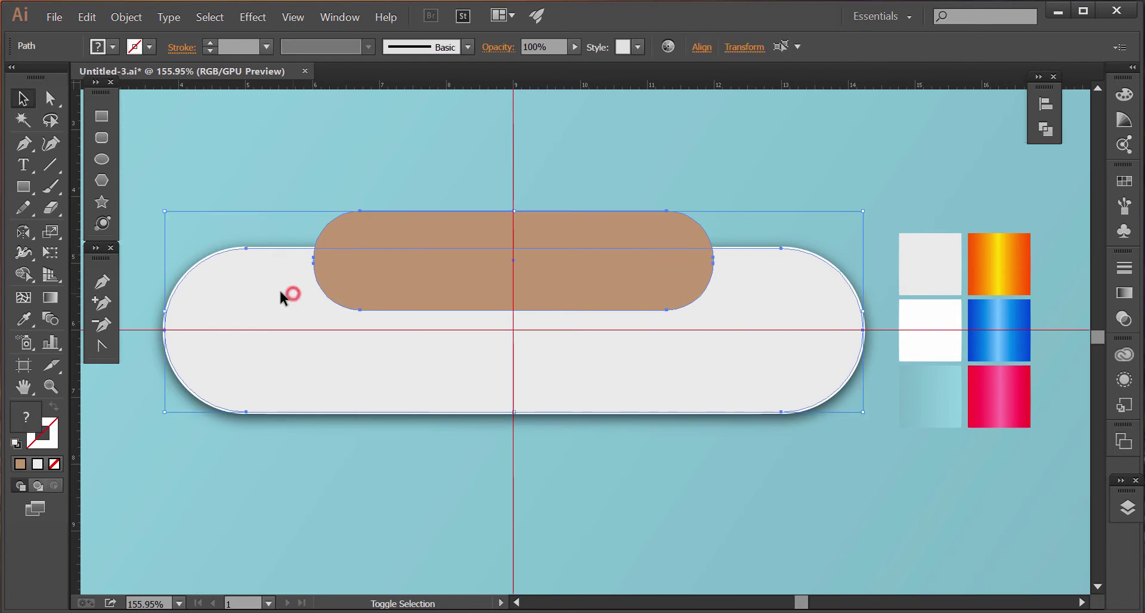
key(shift+m)
alt+click(357, 243)
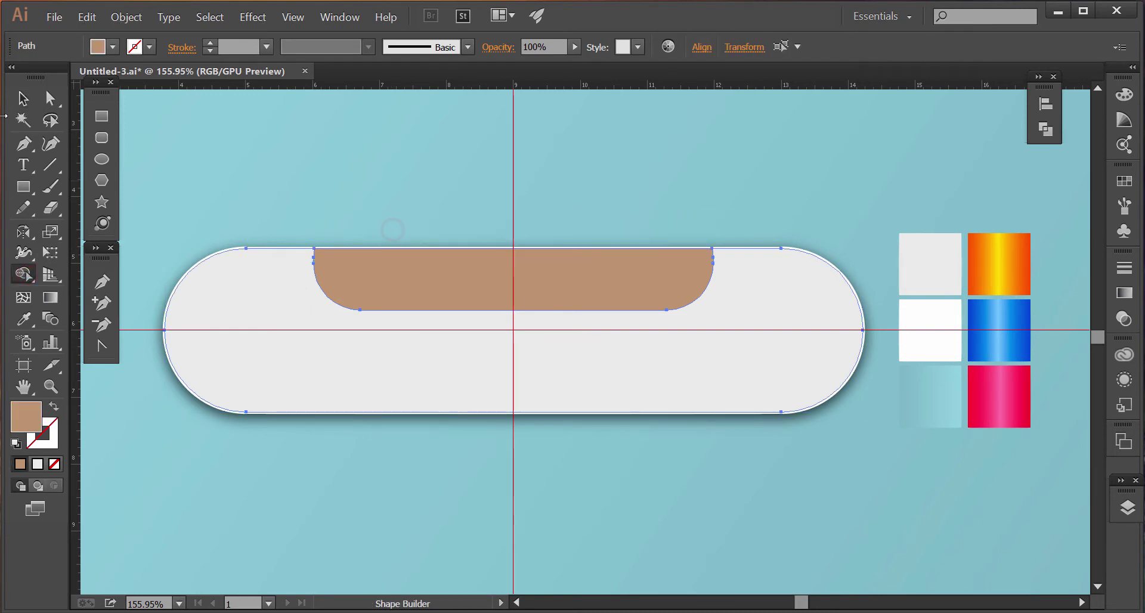
key(ctrl+z)
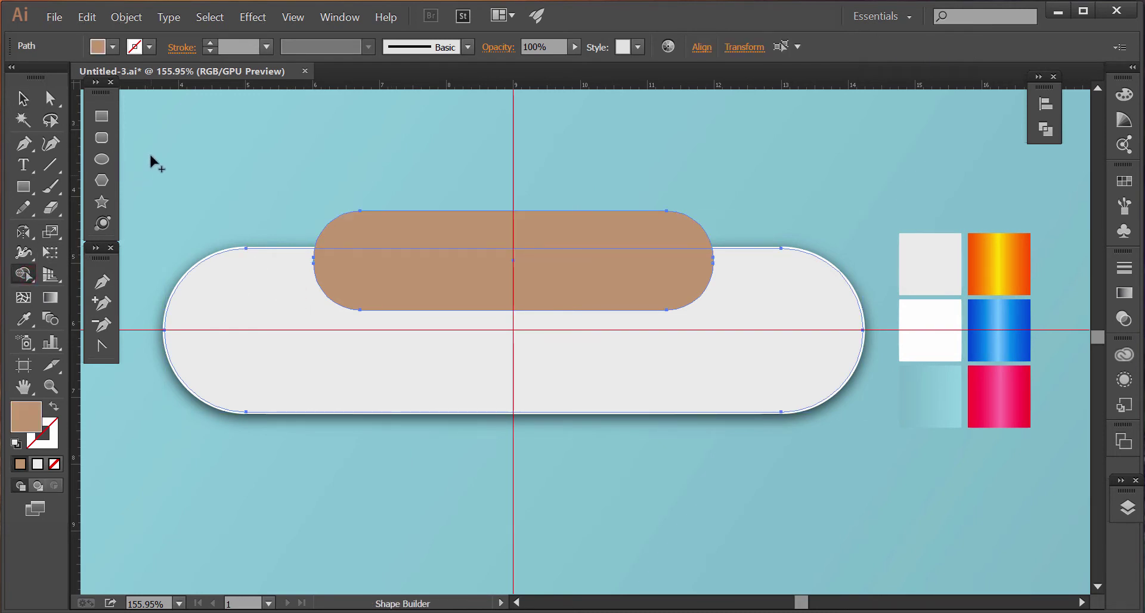
Reselect both pills, trim away the tan pill's top part, and select the remaining tab
key(v)
click(201, 133)
click(359, 219)
drag(217, 222, 269, 276)
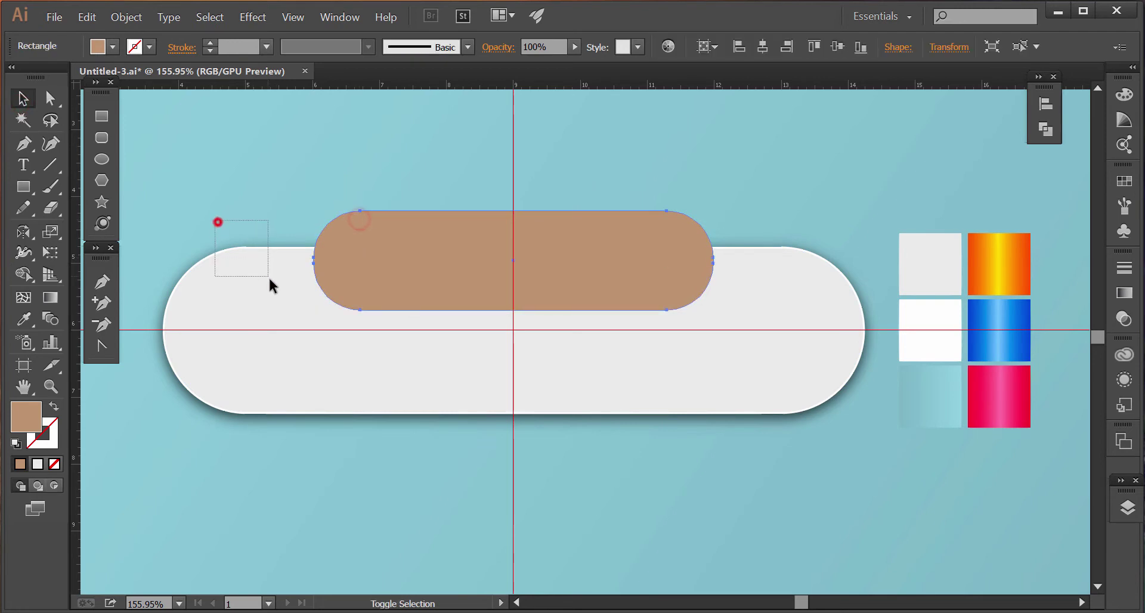
key(shift+m)
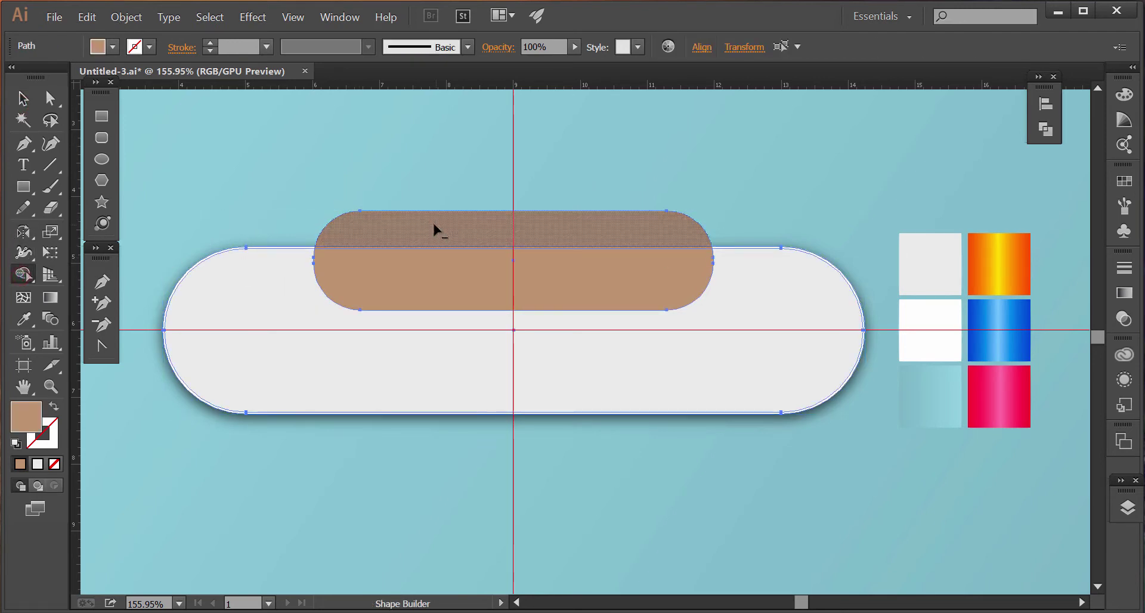
alt+click(435, 230)
click(24, 104)
click(279, 147)
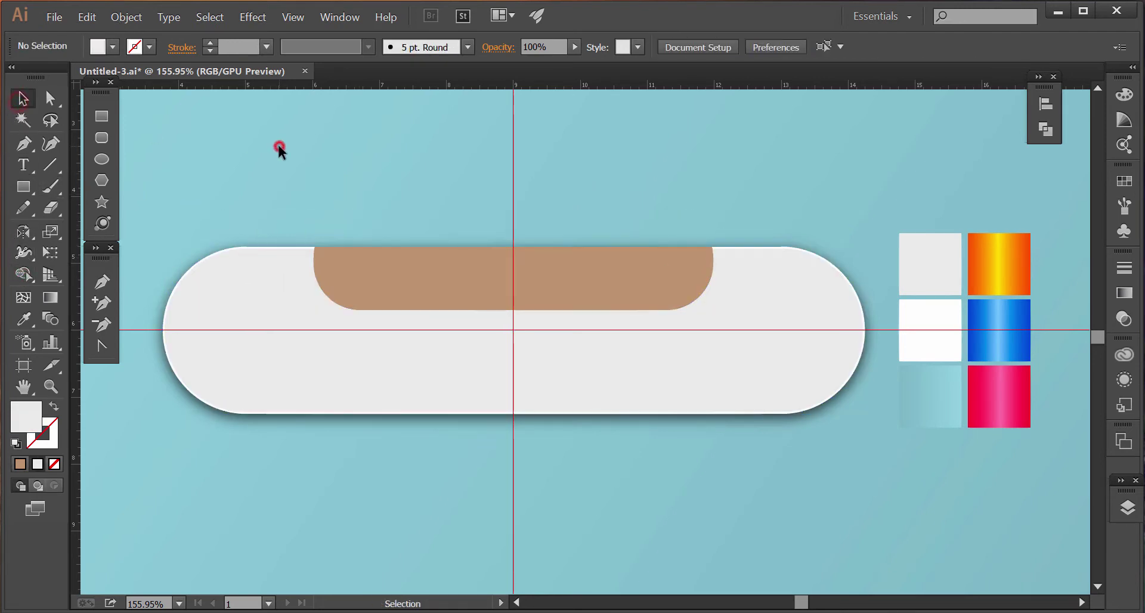
click(431, 287)
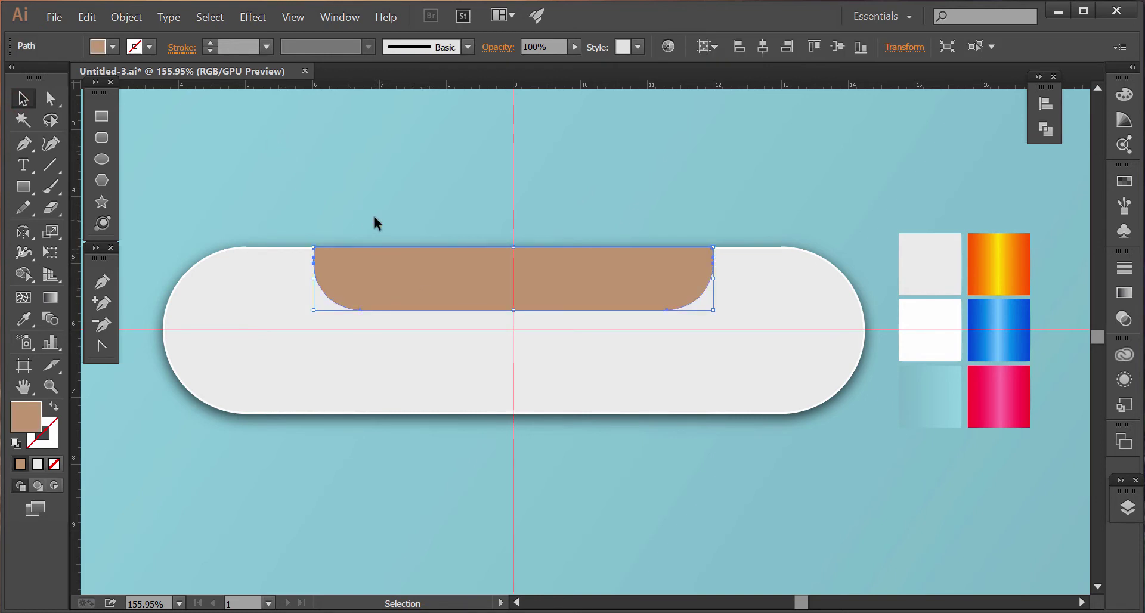
click(32, 322)
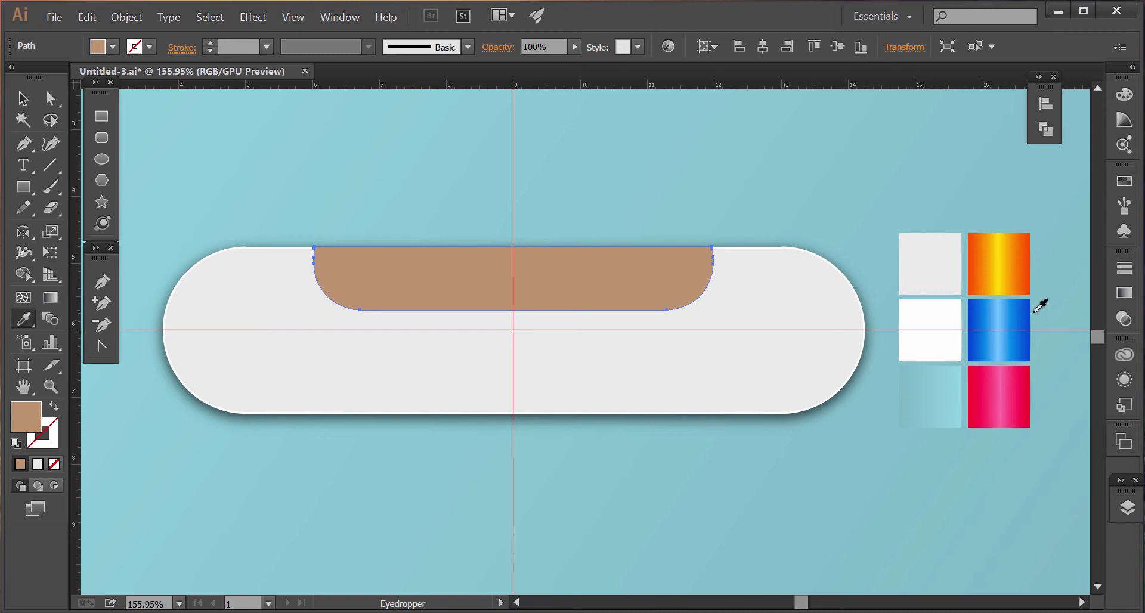
Give the tab the orange-yellow gradient and reflect a copy horizontally to the pill's bottom edge
click(1017, 263)
key(v)
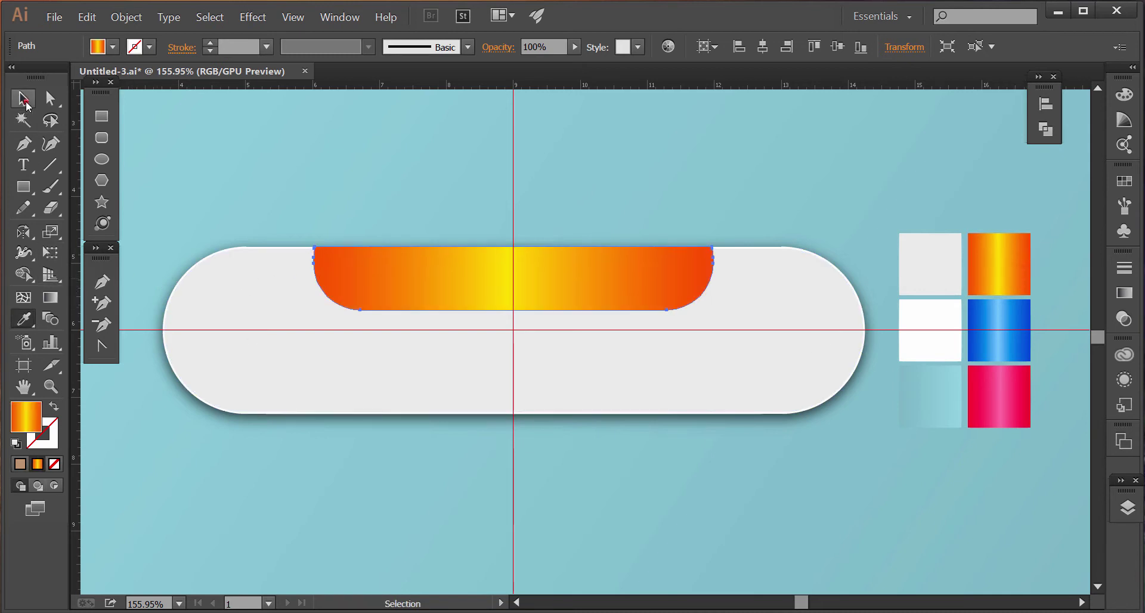
click(26, 107)
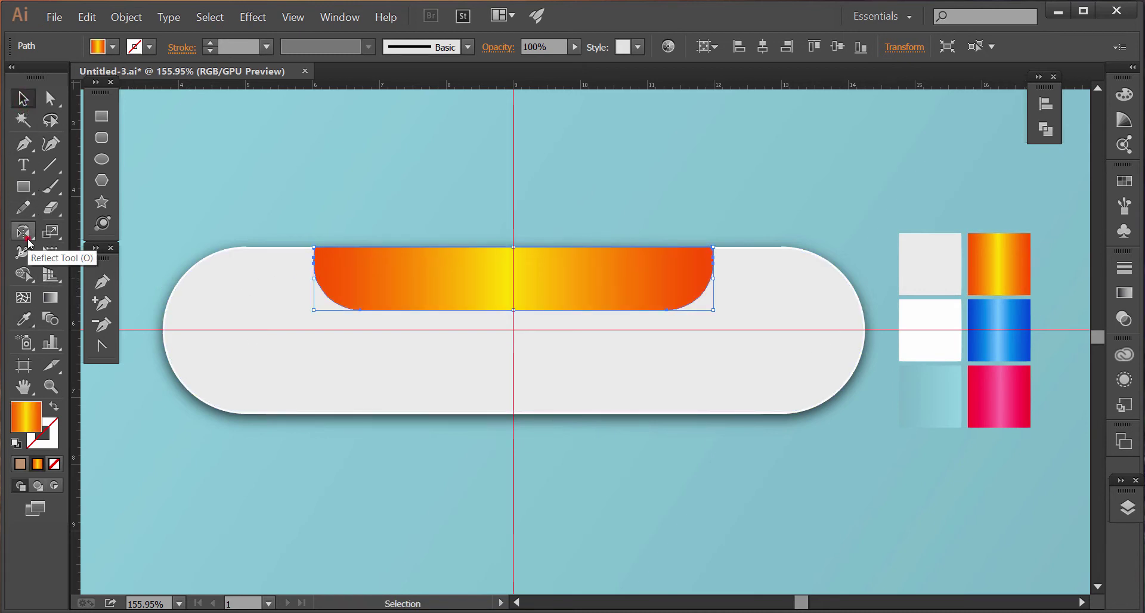
click(27, 239)
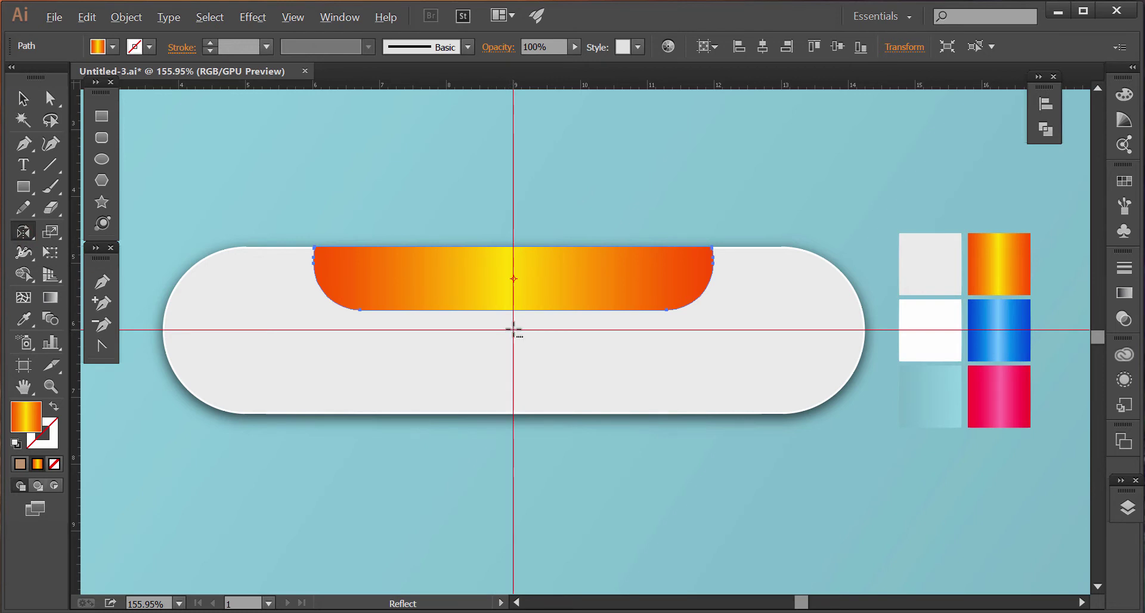
alt+click(513, 330)
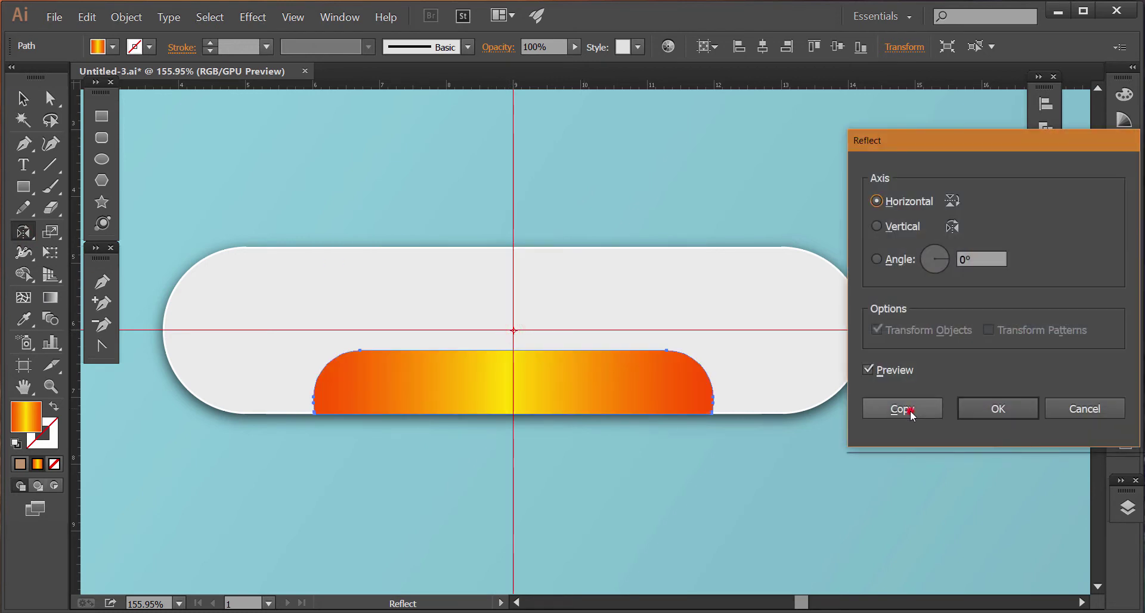
click(910, 411)
click(24, 105)
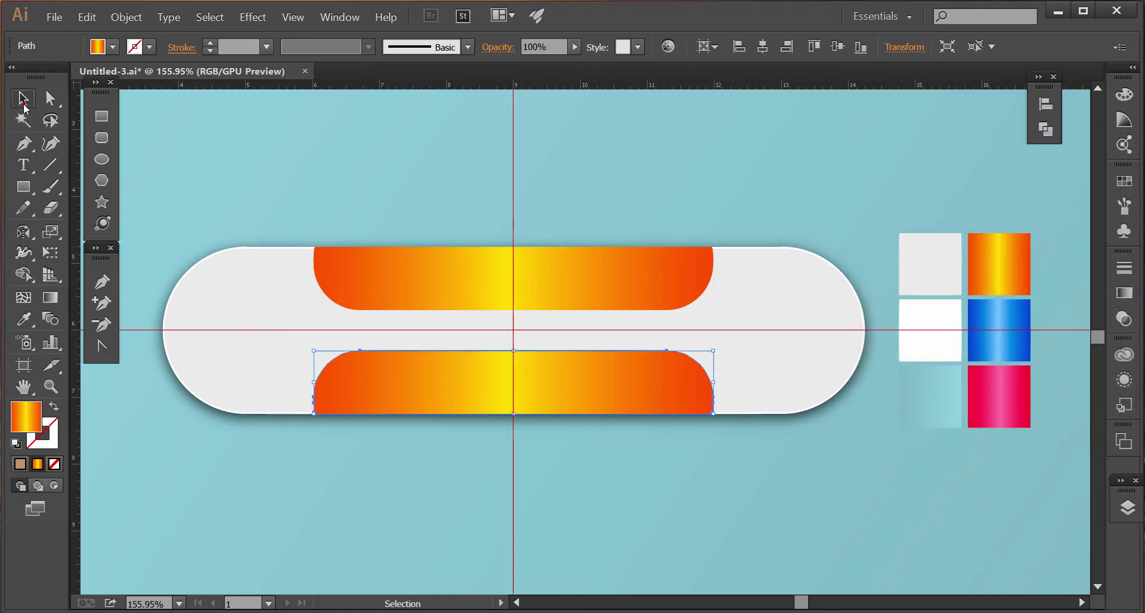
click(288, 138)
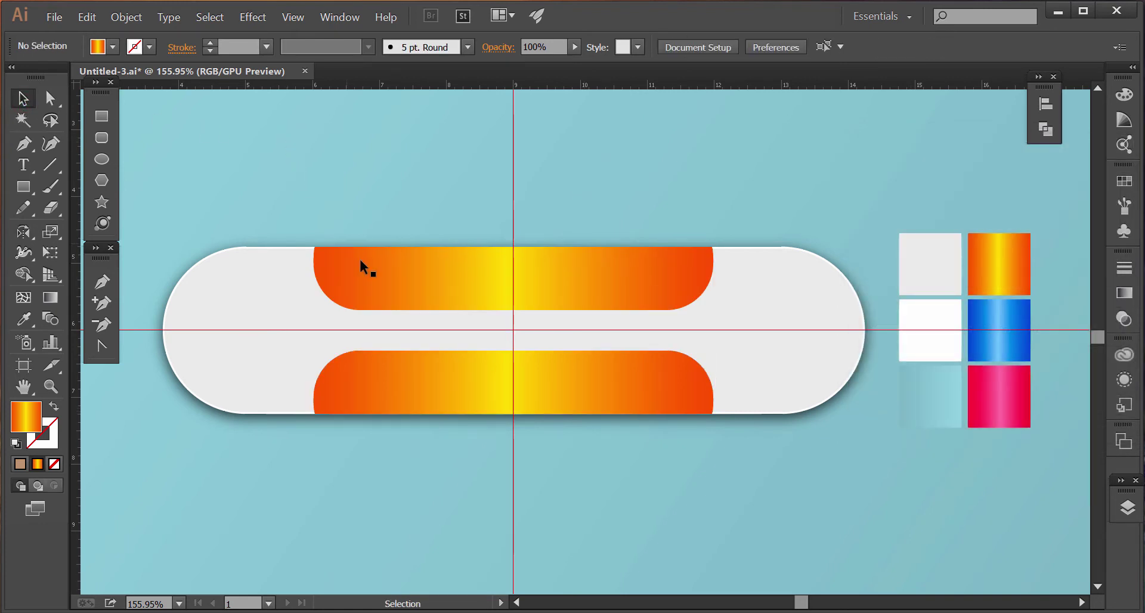
Draw a circle at the guide crossing with a light grey fill and orange outline
click(101, 160)
click(117, 47)
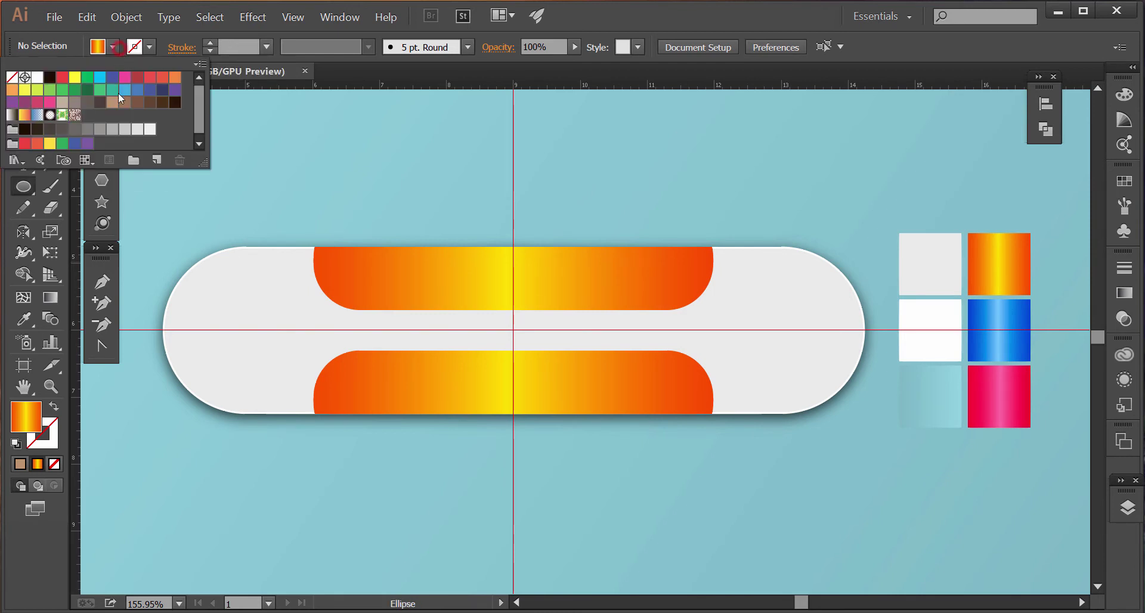
click(112, 103)
click(327, 158)
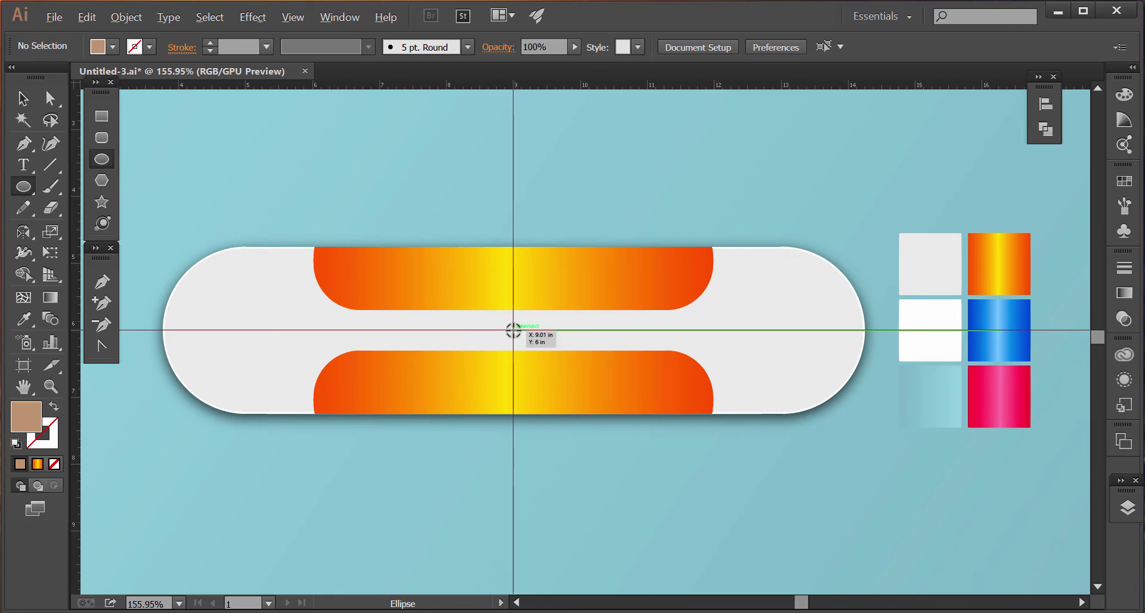
drag(514, 329, 575, 358)
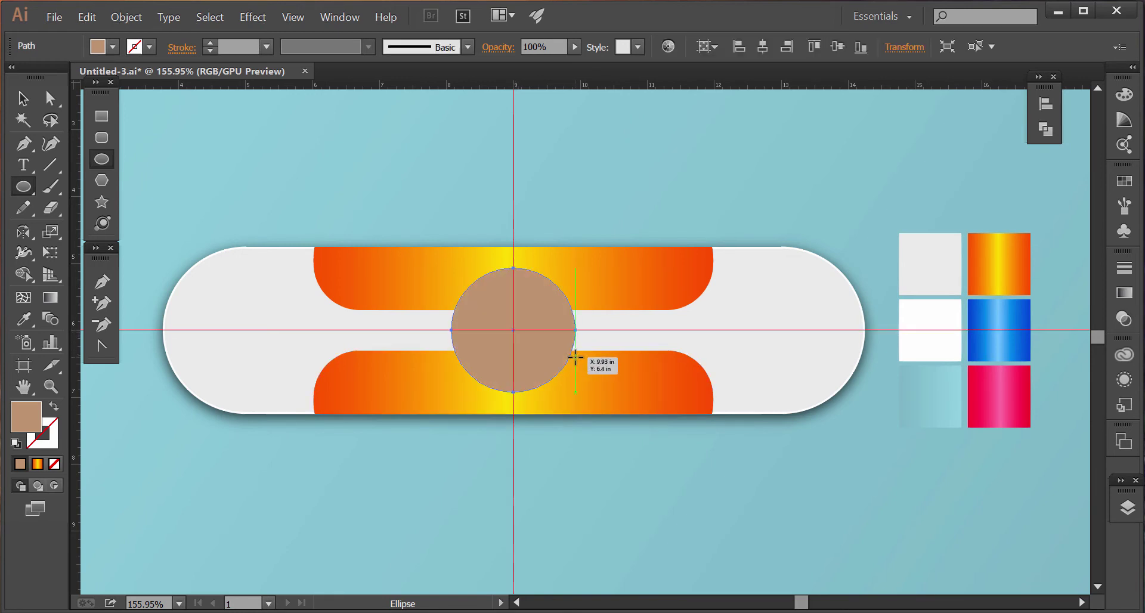
click(21, 324)
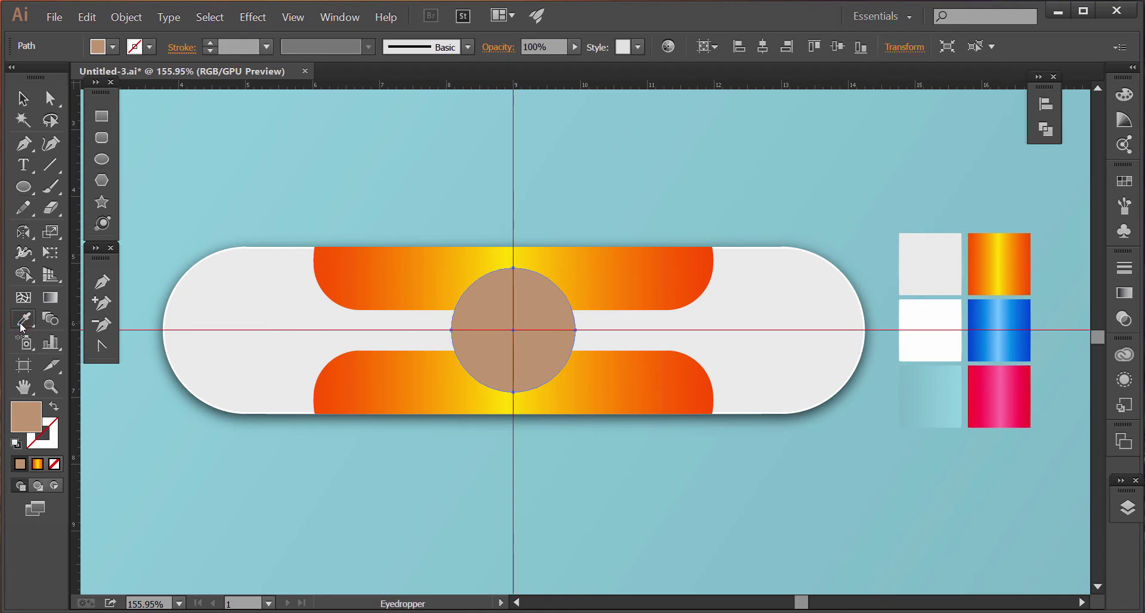
click(941, 271)
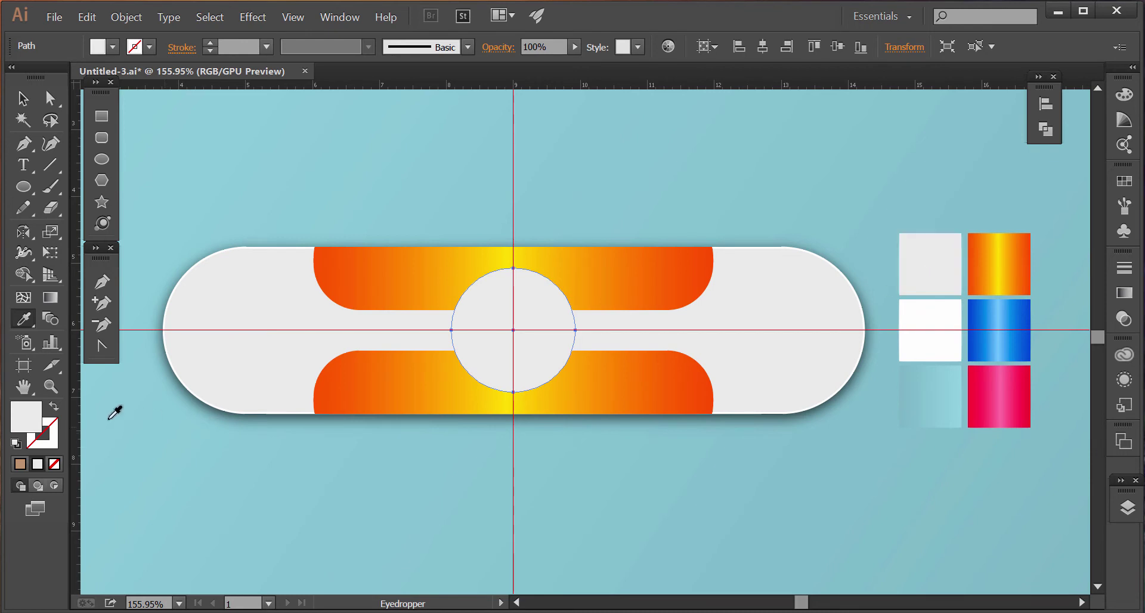
click(53, 445)
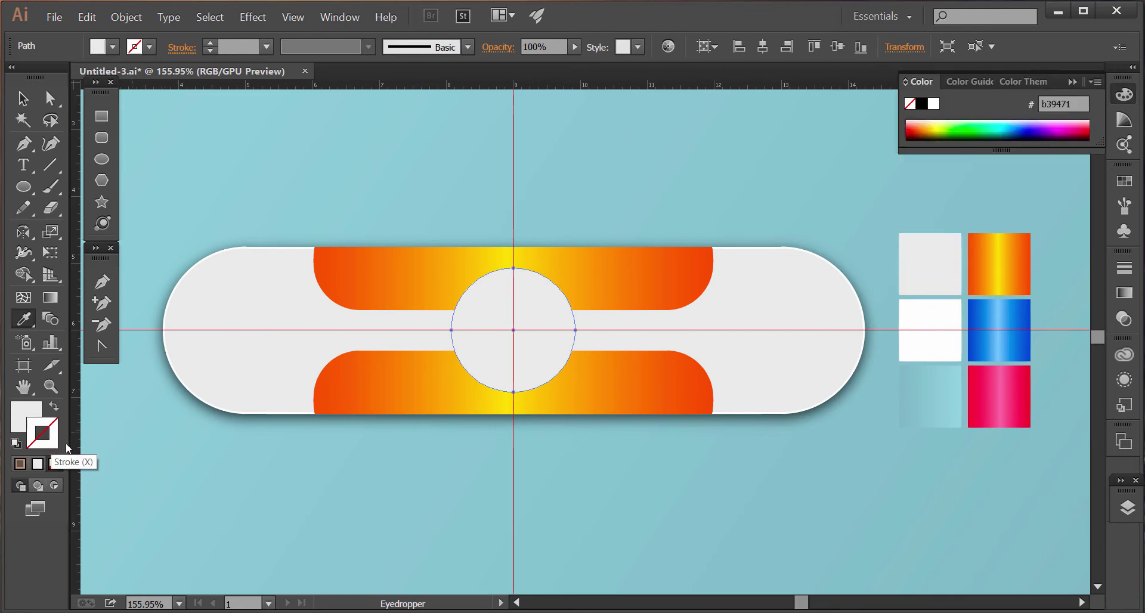
shift+click(344, 373)
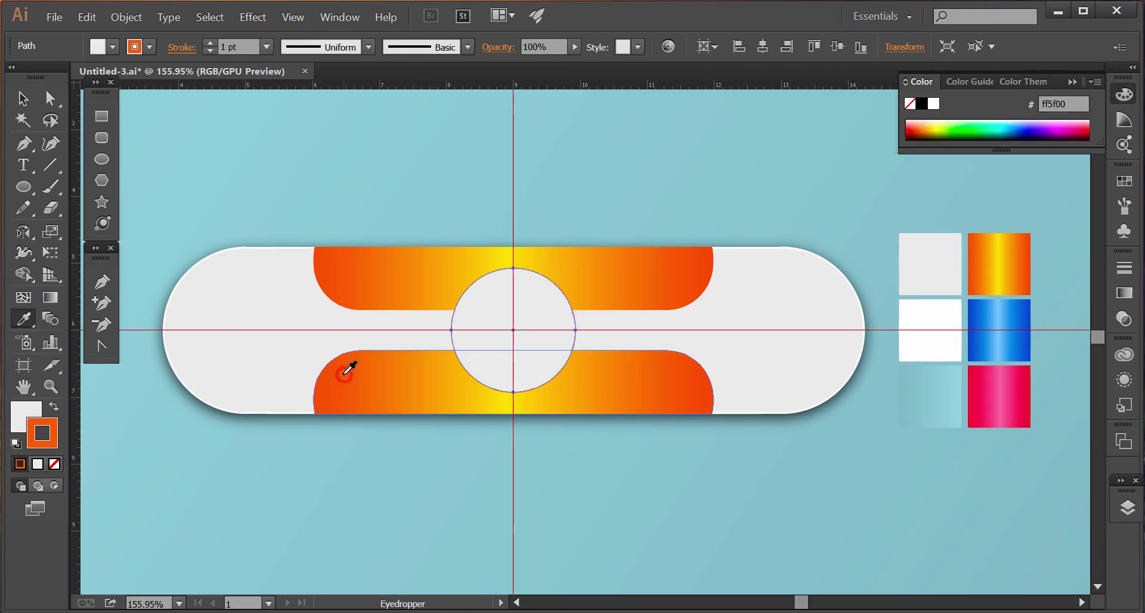
click(27, 413)
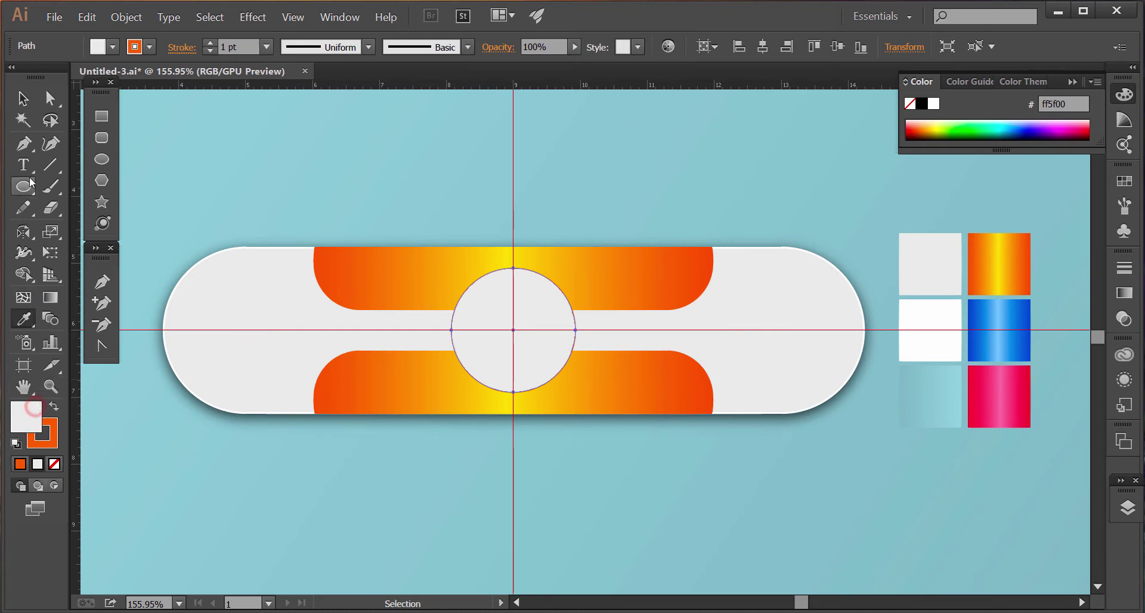
Copy the circle and paste a duplicate directly in front of it
click(22, 106)
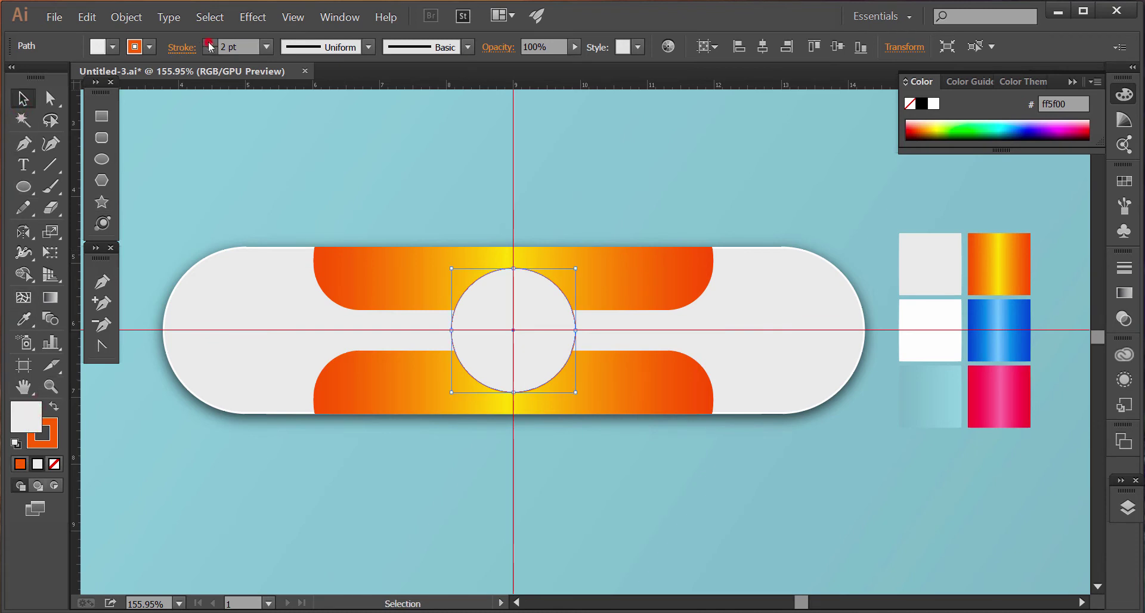
click(321, 143)
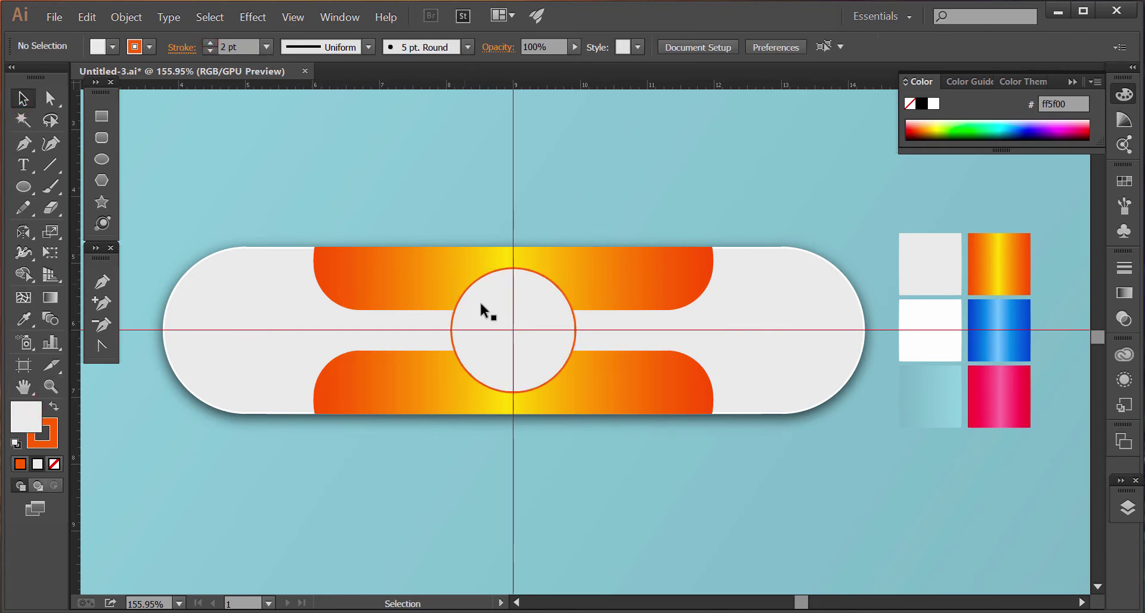
click(487, 319)
click(87, 17)
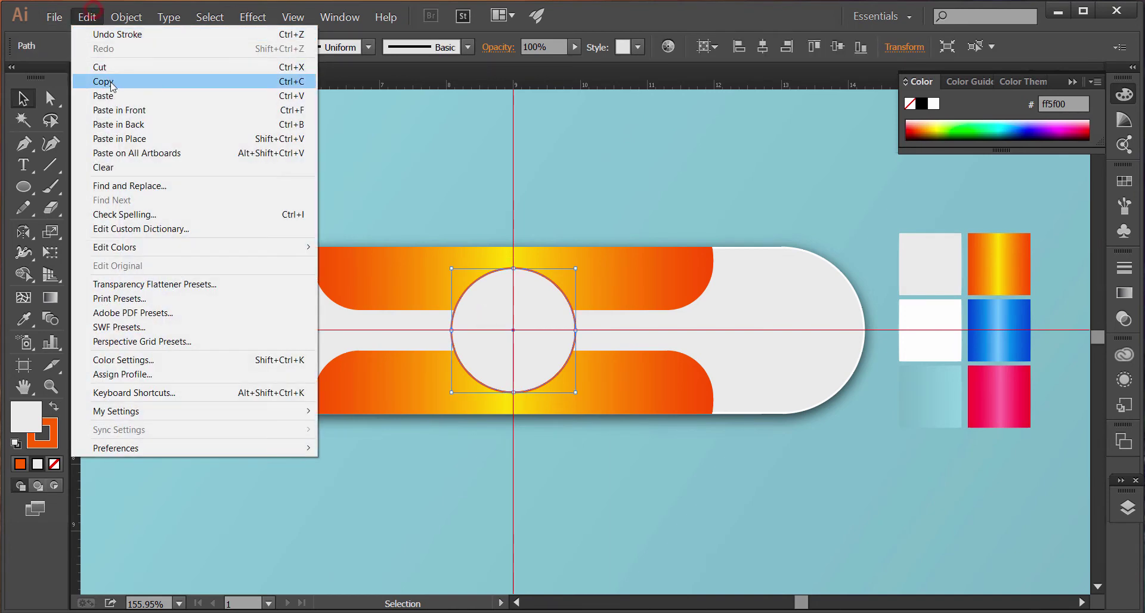
click(108, 110)
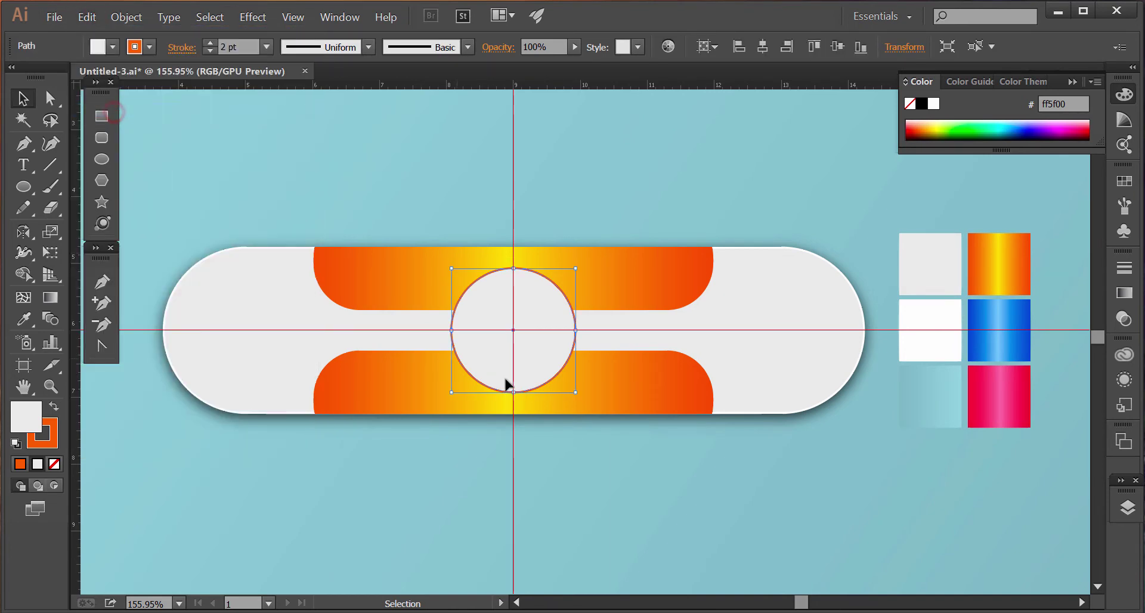
drag(561, 337, 588, 332)
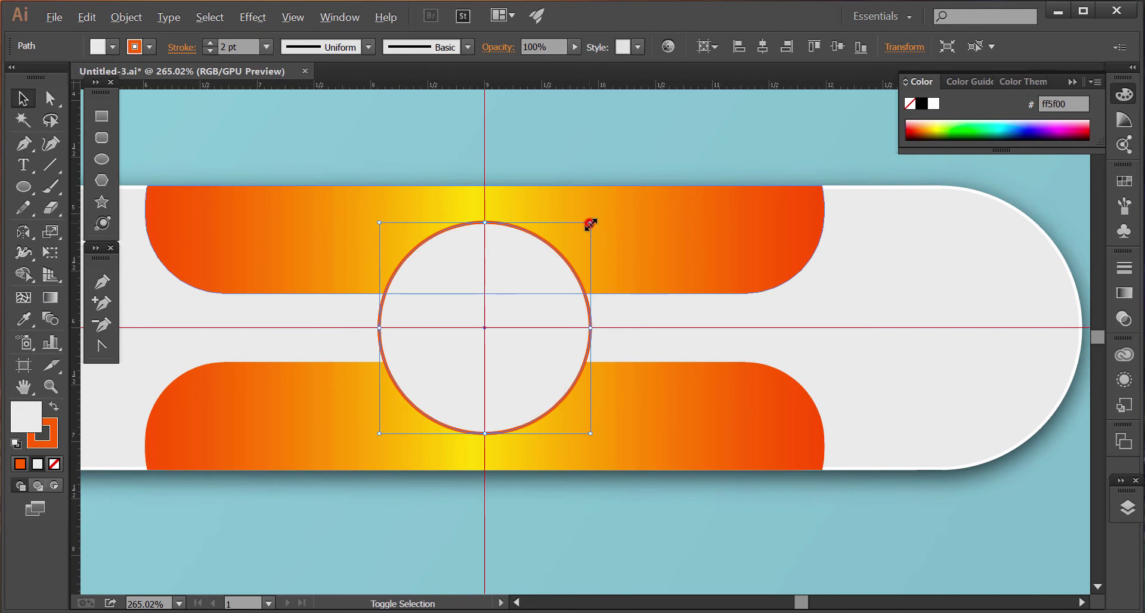
Shrink the front circle to 1.46 in, remove its outline, and fill it with the bar's gradient
drag(590, 222, 568, 237)
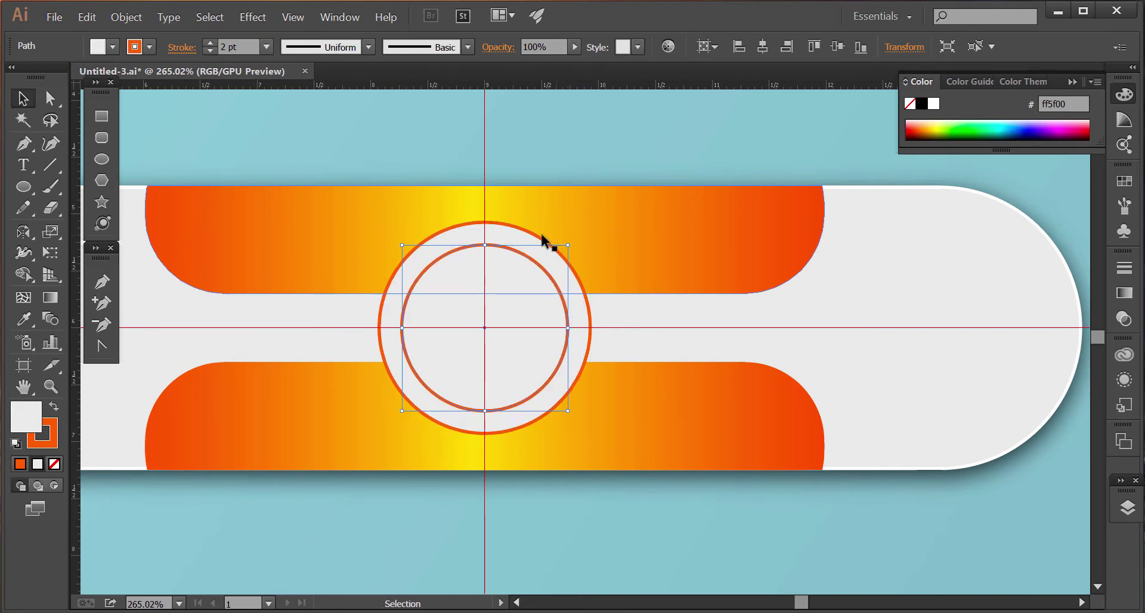
click(52, 437)
click(54, 464)
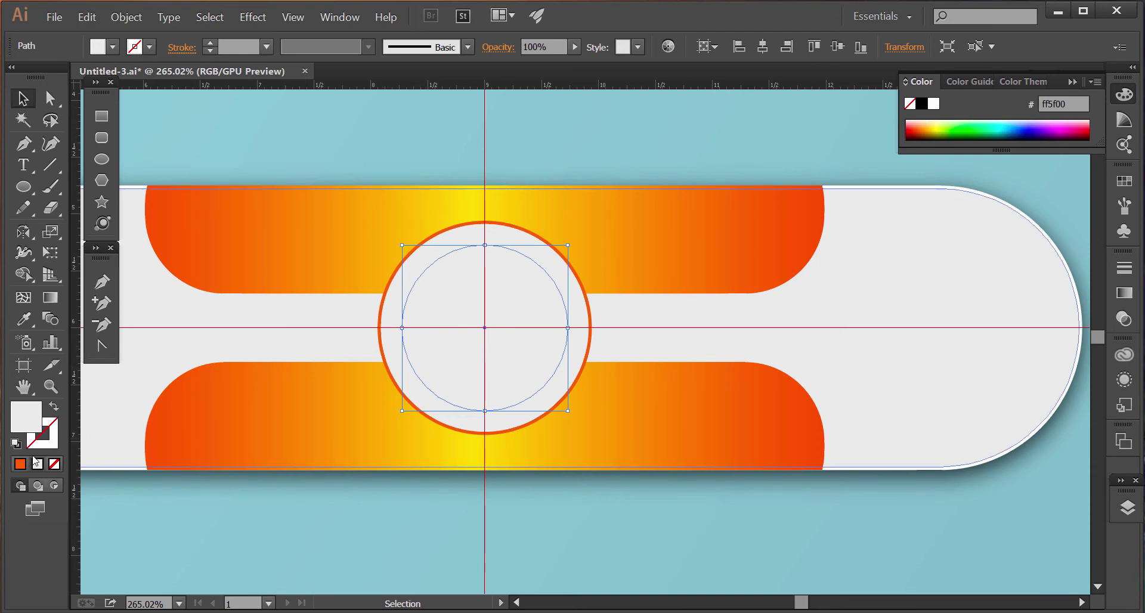
click(23, 461)
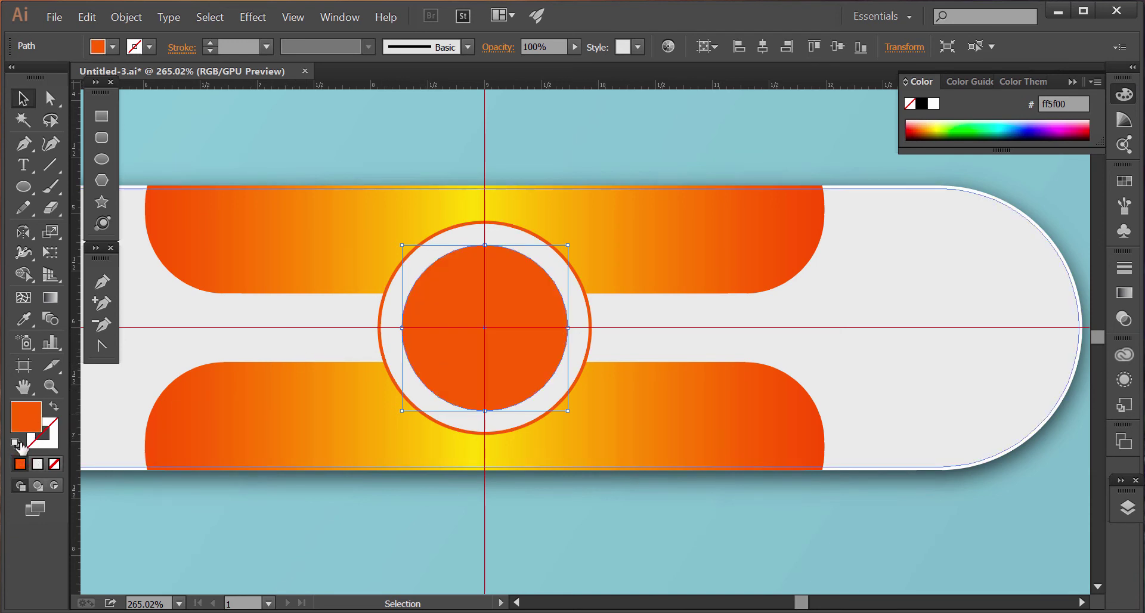
click(24, 319)
click(250, 269)
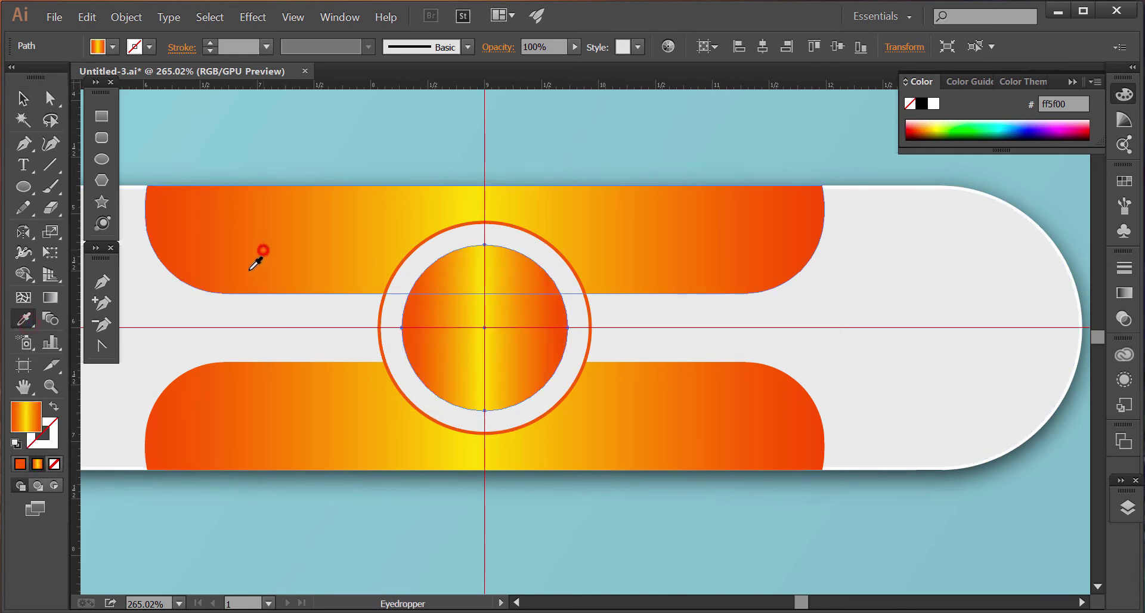
Make the inner circle's gradient run vertically from orange to yellow and adjust its stops
click(57, 298)
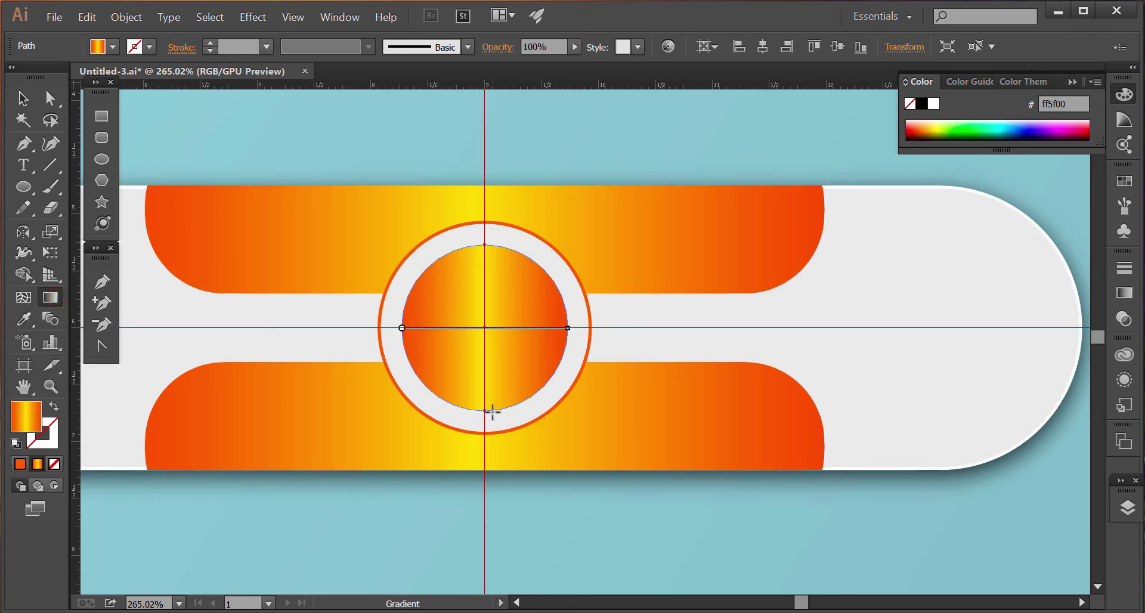
drag(484, 410, 485, 164)
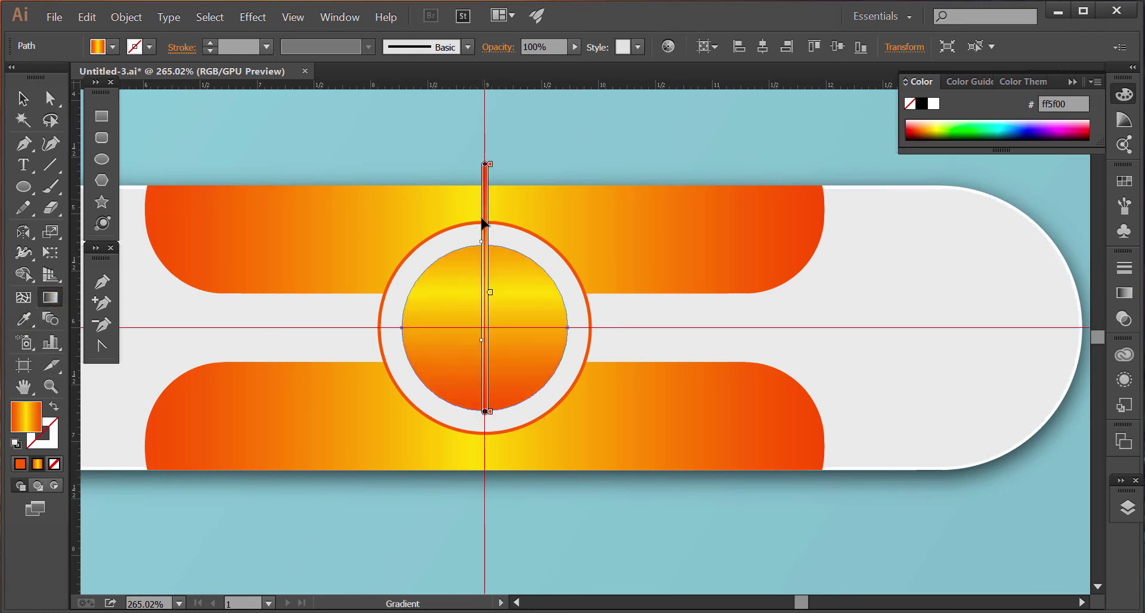
drag(480, 232, 481, 187)
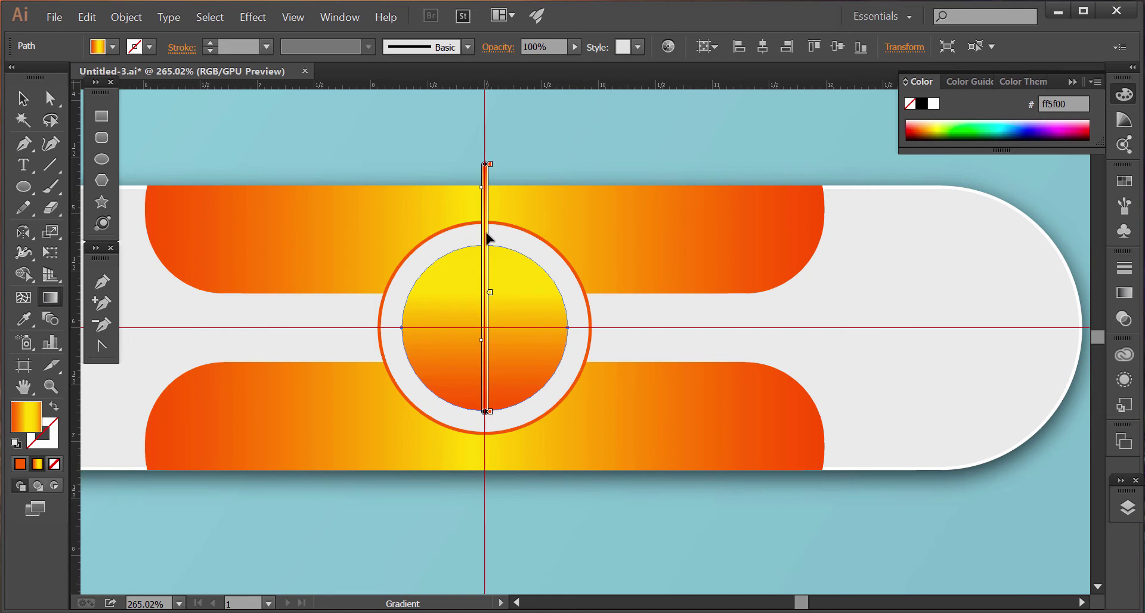
drag(492, 291, 490, 254)
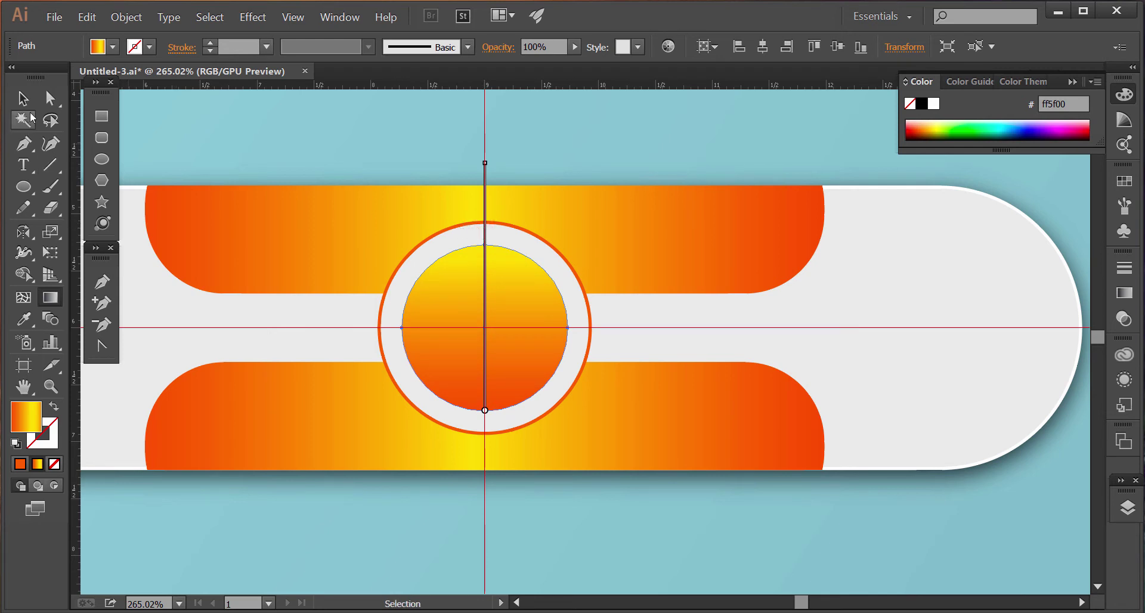
click(23, 98)
Move the gradient colour swatches off the artboard onto the upper-left pasteboard
click(339, 150)
key(ctrl+0)
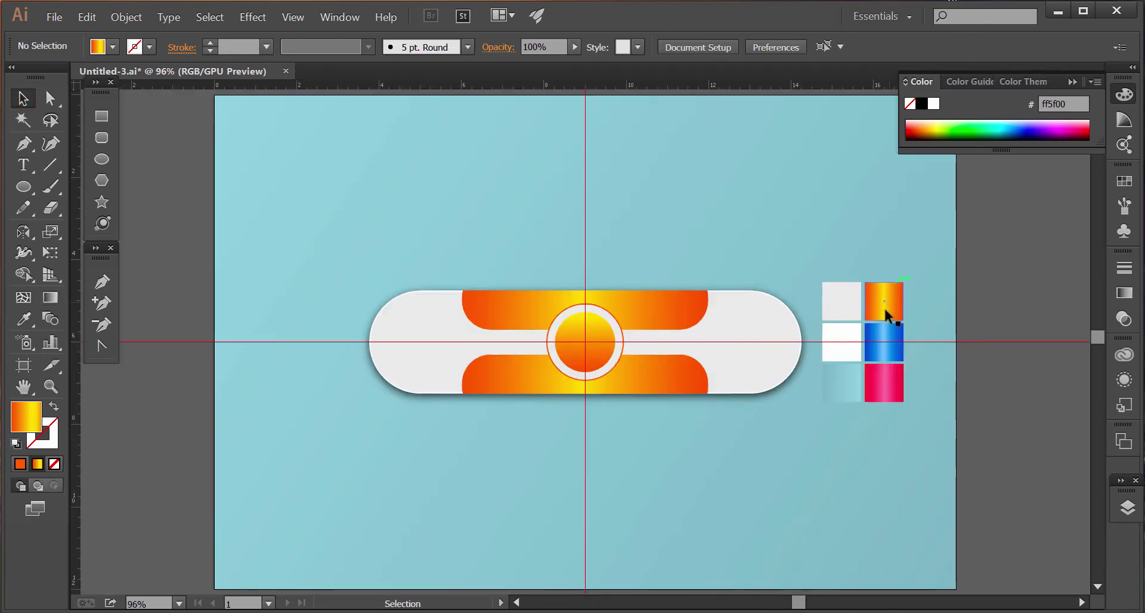
drag(880, 393, 188, 239)
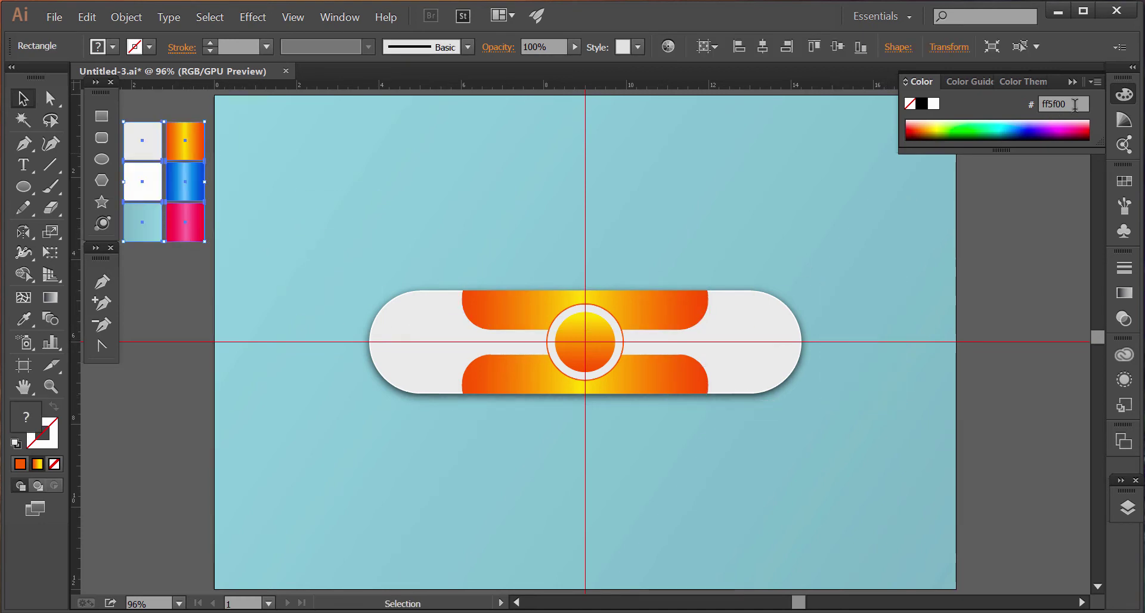
key(Return)
Delete the vertical and horizontal guides
drag(516, 206, 630, 227)
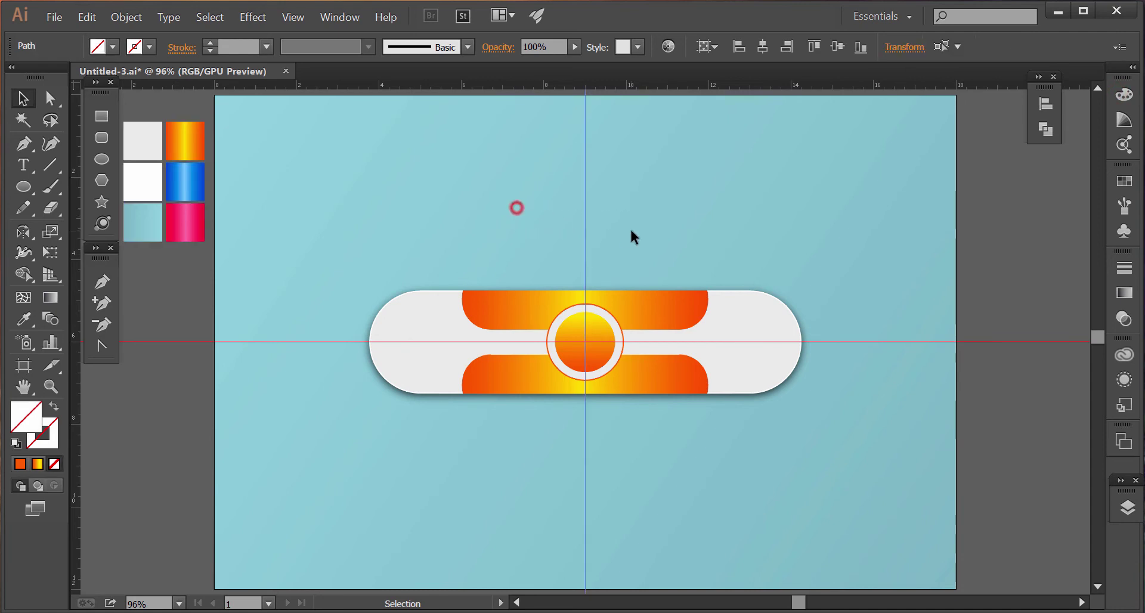
key(Delete)
drag(798, 261, 896, 385)
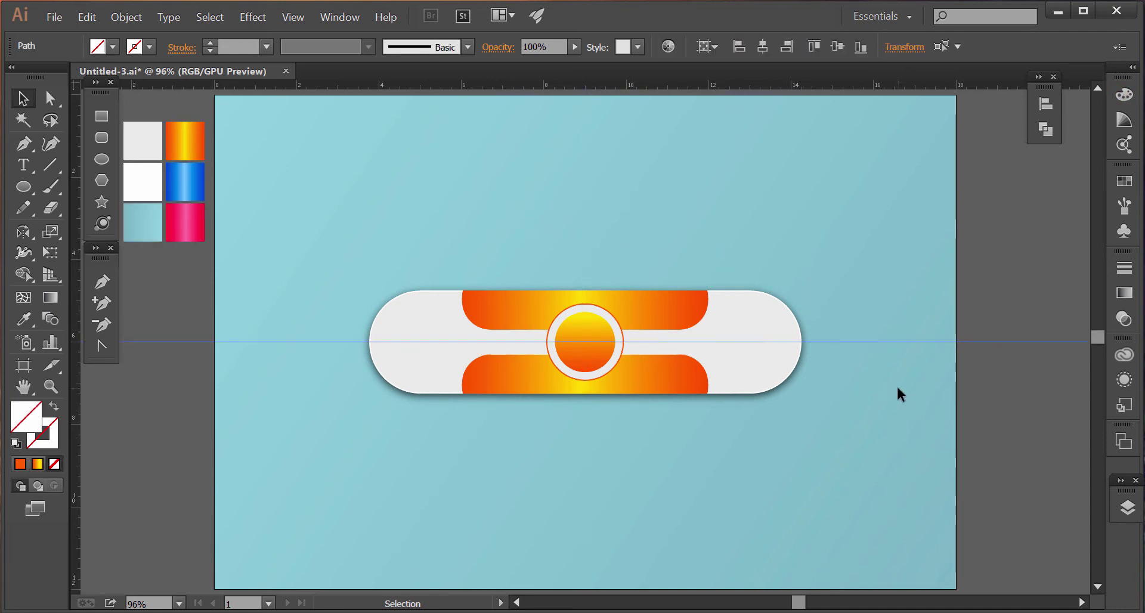
key(Delete)
Select all the pill banner's shapes and group them
drag(838, 251, 300, 431)
right_click(476, 360)
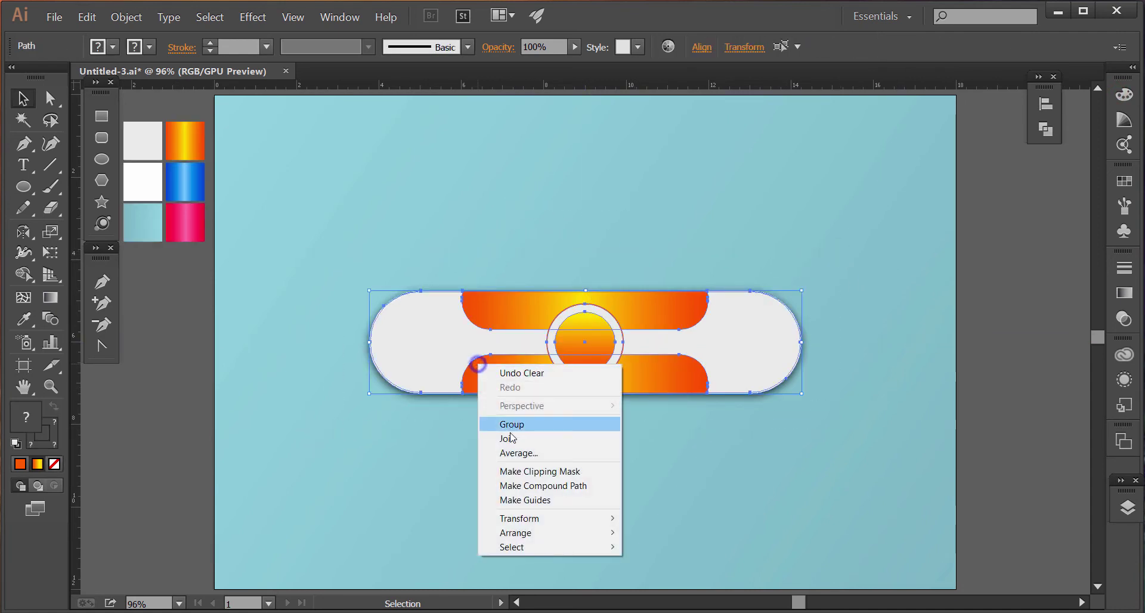
click(527, 422)
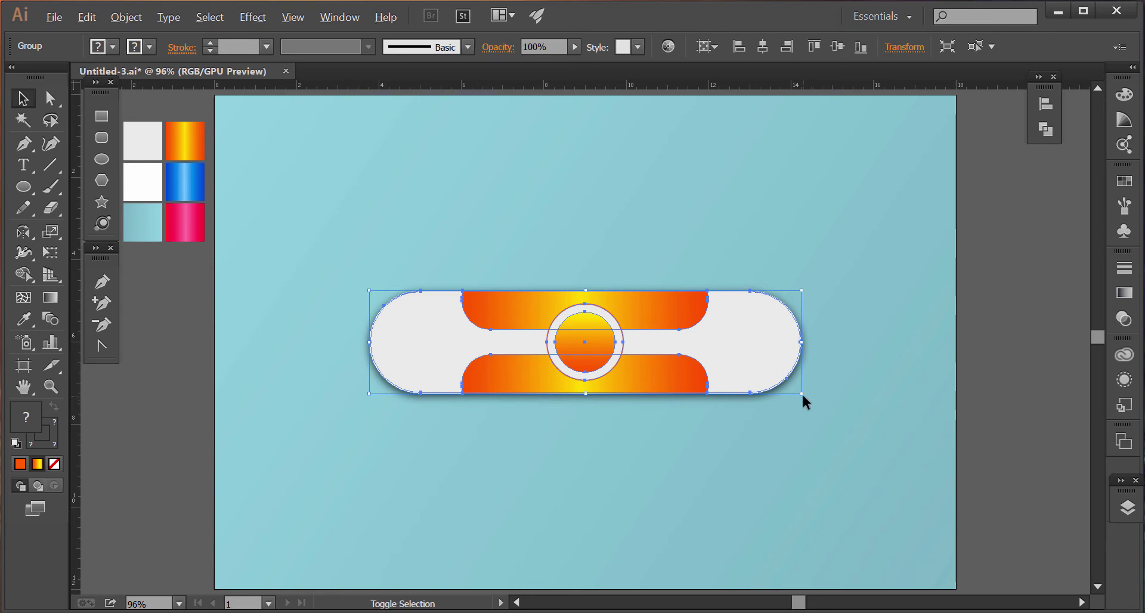
Shrink the banner, repeat the copy to make three stacked banners, and group them
mouse_move(801, 394)
mouse_down()
mouse_move(735, 230)
mouse_move(729, 369)
mouse_up()
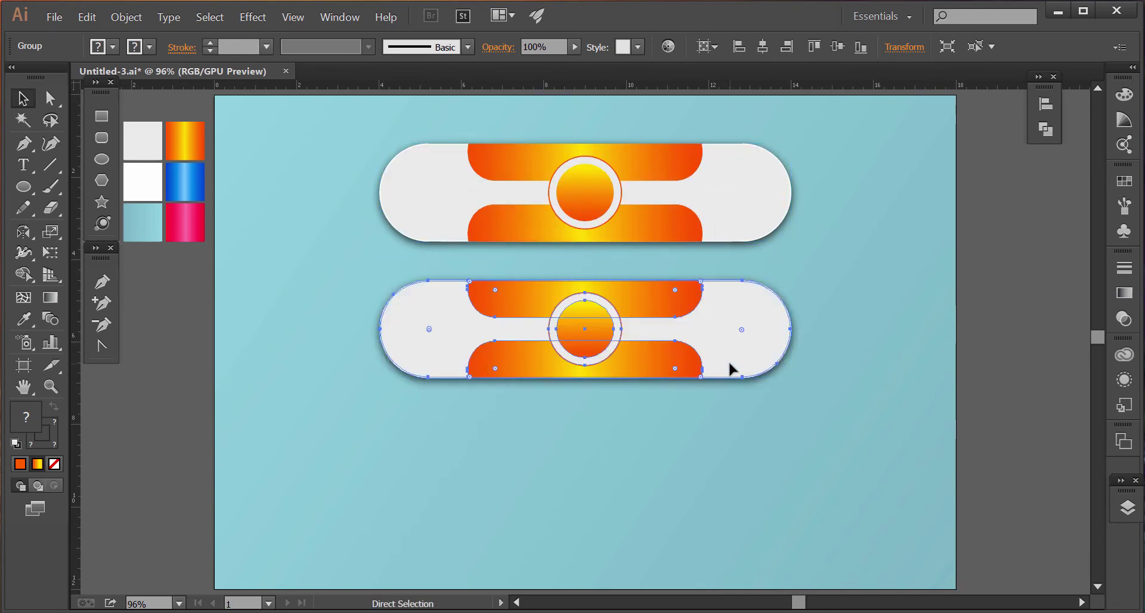
key(ctrl+d)
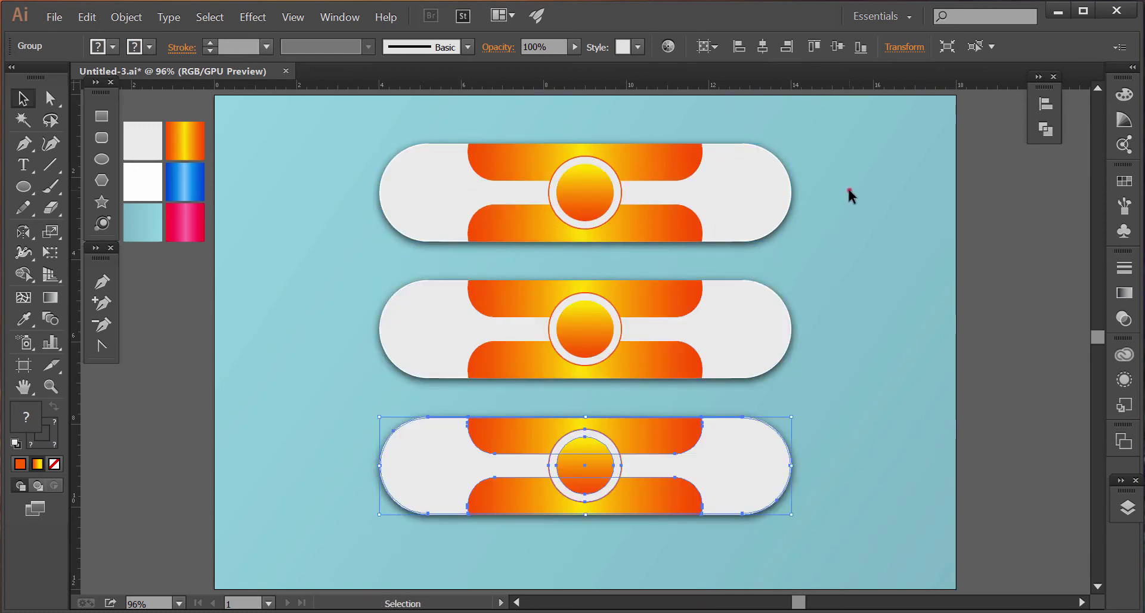
drag(848, 194, 582, 493)
right_click(676, 443)
click(715, 503)
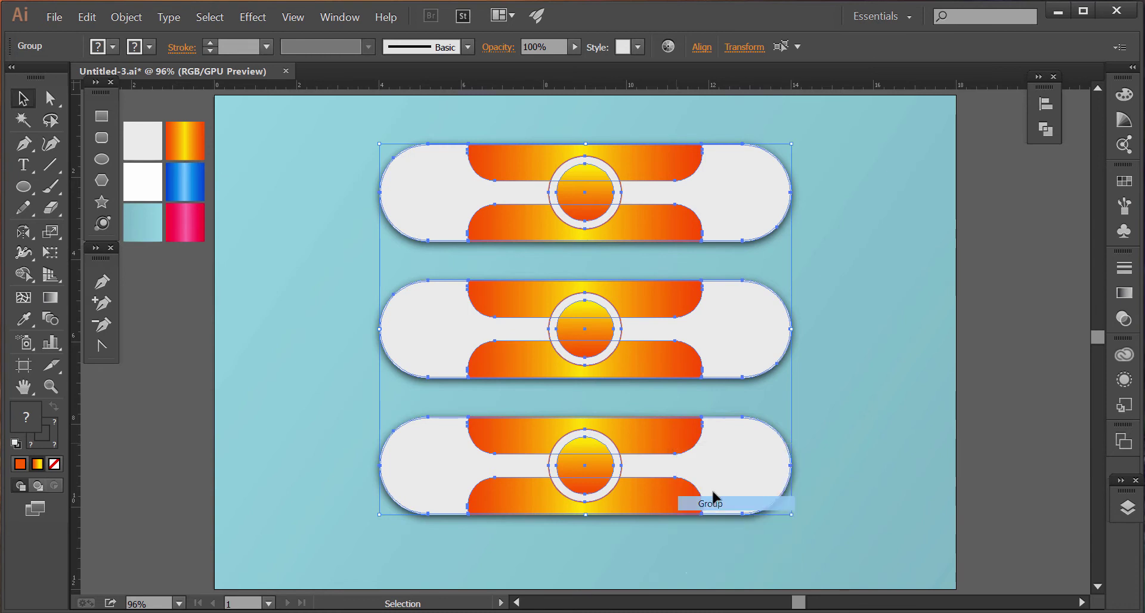
Centre the three-banner group horizontally and vertically on the artboard, then ungroup it
click(762, 55)
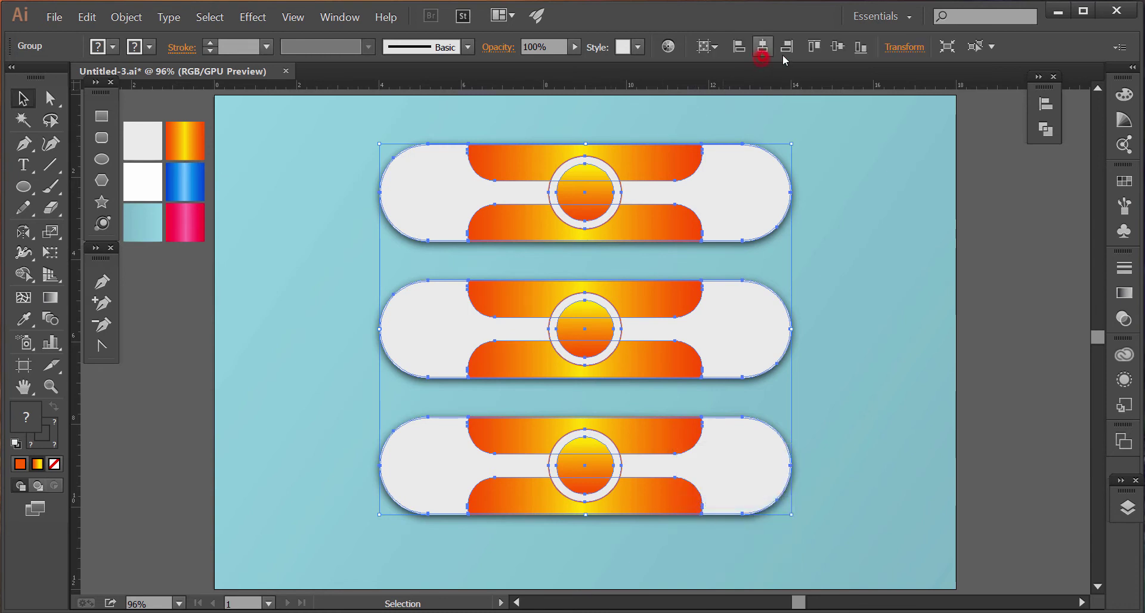
click(846, 54)
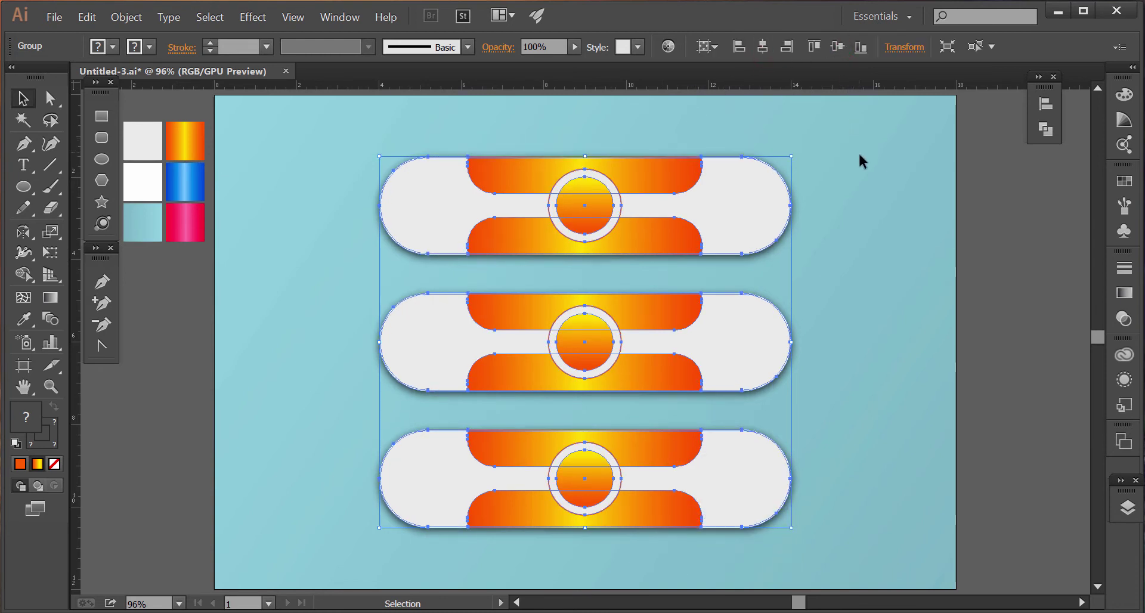
click(859, 156)
right_click(759, 229)
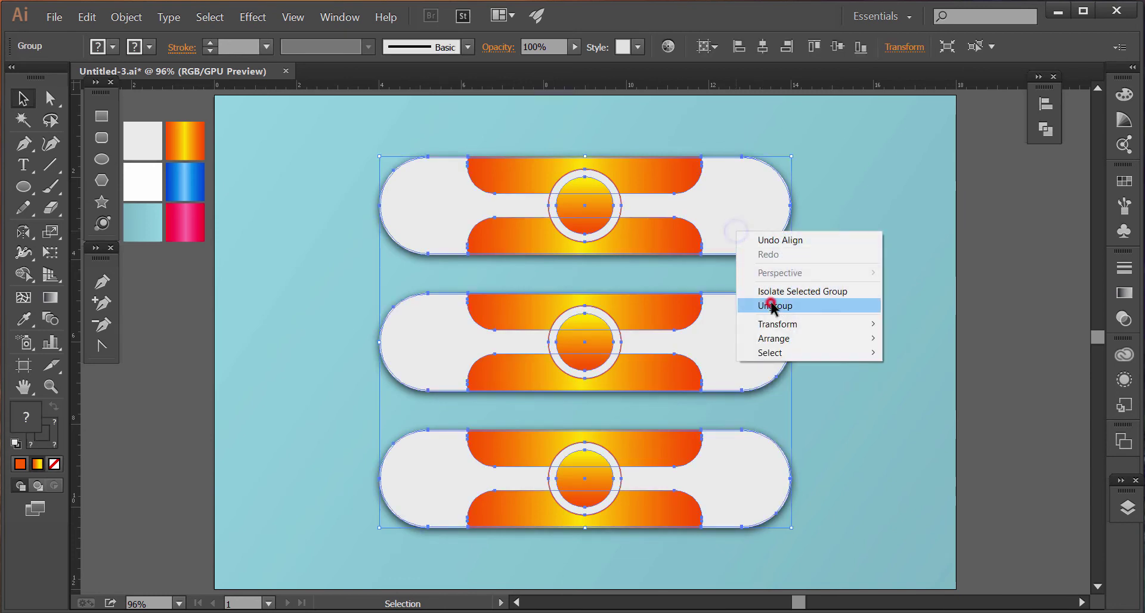
click(772, 305)
click(922, 309)
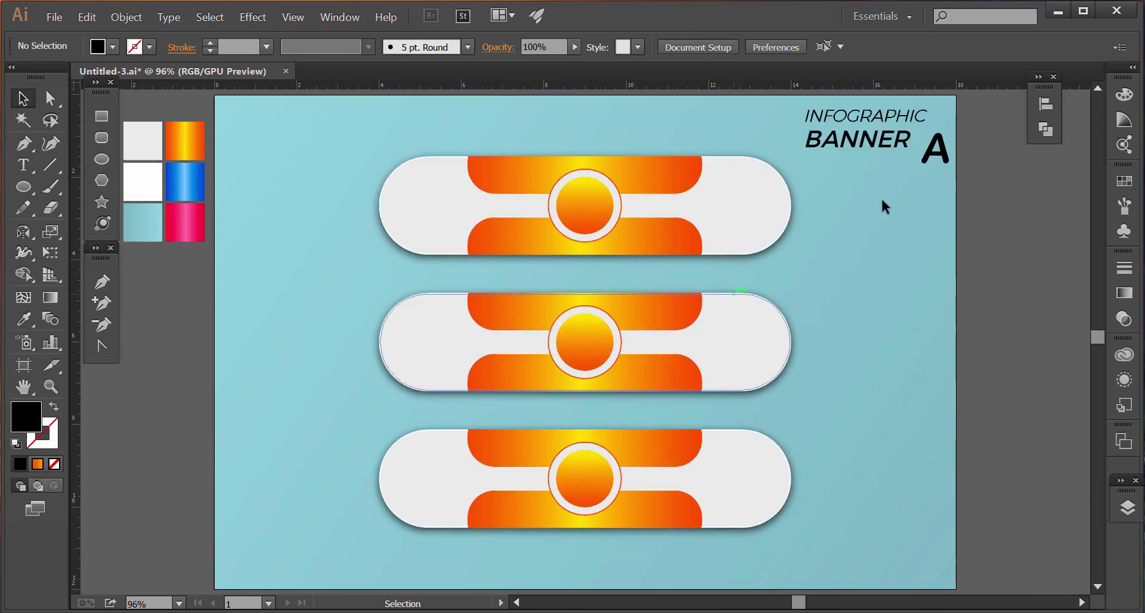
Place INFOGRAPHIC on the left end of the top banner
mouse_move(870, 118)
mouse_down()
mouse_move(444, 210)
mouse_move(455, 210)
mouse_up()
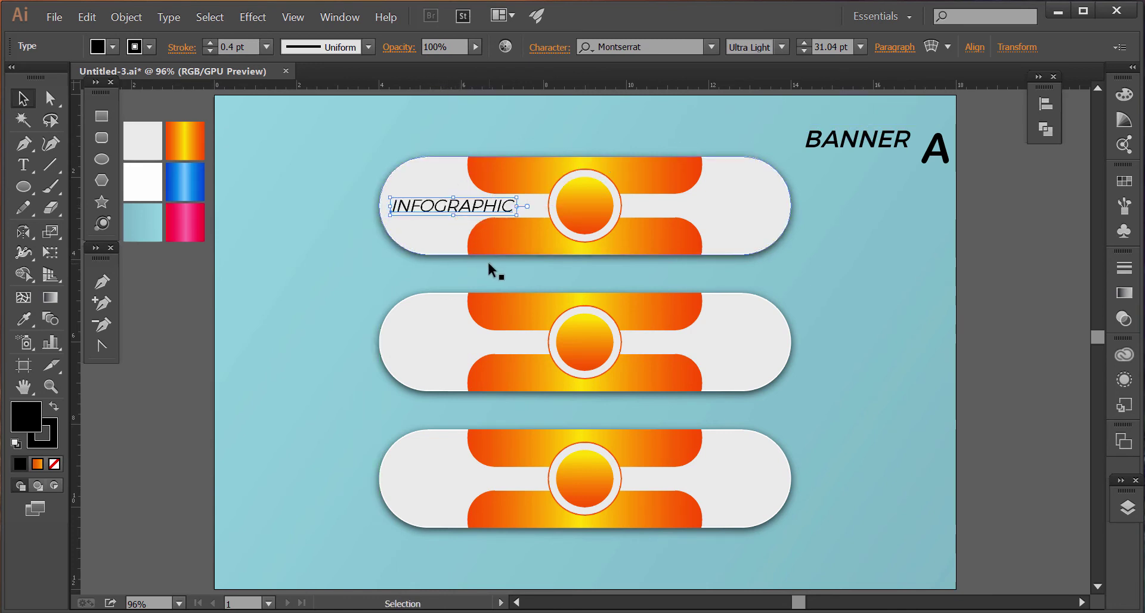
key(Up)
key(Right)
key(Right)
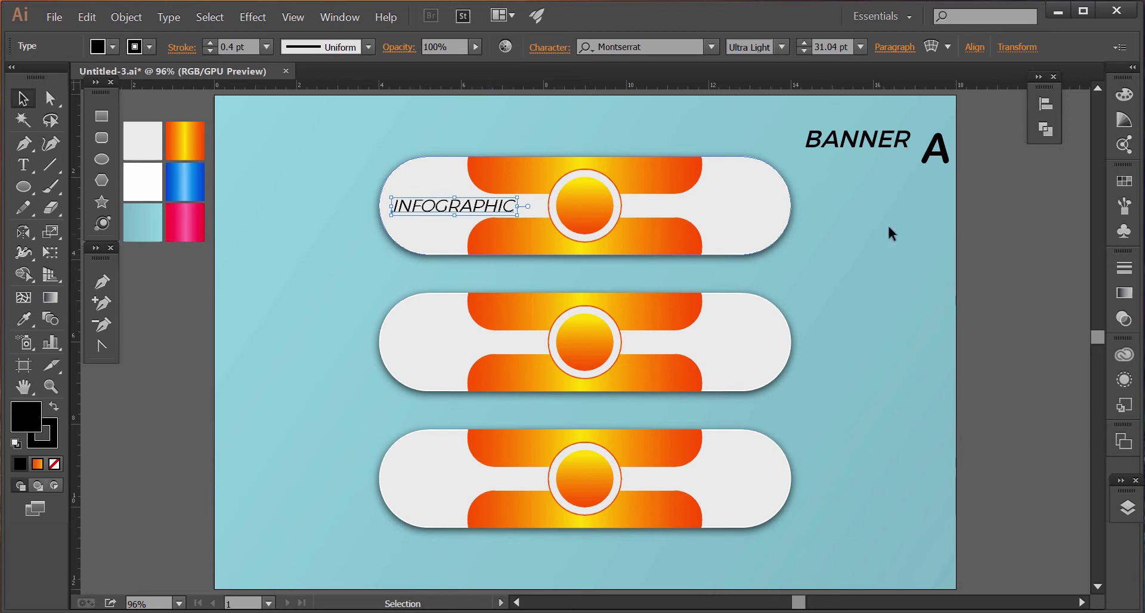
Position BANNER on the right end of the top banner, beside the circle
mouse_move(856, 146)
mouse_down()
mouse_move(771, 199)
mouse_move(723, 210)
mouse_up()
key(Left)
key(Left)
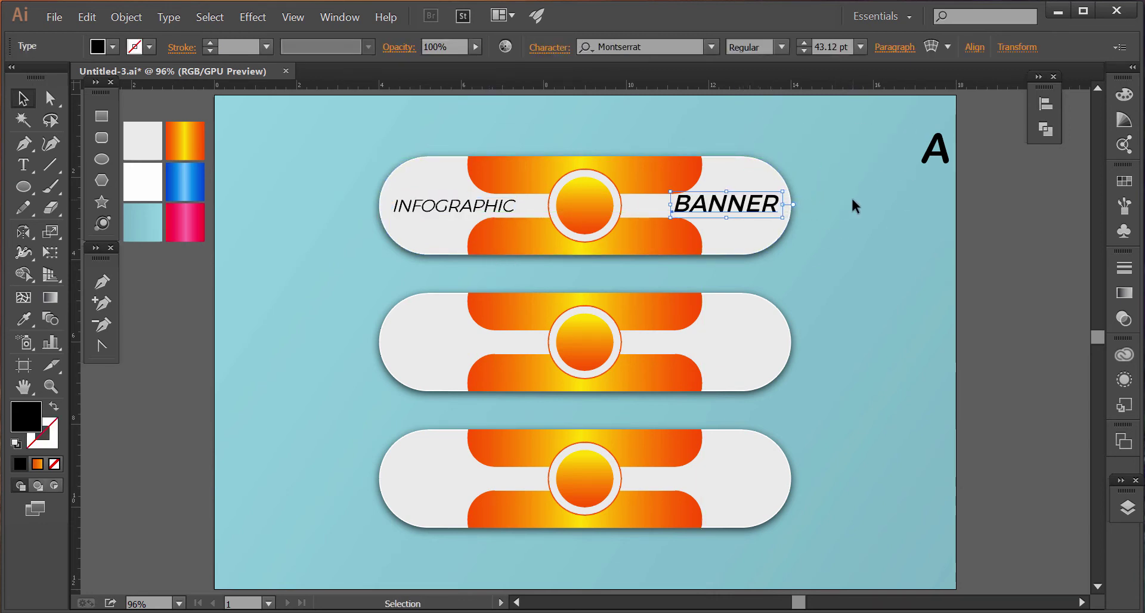
key(Down)
key(Left)
key(Left)
key(Left)
key(Down)
key(Left)
key(Left)
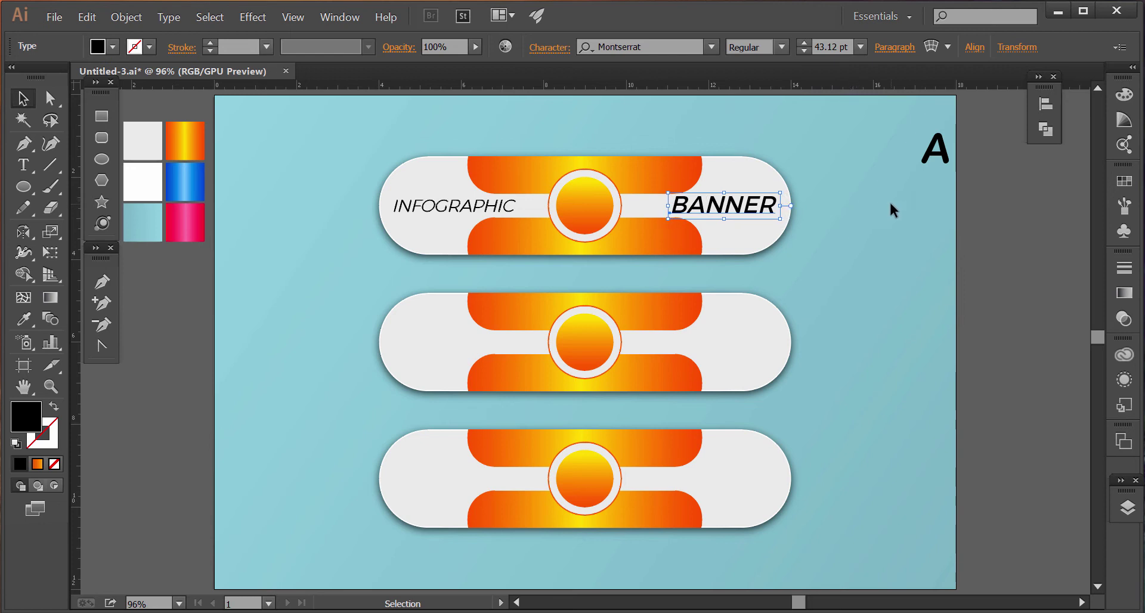
key(Left)
key(Left)
key(Left)
key(Left)
key(Left)
key(Left)
key(Left)
key(Left)
key(Left)
key(Right)
key(Right)
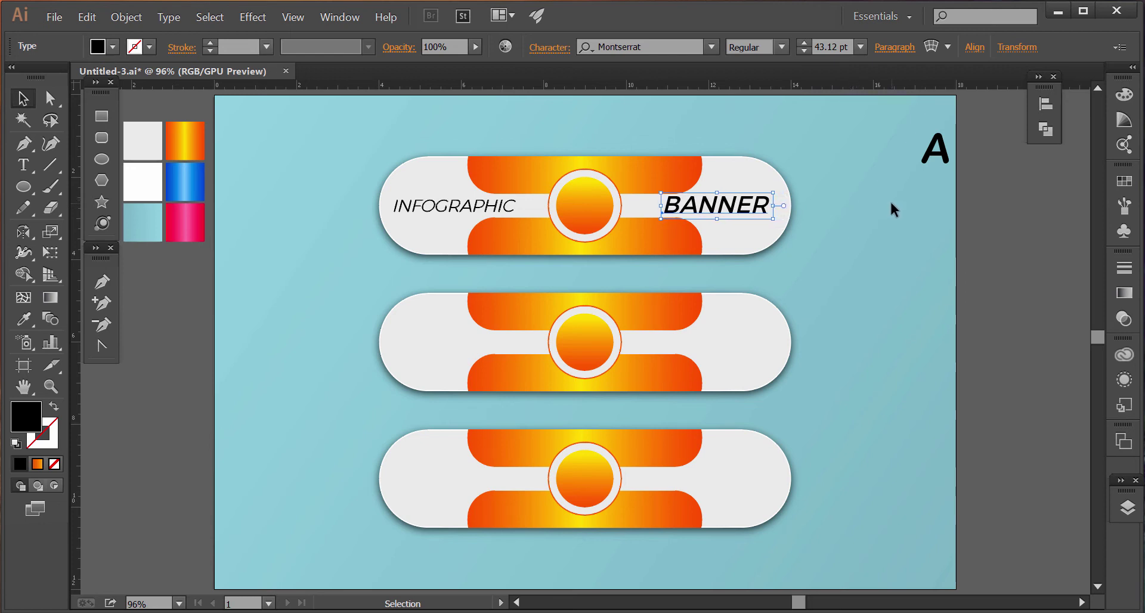
key(Right)
key(Right)
key(Right)
key(Right)
key(Right)
key(Right)
key(Right)
click(894, 200)
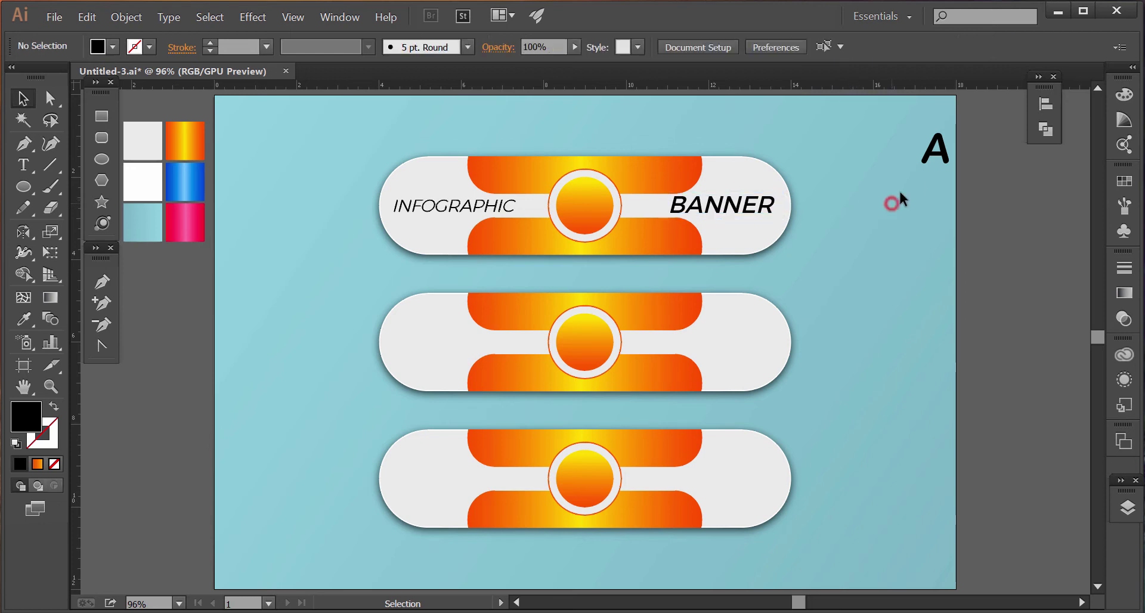
Move the letter A into the top banner's circle and add a new fill
drag(935, 147, 598, 213)
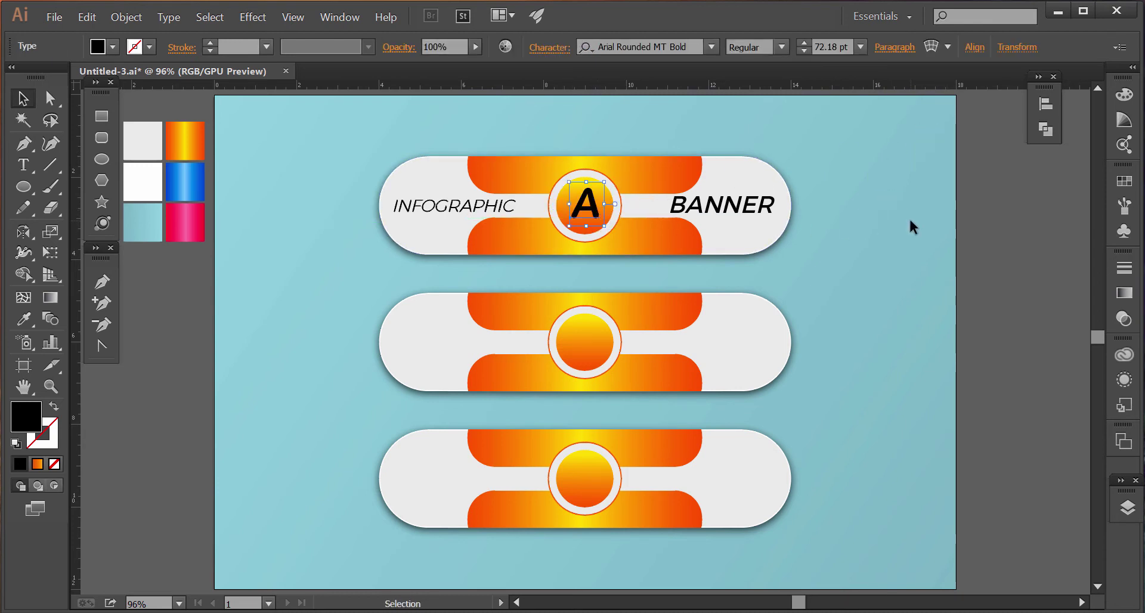
click(1124, 379)
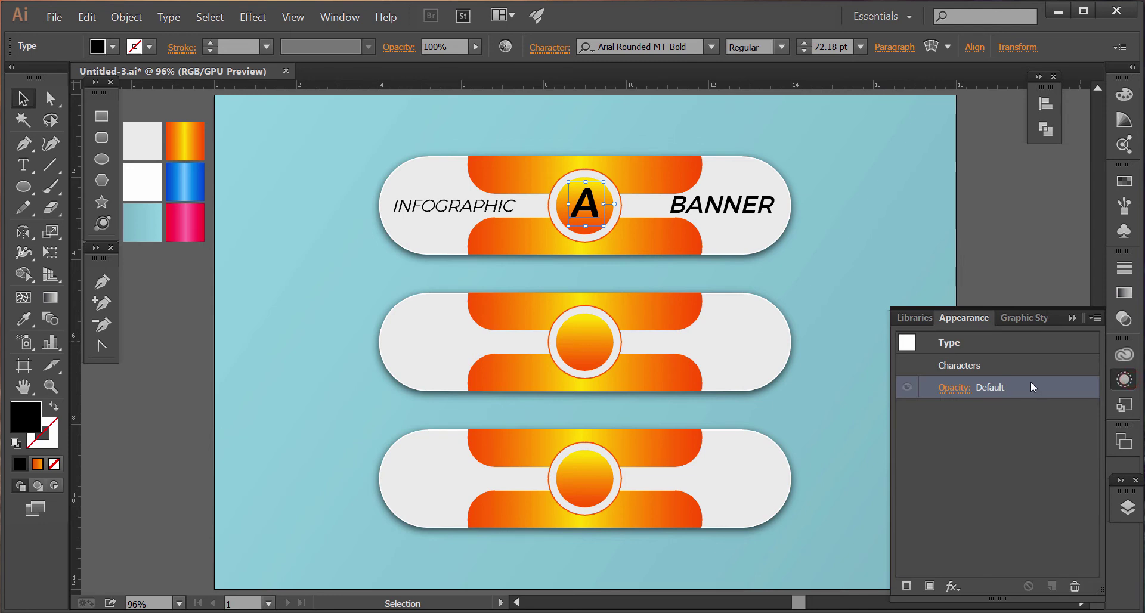
click(1094, 318)
click(954, 320)
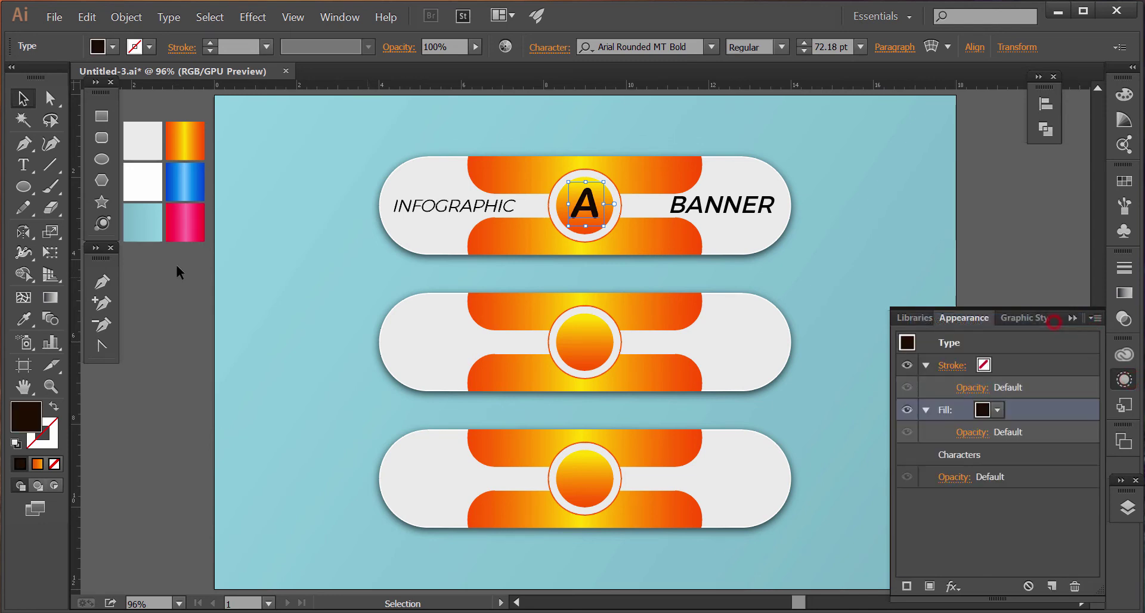
Eyedropper the light grey swatch onto the letter A
click(24, 319)
click(596, 227)
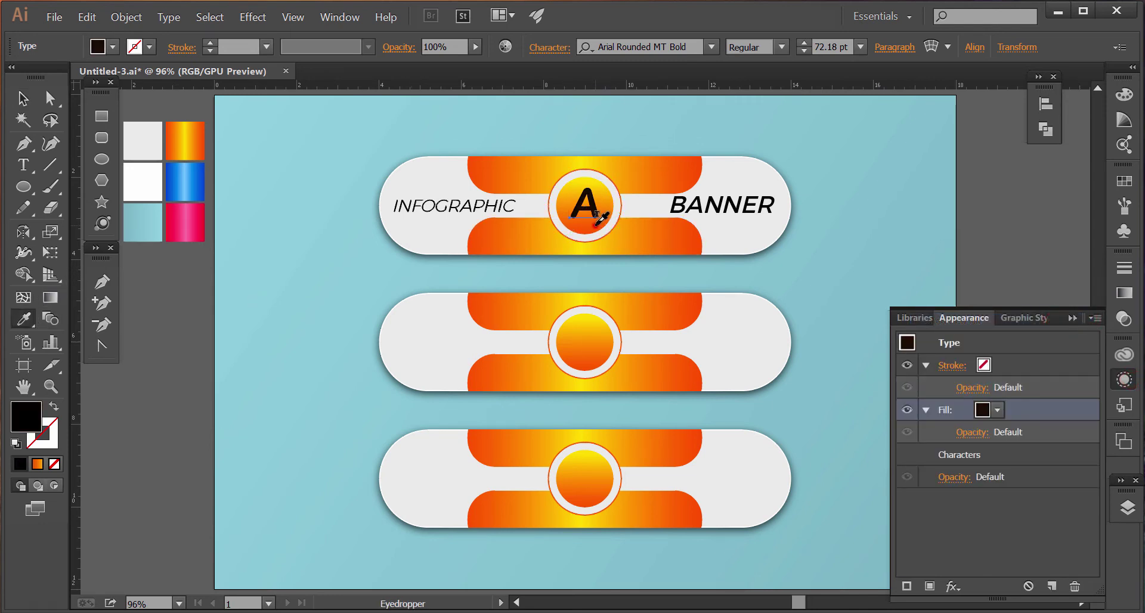
click(655, 242)
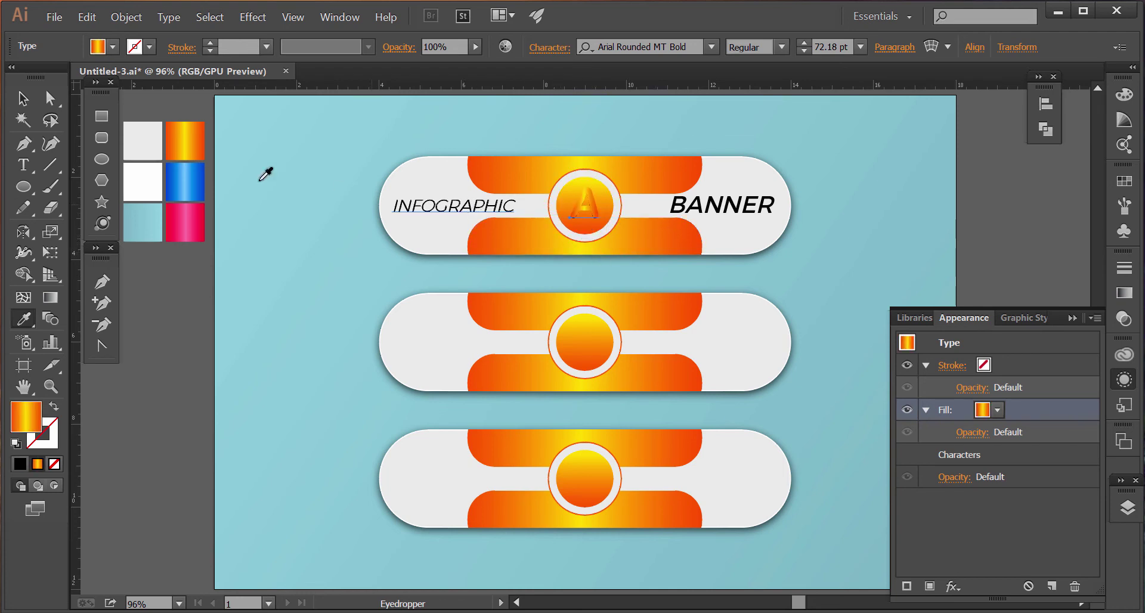
click(137, 137)
key(ctrl)
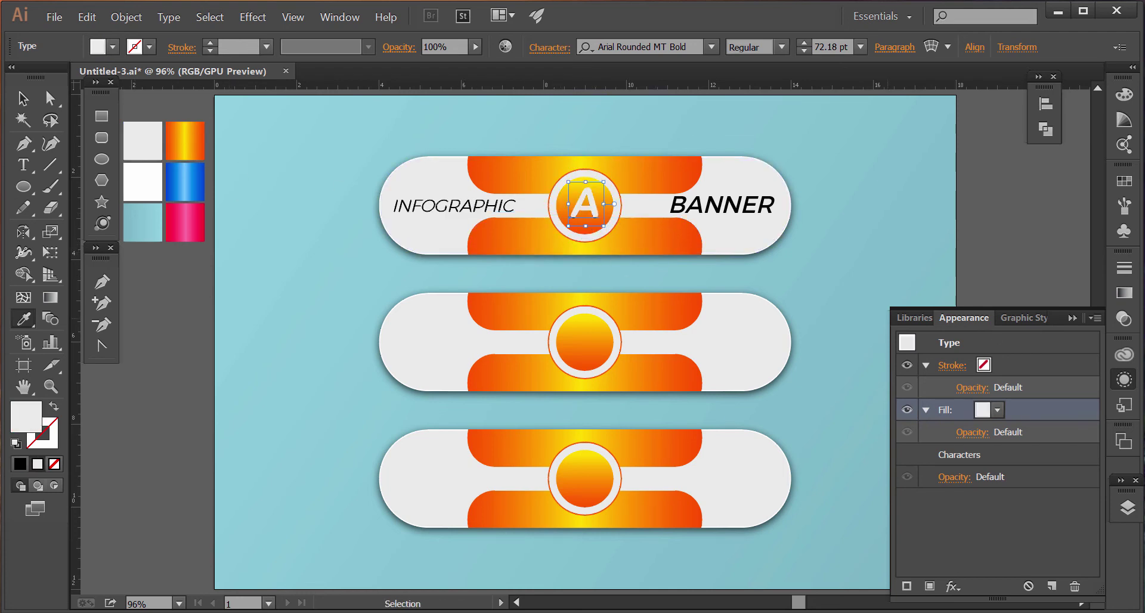
click(1124, 379)
Add a new fill to the top BANNER word, sample the orange-yellow gradient, and run it vertically
ctrl+click(741, 216)
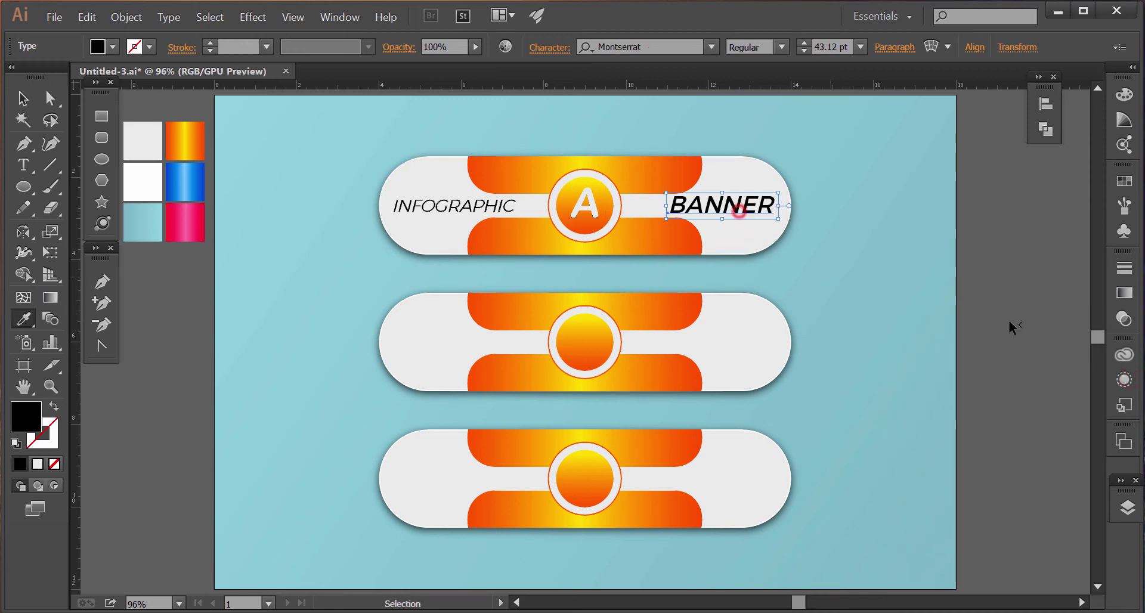
click(1125, 379)
click(1095, 318)
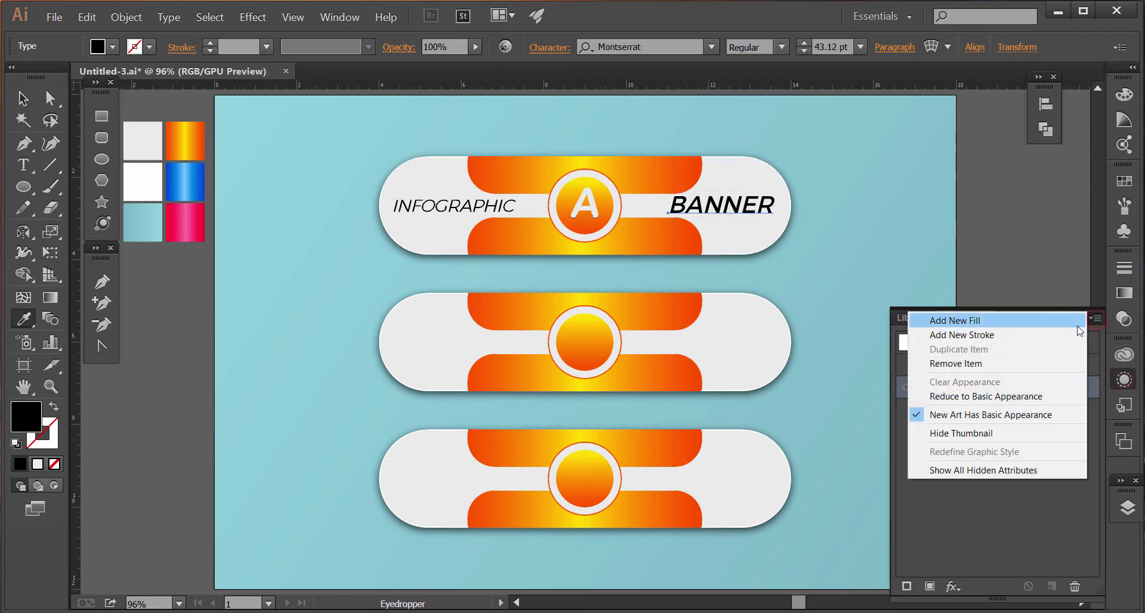
click(1075, 322)
click(691, 239)
click(50, 296)
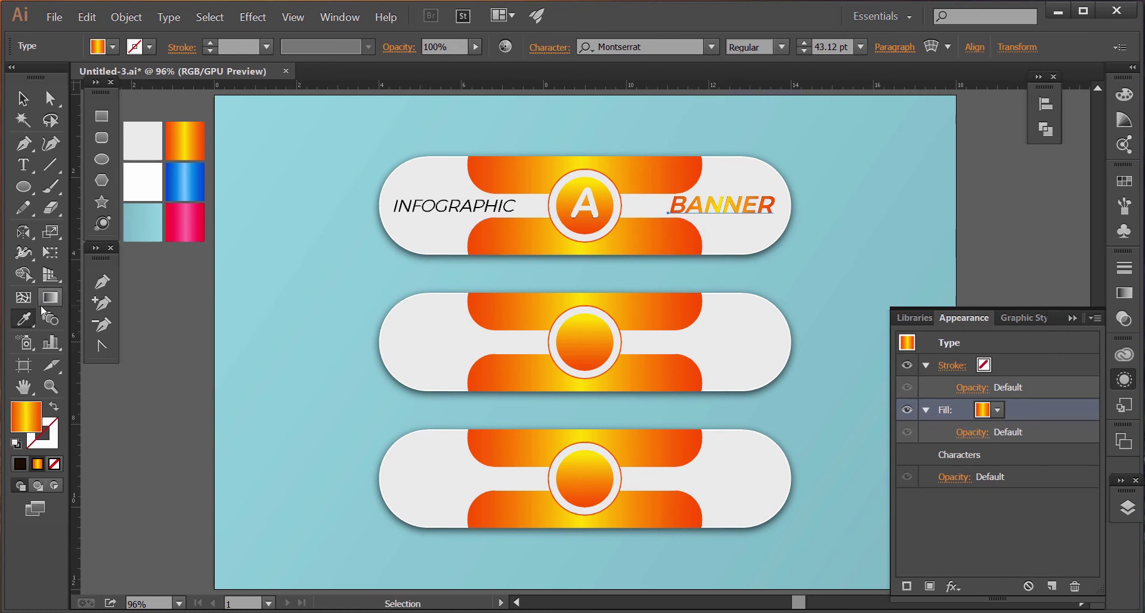
drag(729, 213, 729, 145)
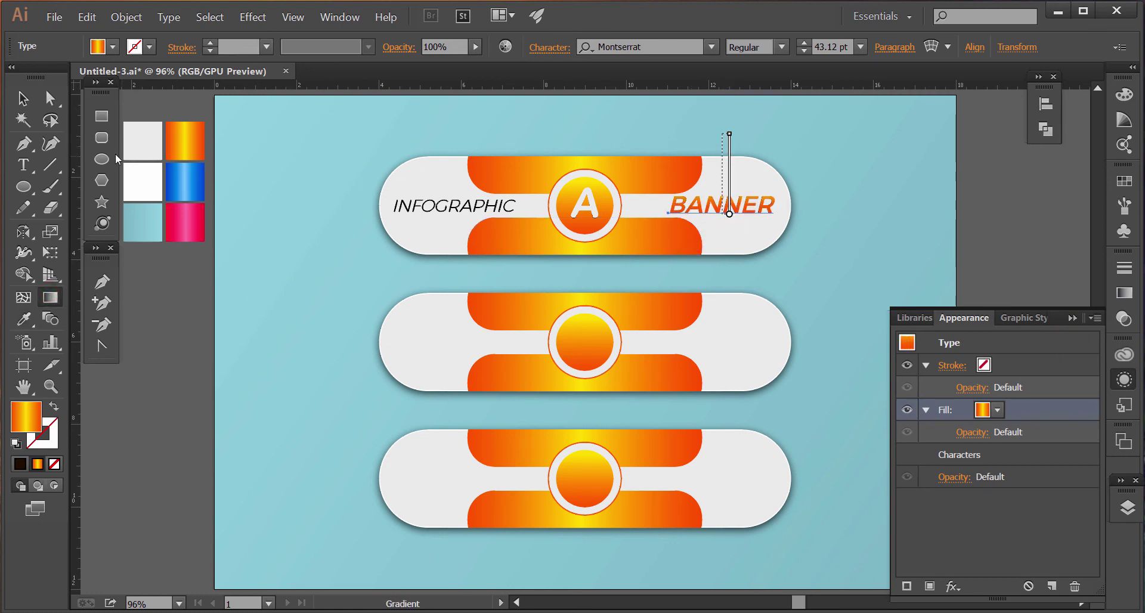
click(25, 95)
click(213, 149)
Copy INFOGRAPHIC, A and BANNER from the top banner onto the second and third banners
click(1124, 378)
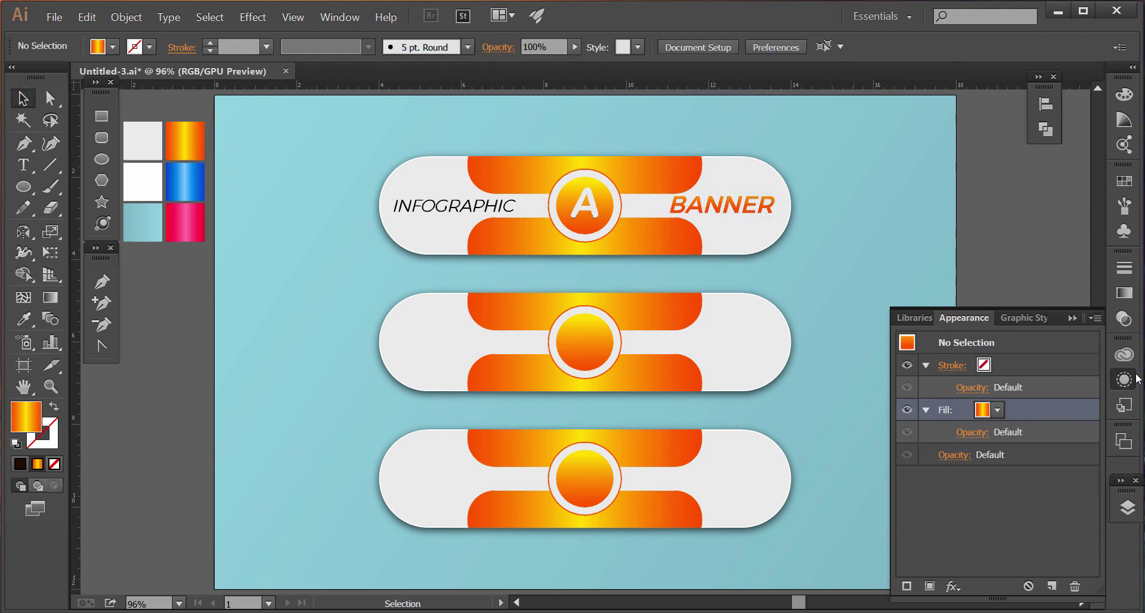
click(733, 206)
shift+click(592, 216)
shift+click(475, 211)
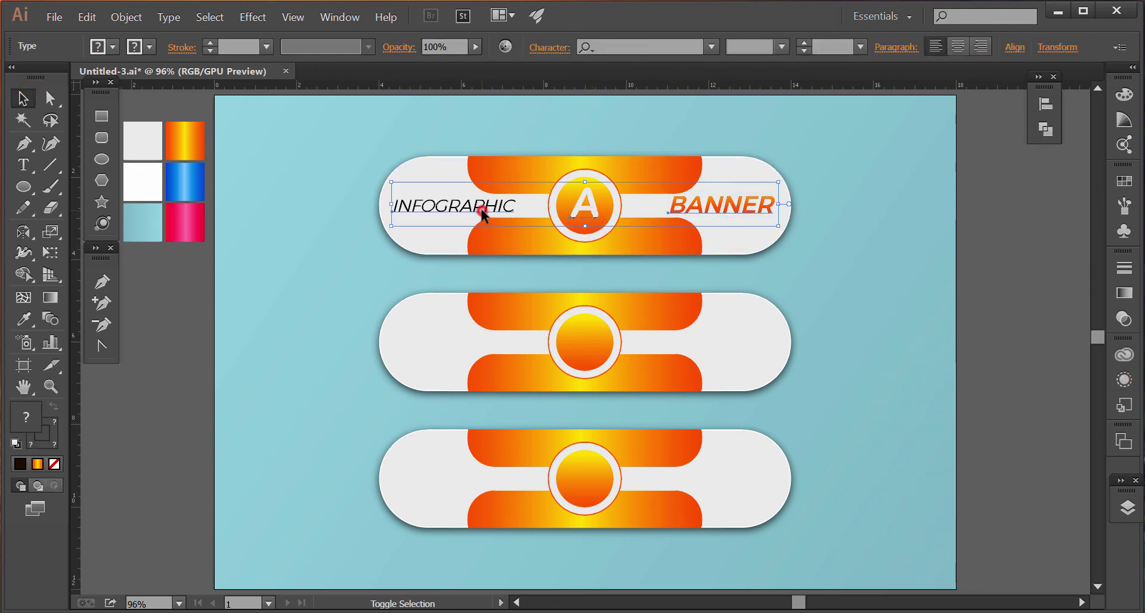
drag(475, 211, 466, 348)
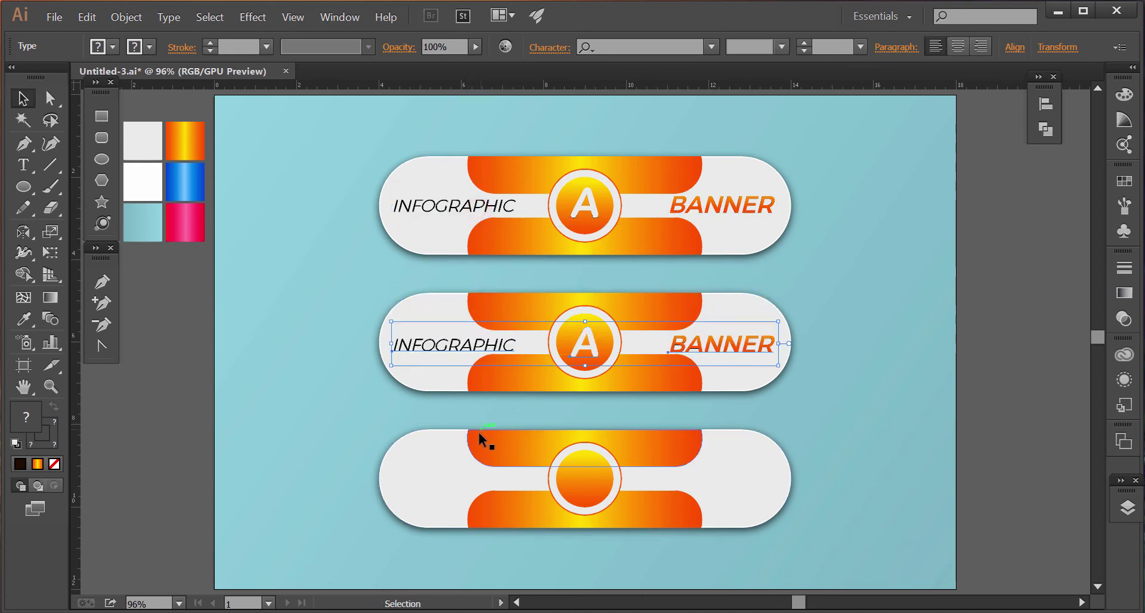
key(ctrl+d)
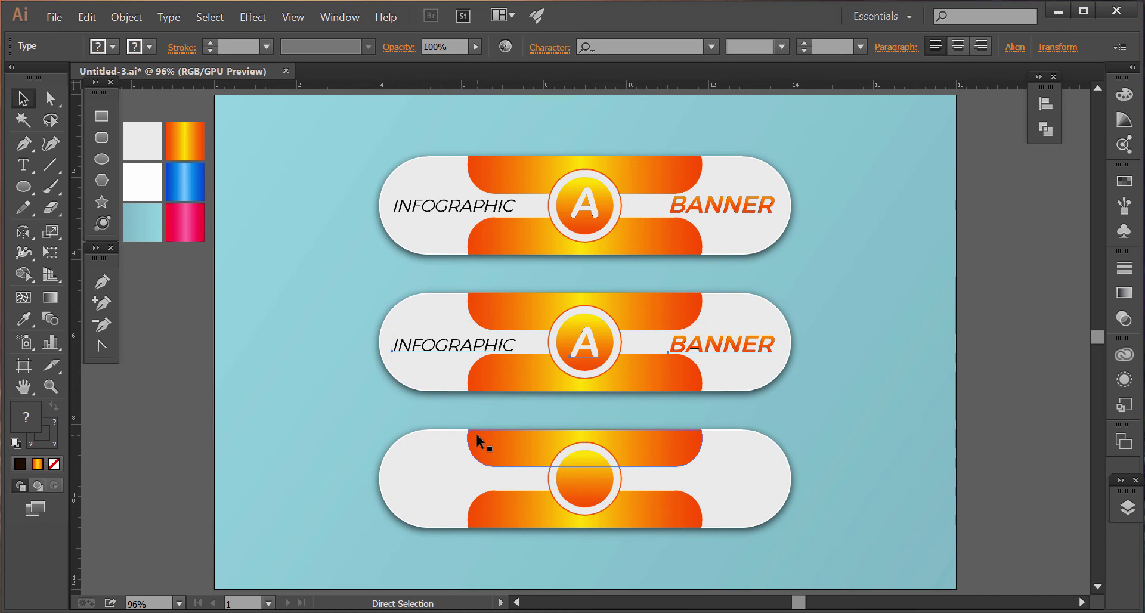
Nudge the copied text on the lower banners up into position
key(Up)
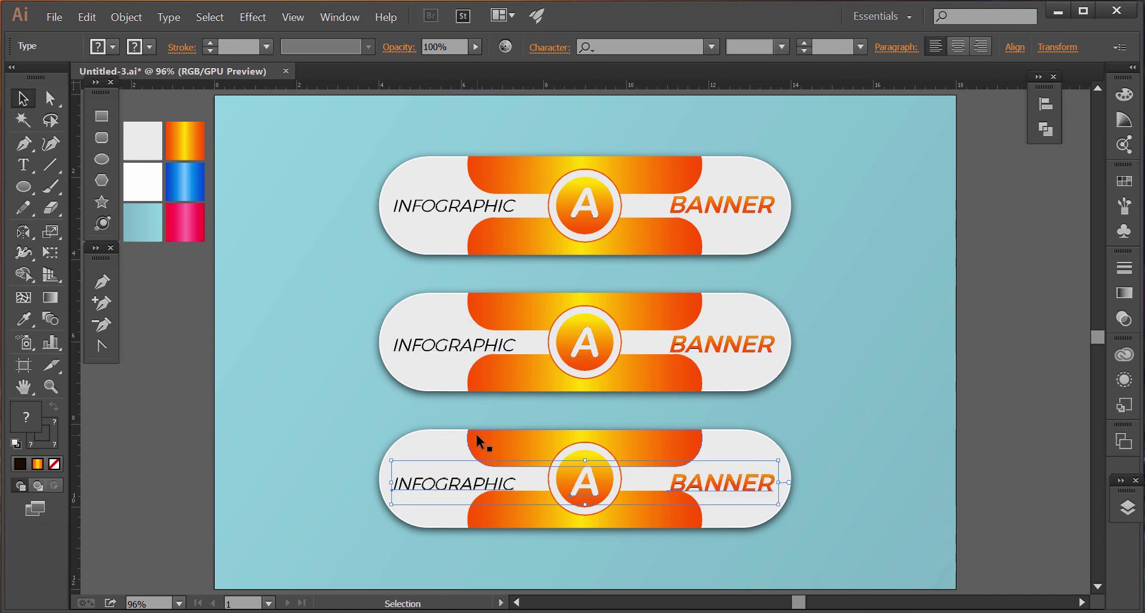
key(Up)
key(Up)
key(Up)
click(504, 347)
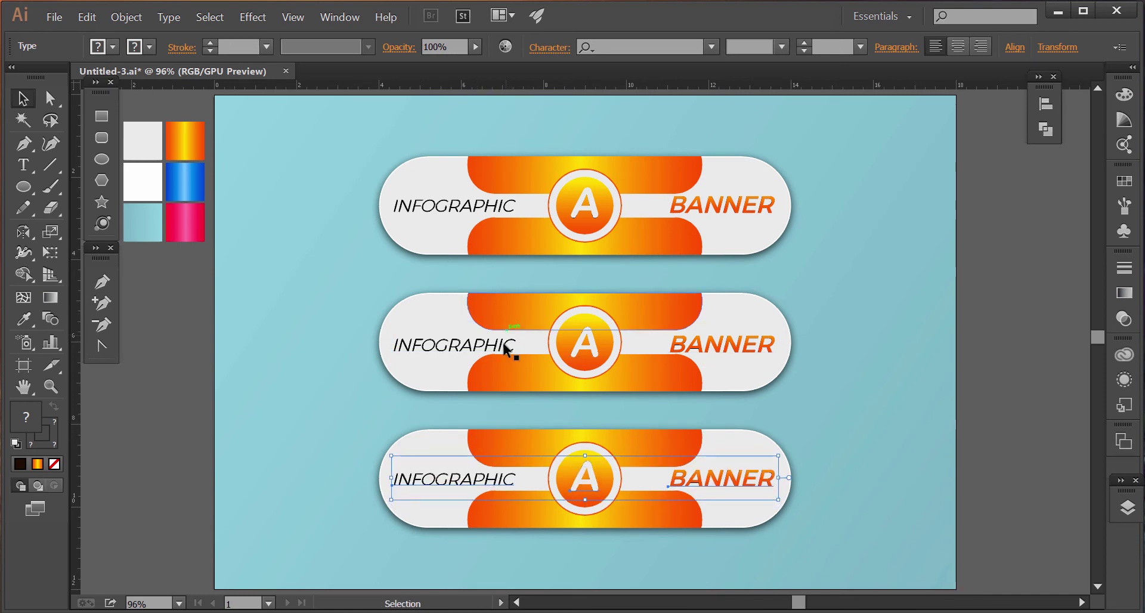
shift+click(579, 342)
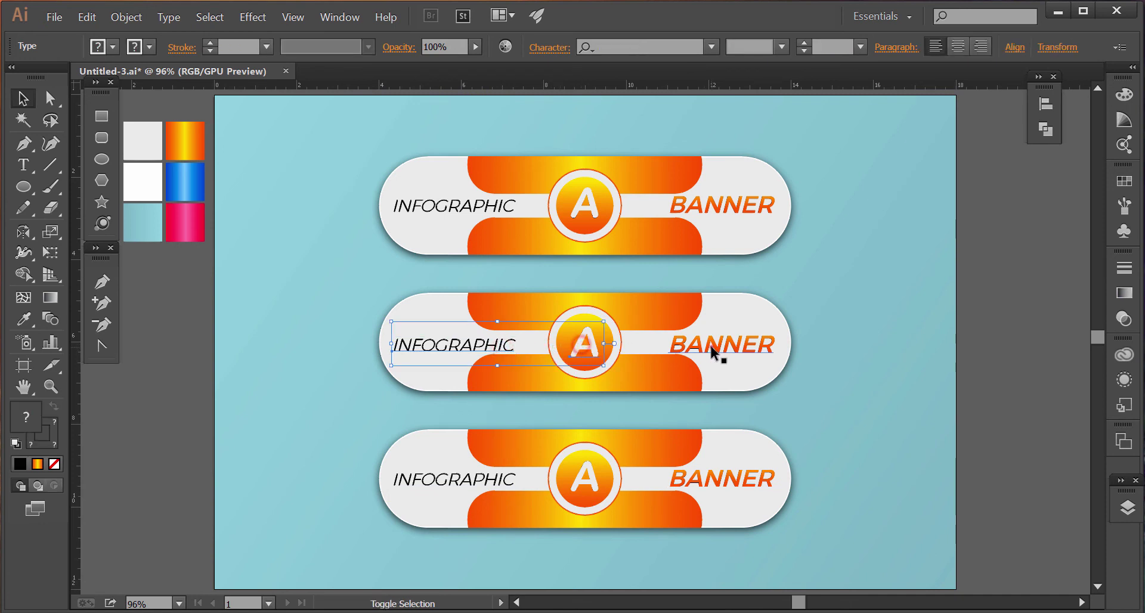
shift+click(709, 343)
key(Up)
key(Up)
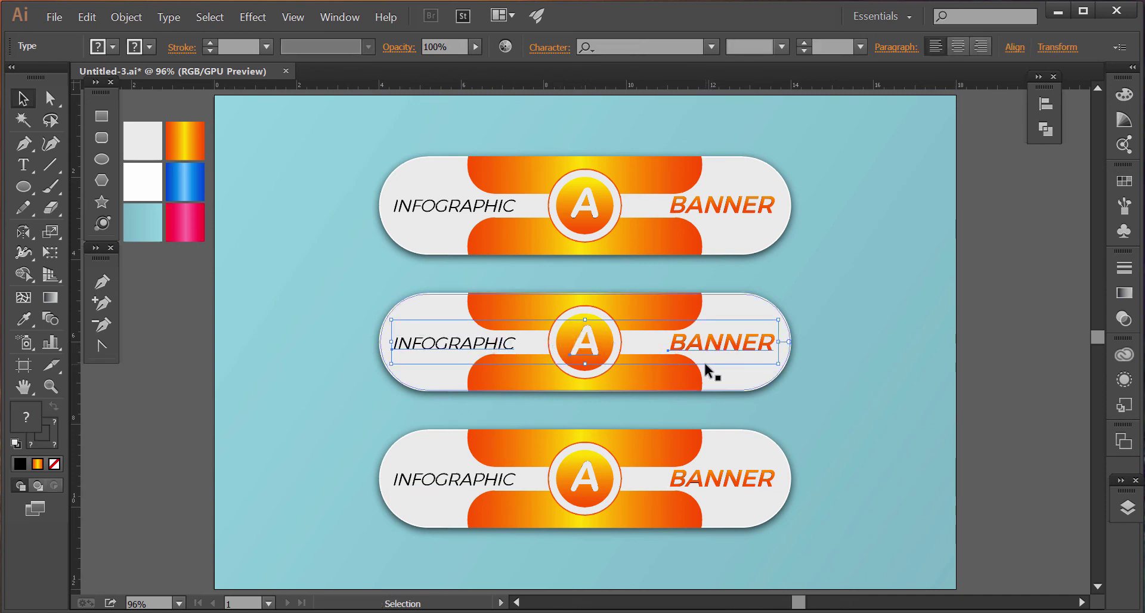
click(893, 389)
Retype the middle circle's letter as B and the bottom circle's letter as C
double_click(584, 342)
drag(568, 341, 614, 340)
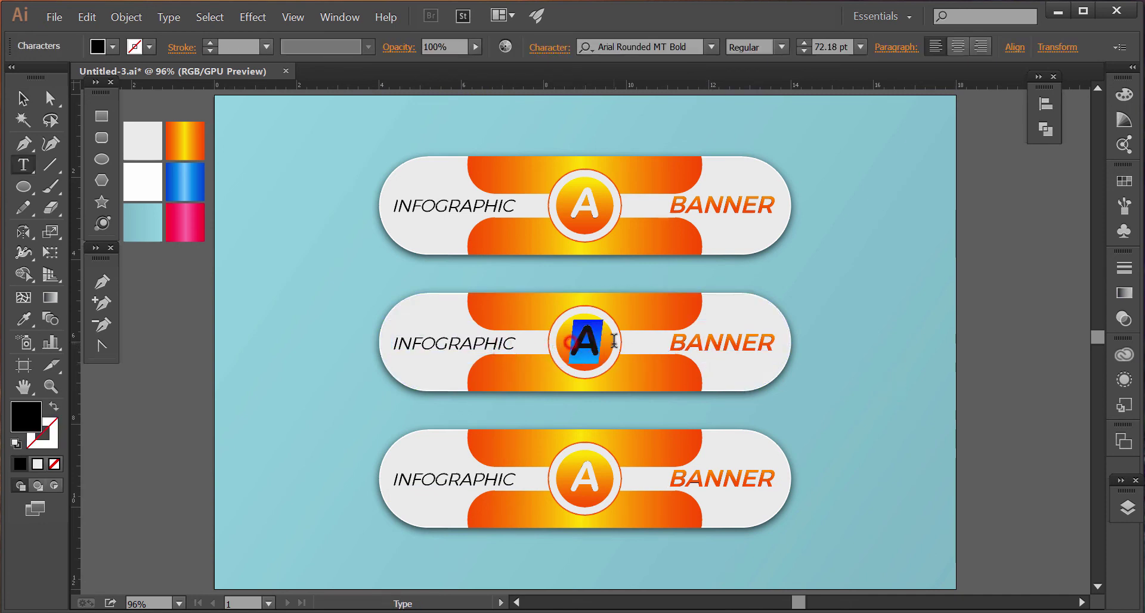
text(B)
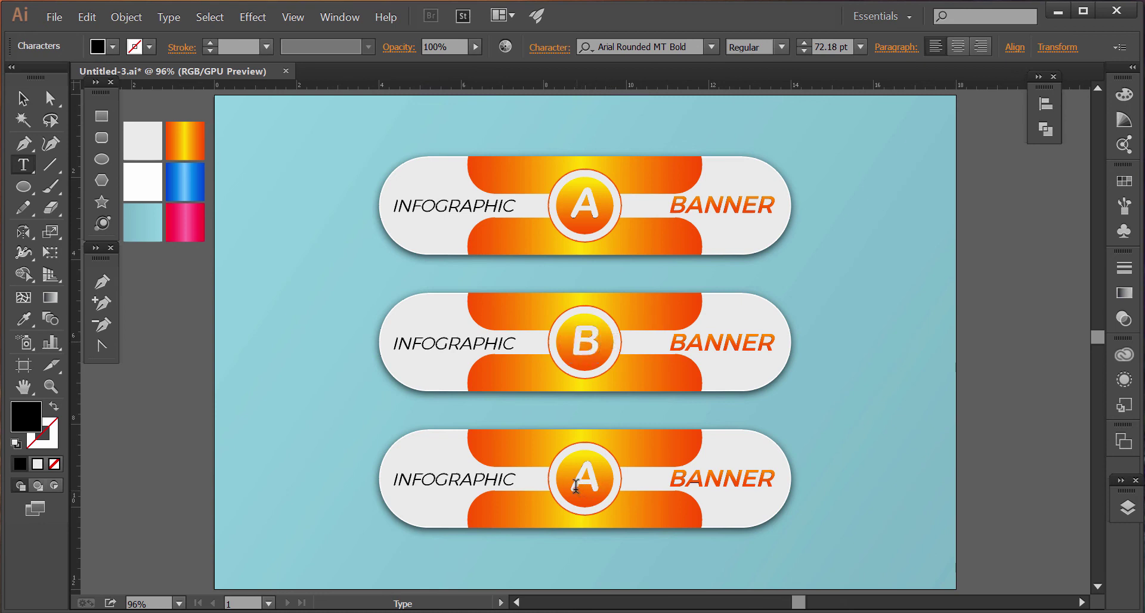
drag(575, 486, 613, 486)
text(C)
ctrl+click(876, 477)
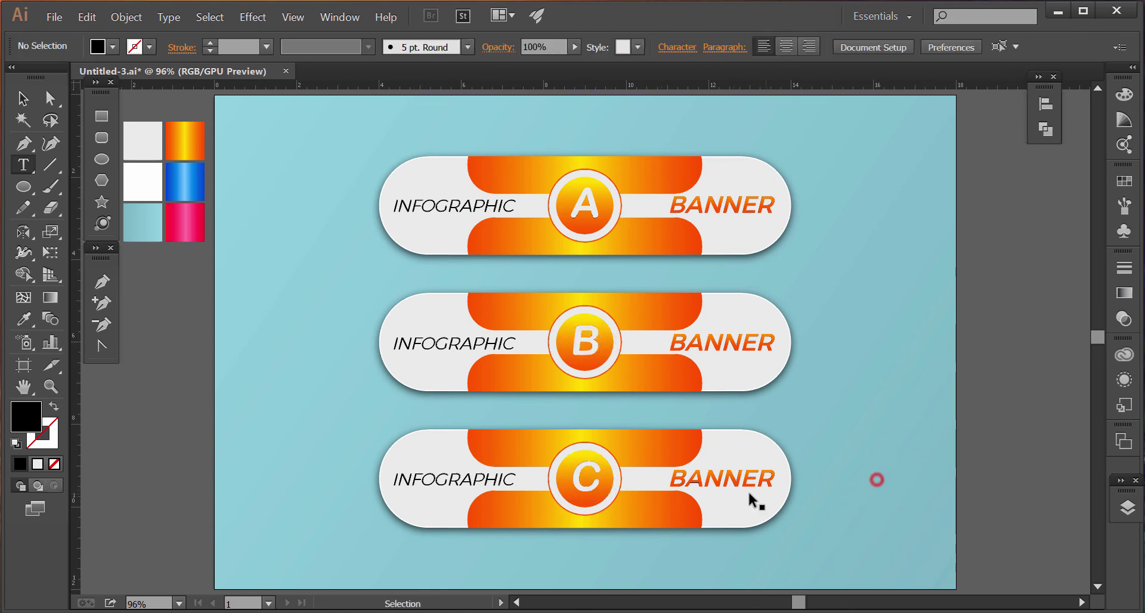
Ungroup the B and C banners
click(23, 98)
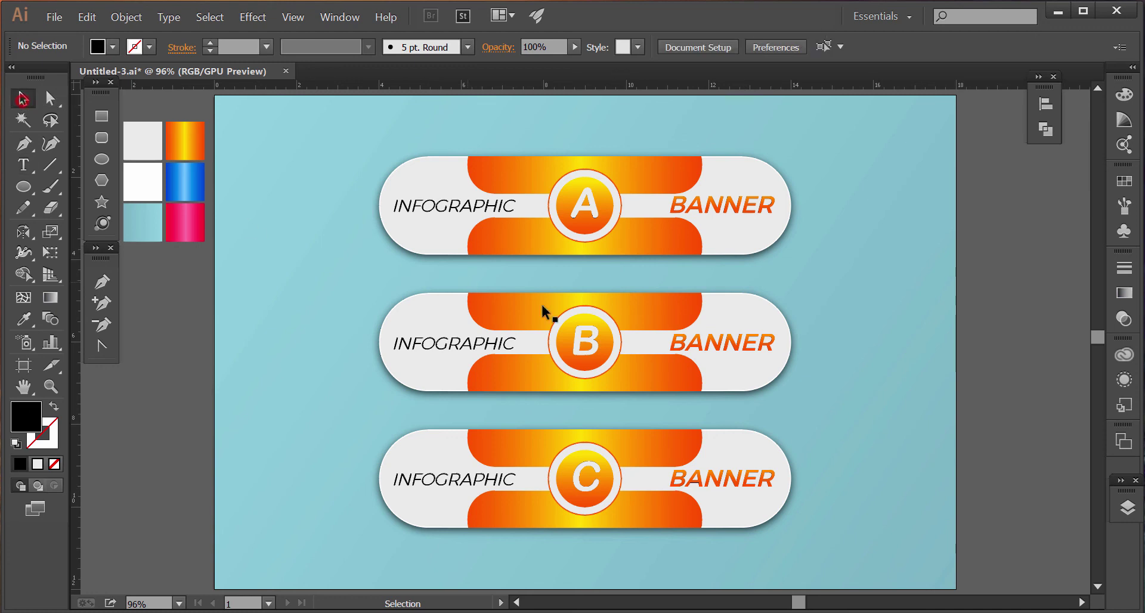
click(628, 298)
right_click(689, 328)
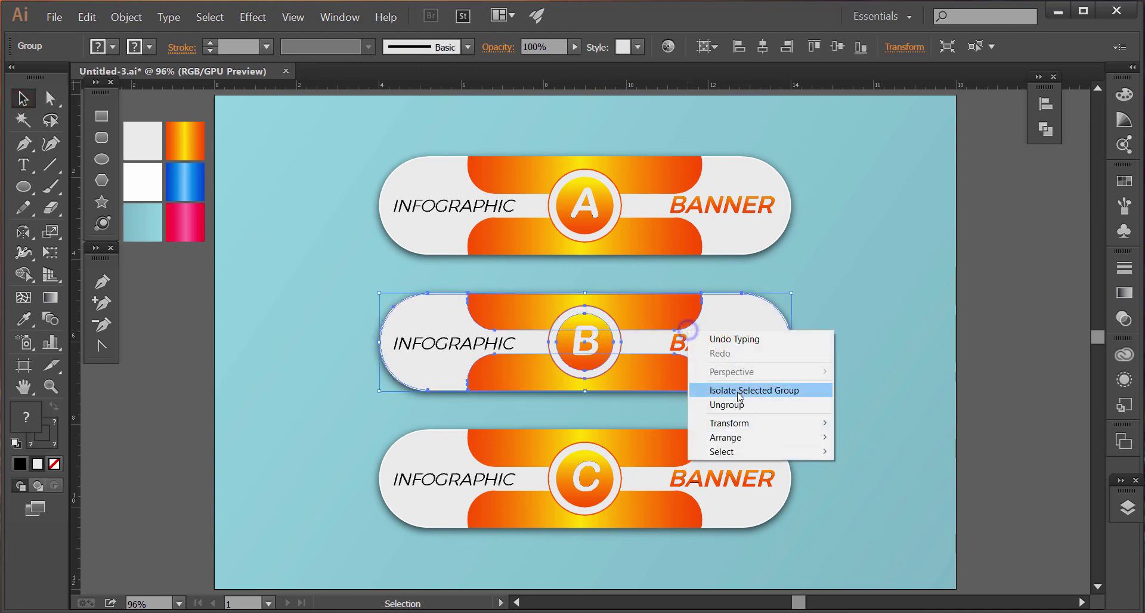
click(738, 401)
click(855, 402)
right_click(666, 471)
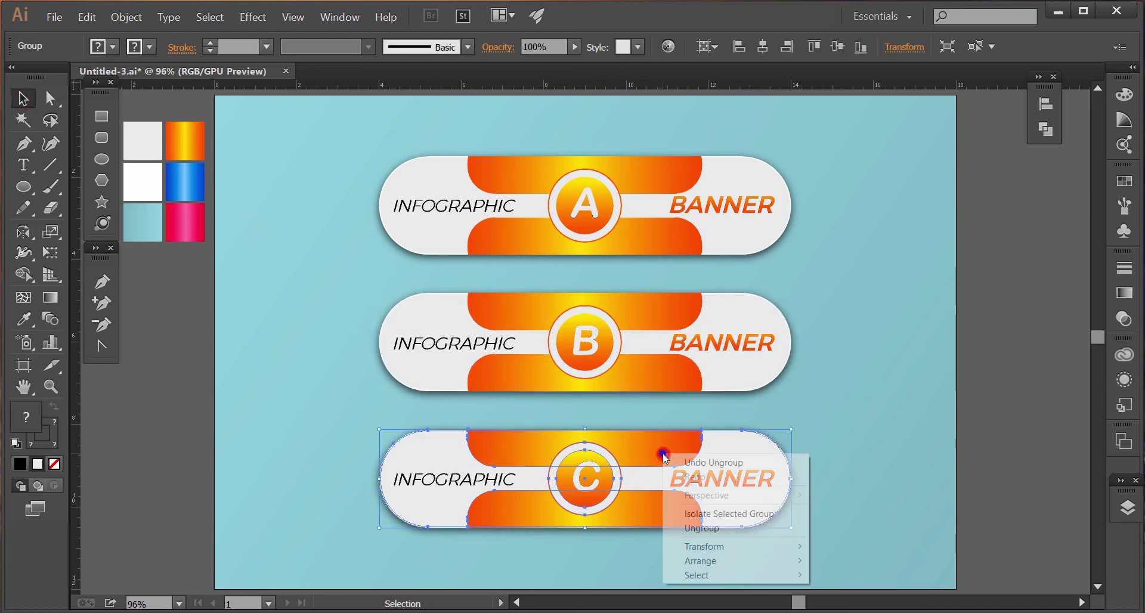
click(693, 525)
click(828, 510)
Apply the blue gradient to the B banner's bands, circle and BANNER text
click(665, 314)
shift+click(652, 376)
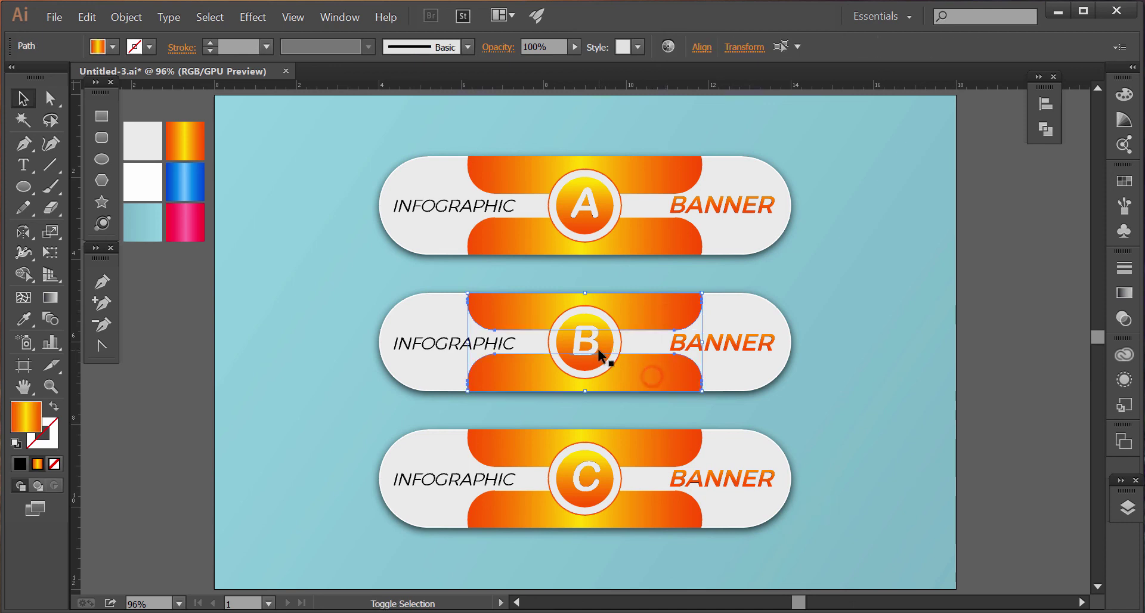
shift+click(606, 339)
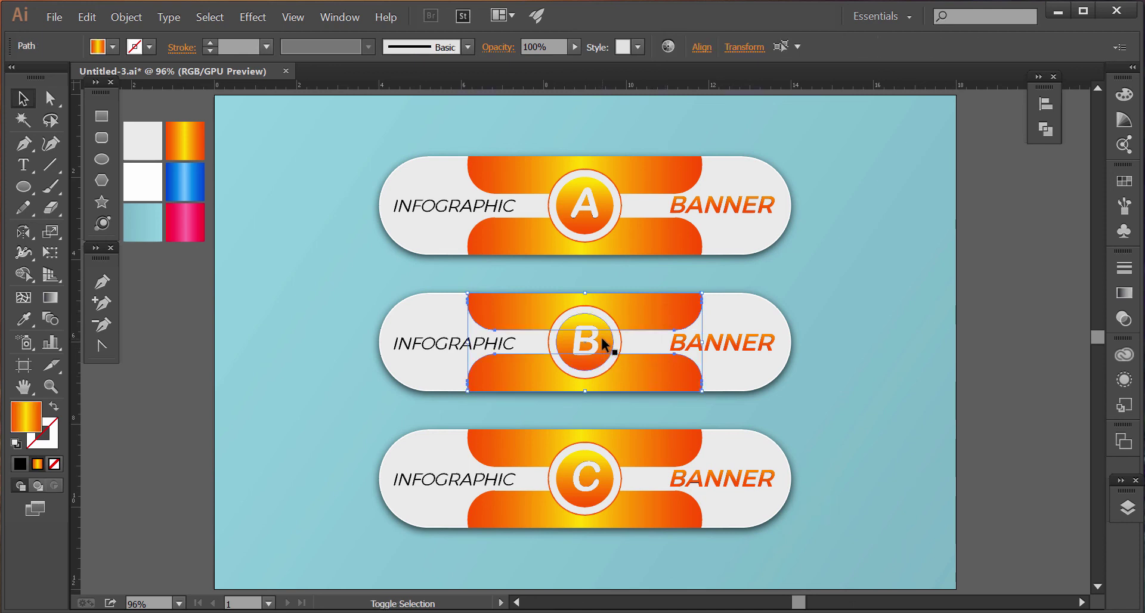
shift+click(702, 352)
click(24, 319)
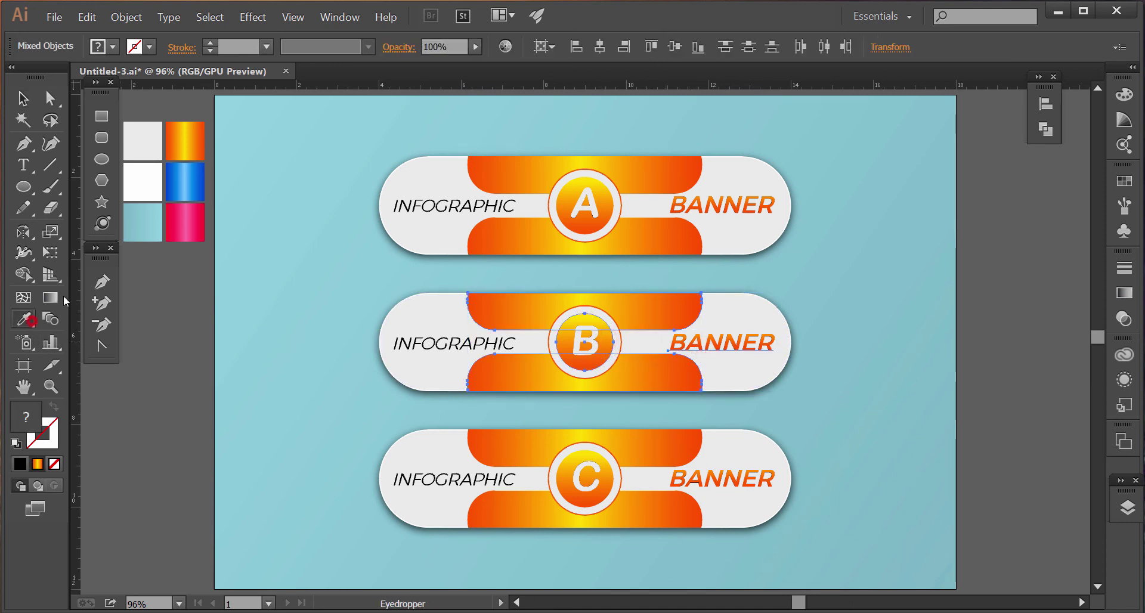
click(173, 191)
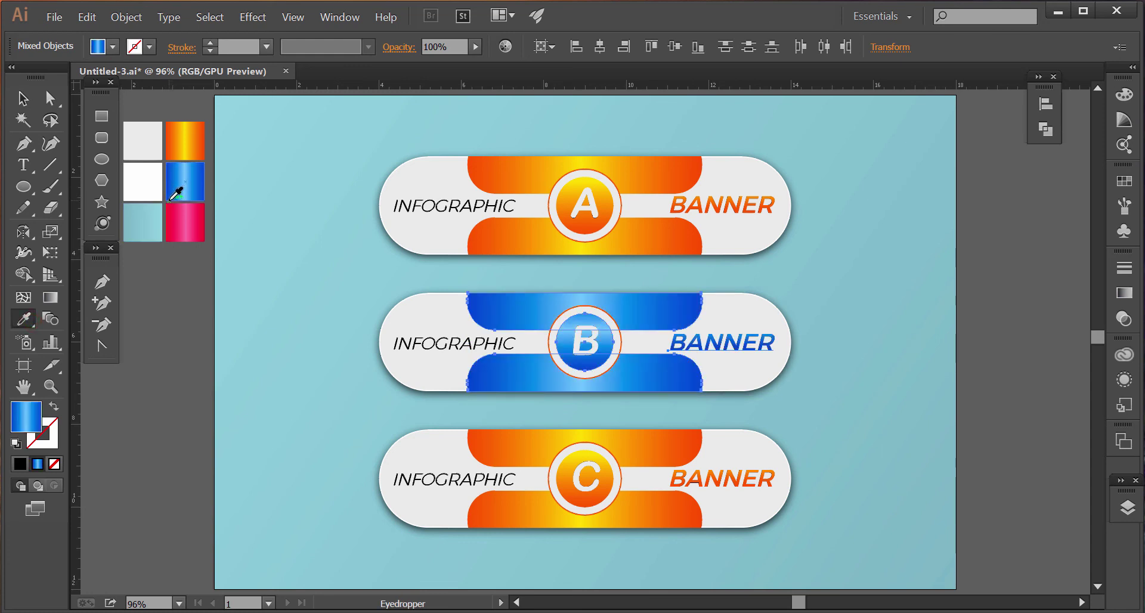
Give the B circle's ring a dark blue 0056d8 outline
ctrl+click(620, 341)
key(x)
key(F6)
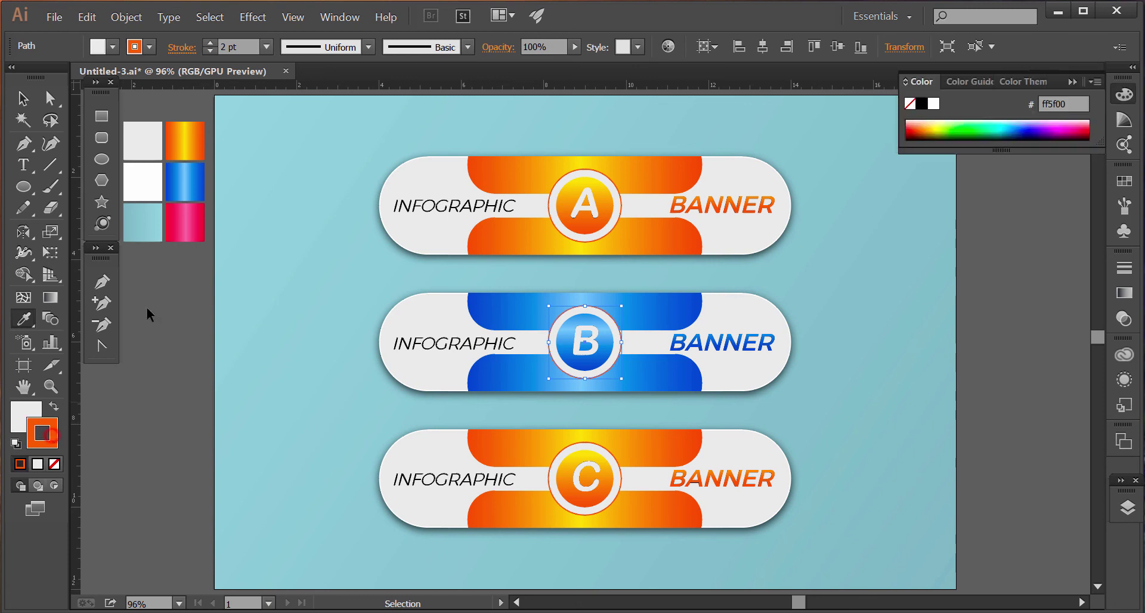
shift+click(181, 183)
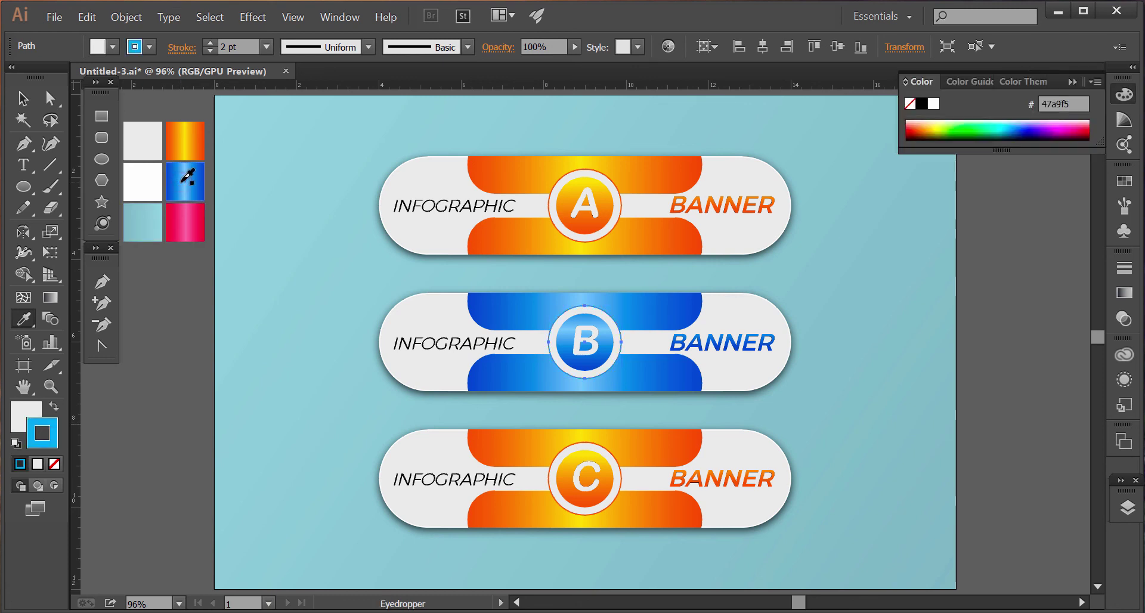
shift+click(171, 185)
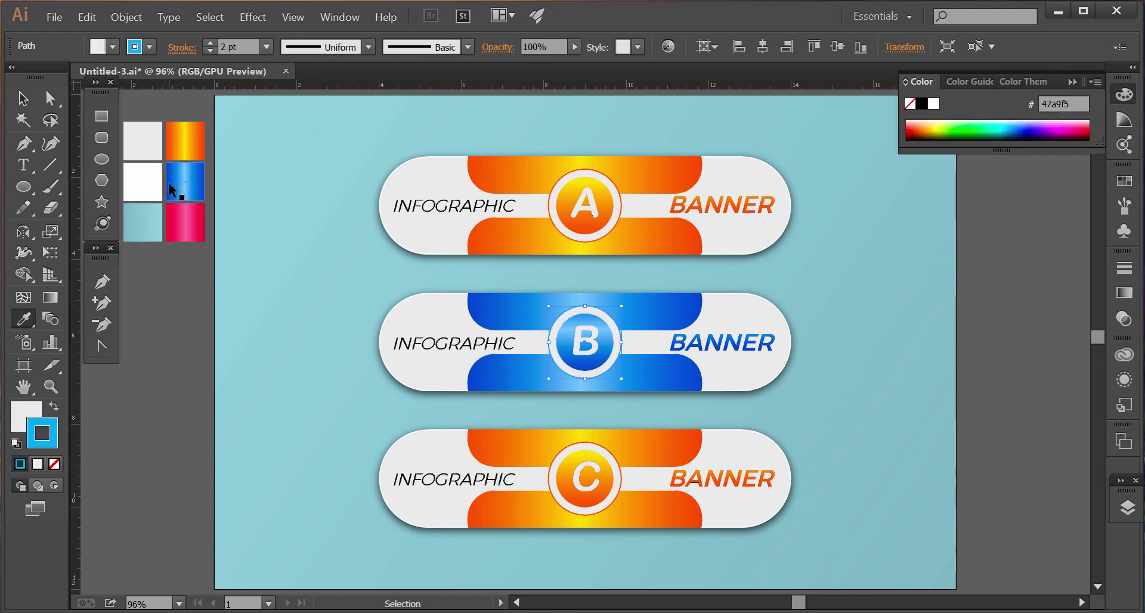
shift+click(170, 184)
click(33, 408)
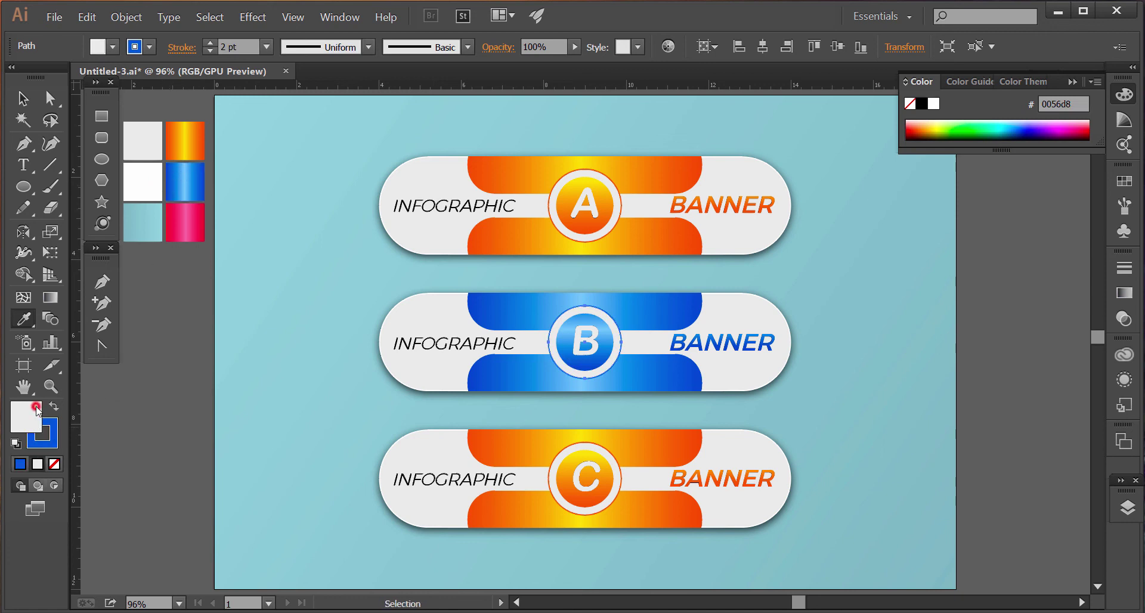
click(309, 388)
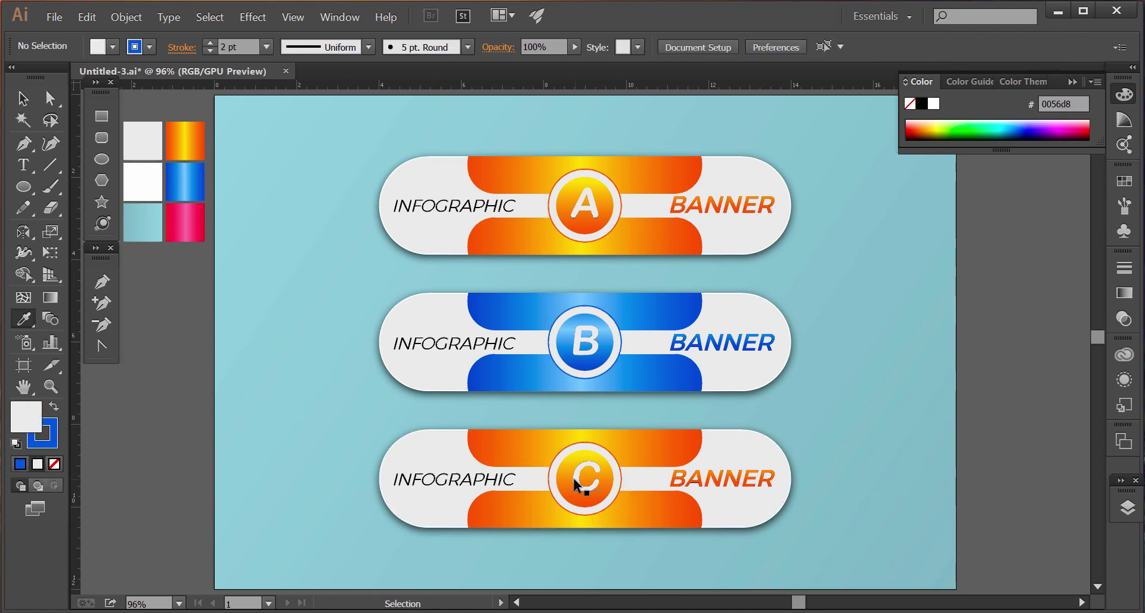
Apply the pink gradient to the C banner's bands, circle and BANNER text
shift+click(523, 503)
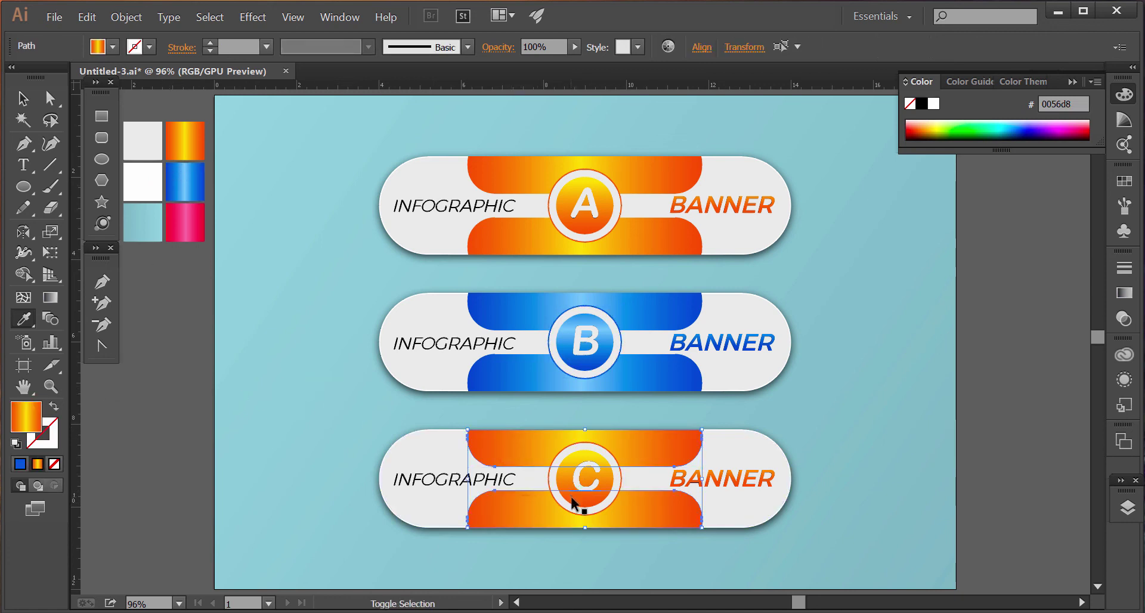
shift+click(569, 506)
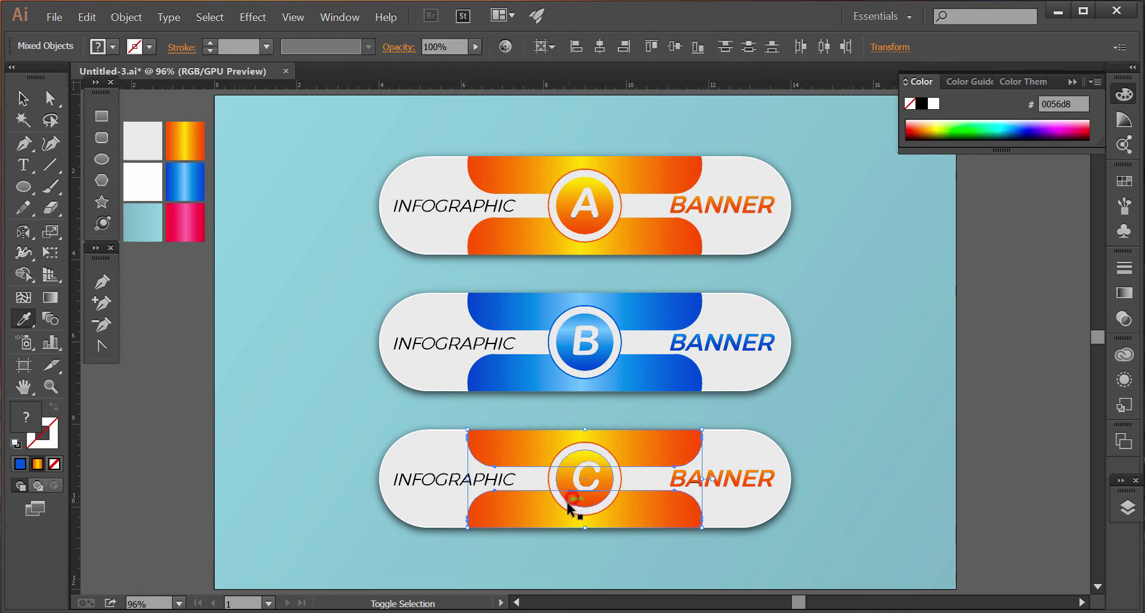
shift+click(678, 483)
click(199, 219)
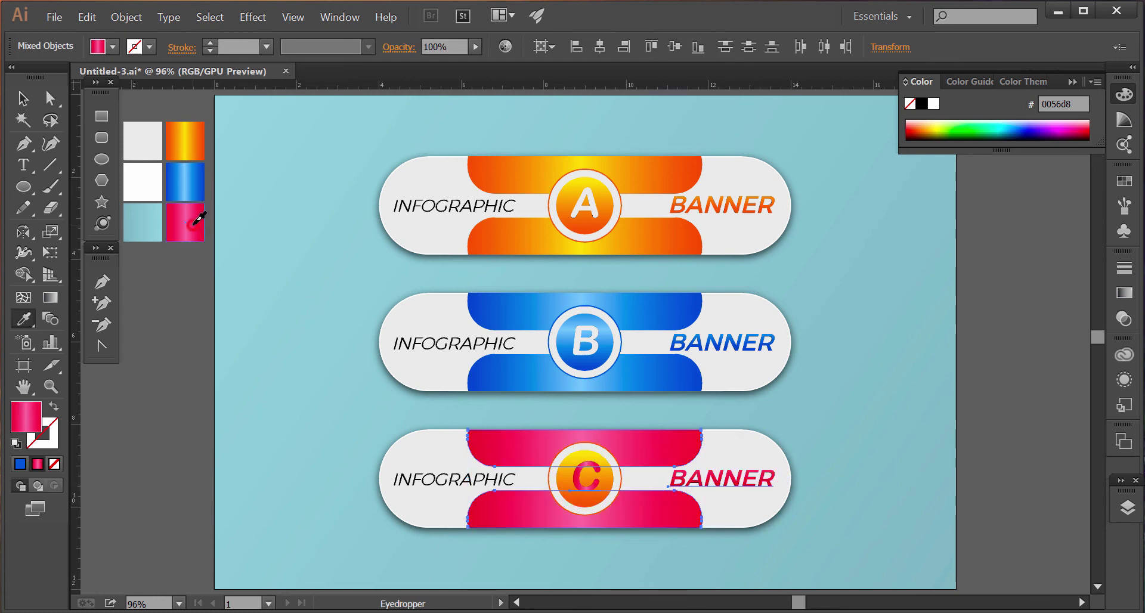
key(v)
key(ctrl+z)
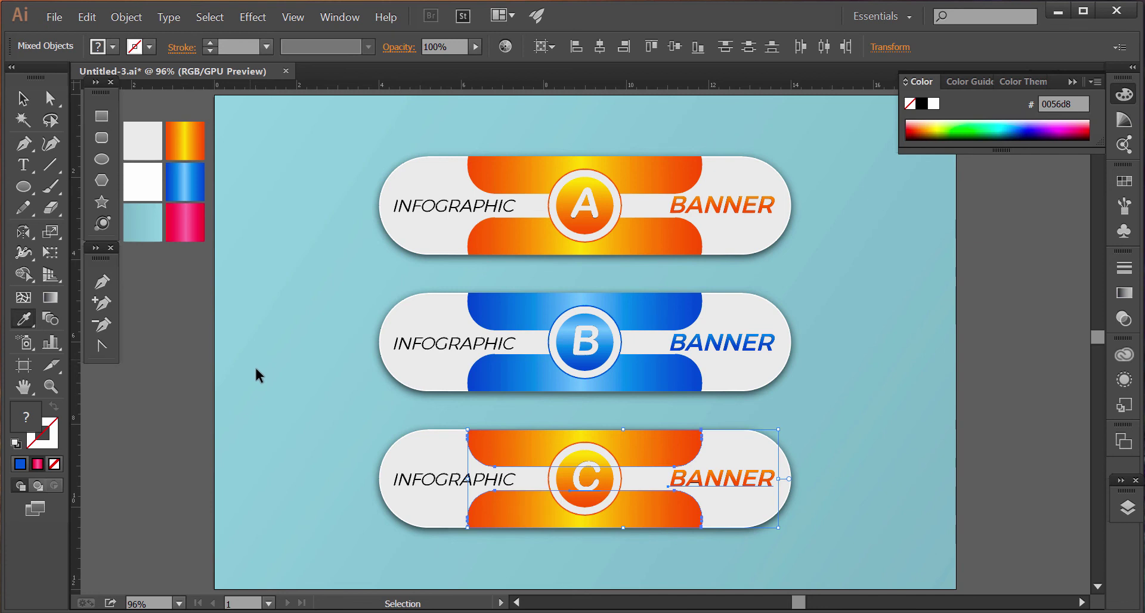
shift+click(594, 492)
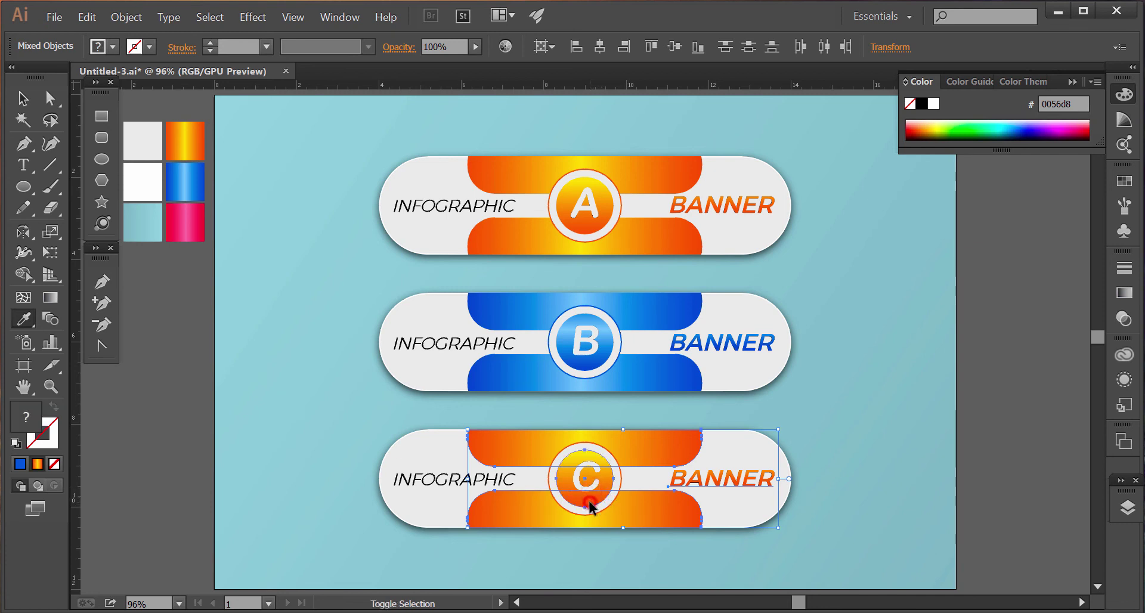
key(i)
click(196, 235)
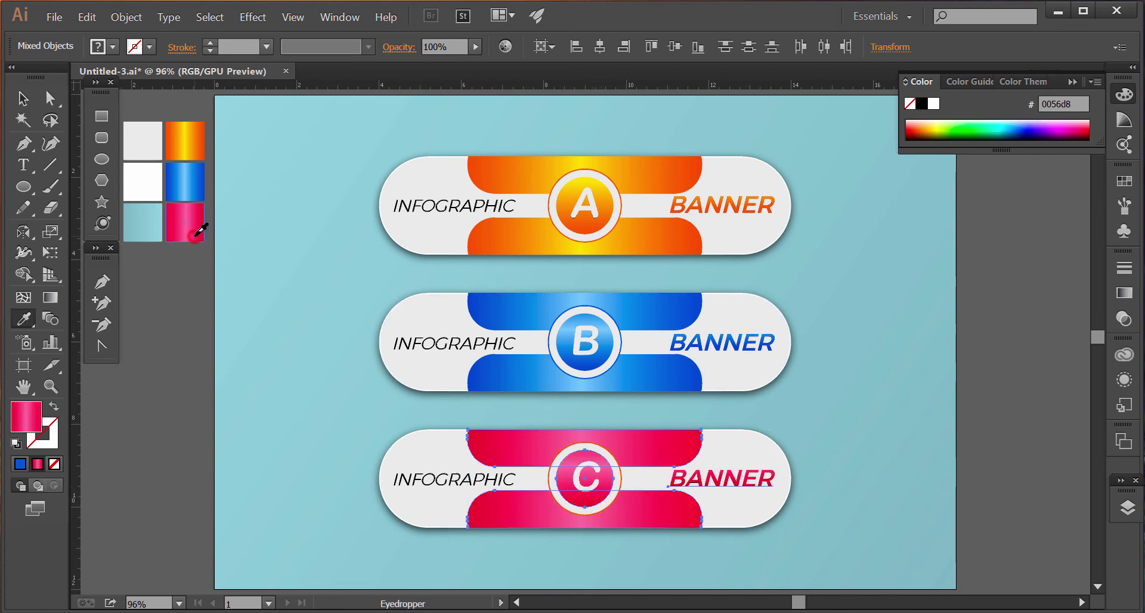
ctrl+click(237, 394)
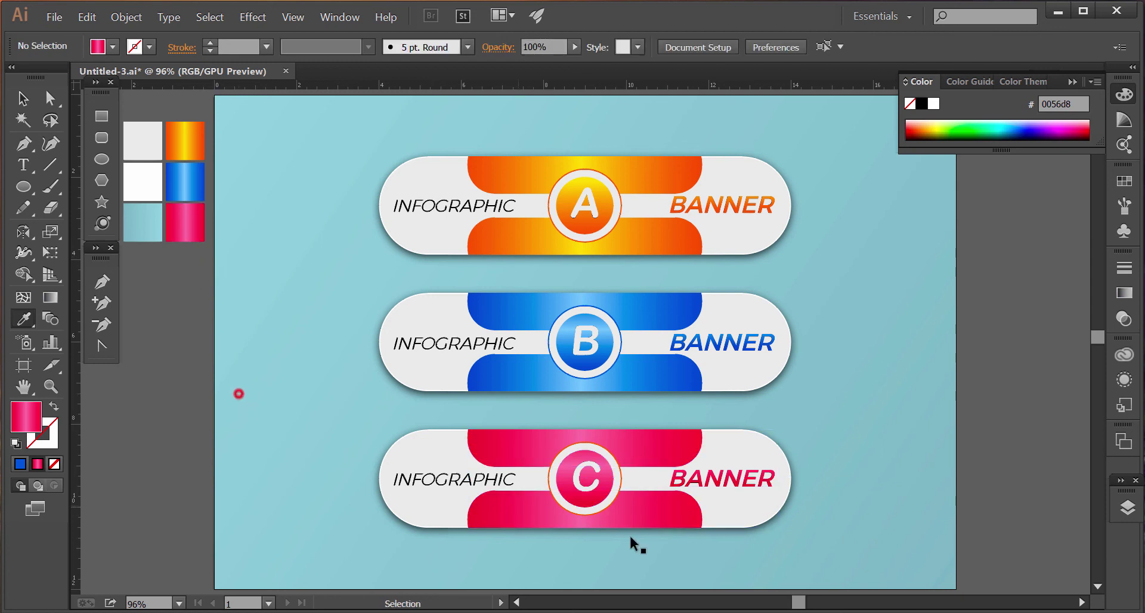
Give the C circle's ring a pink ff386d outline
ctrl+click(592, 488)
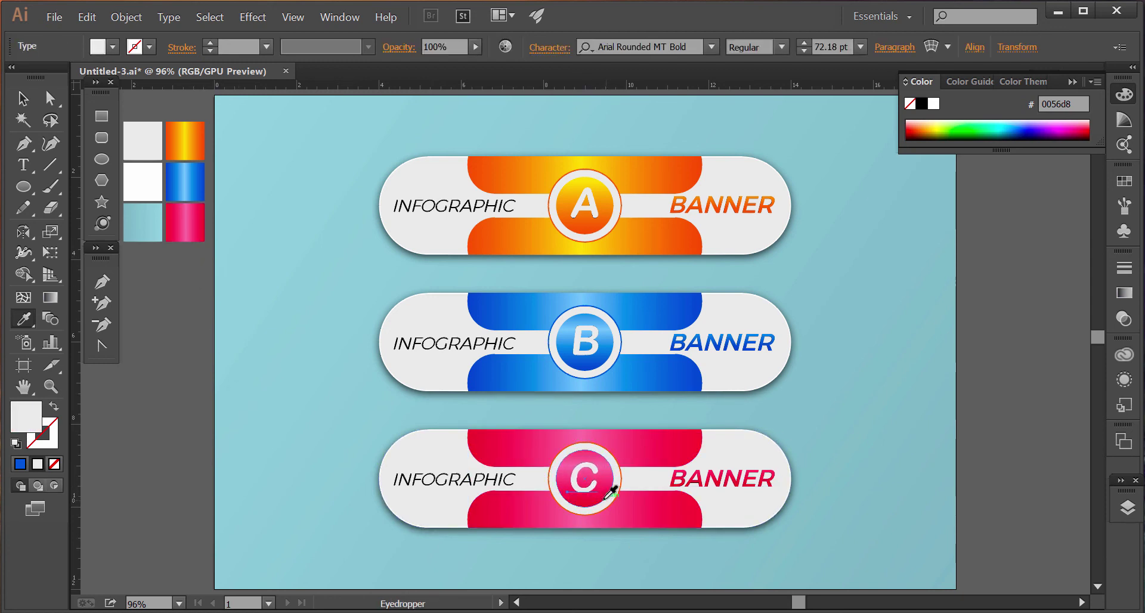
key(ctrl)
click(30, 103)
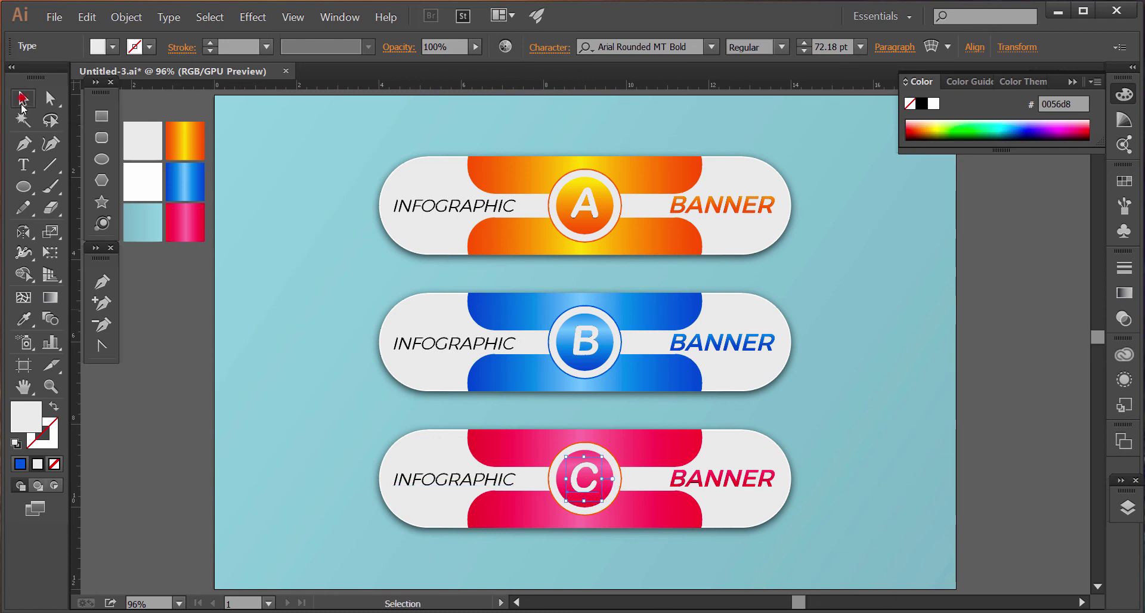
click(285, 448)
click(548, 482)
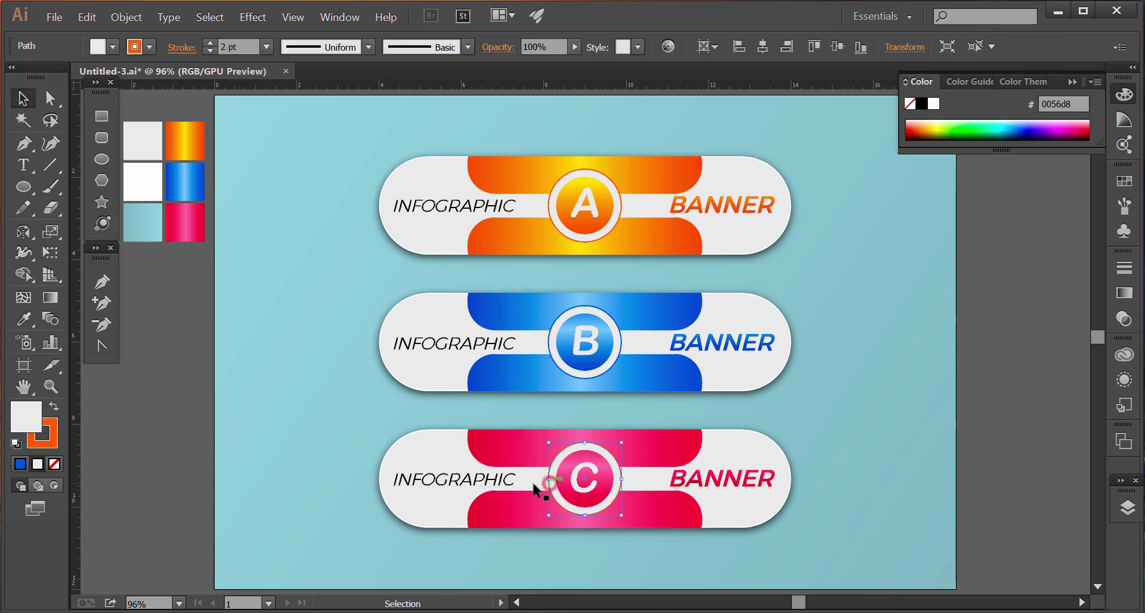
click(55, 440)
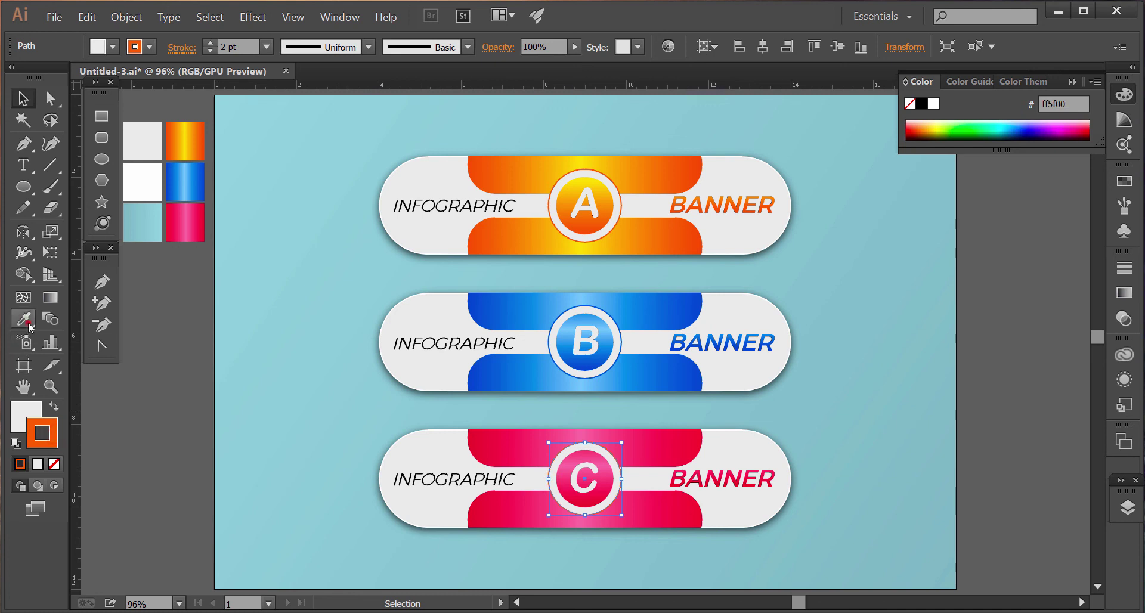
click(24, 319)
click(193, 220)
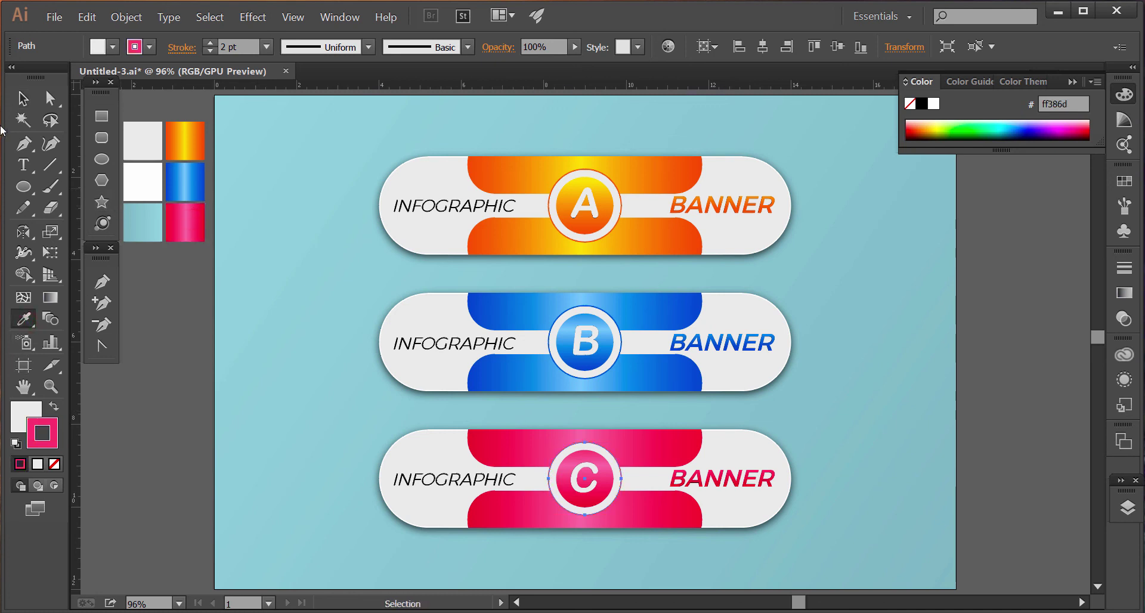
click(22, 97)
click(266, 209)
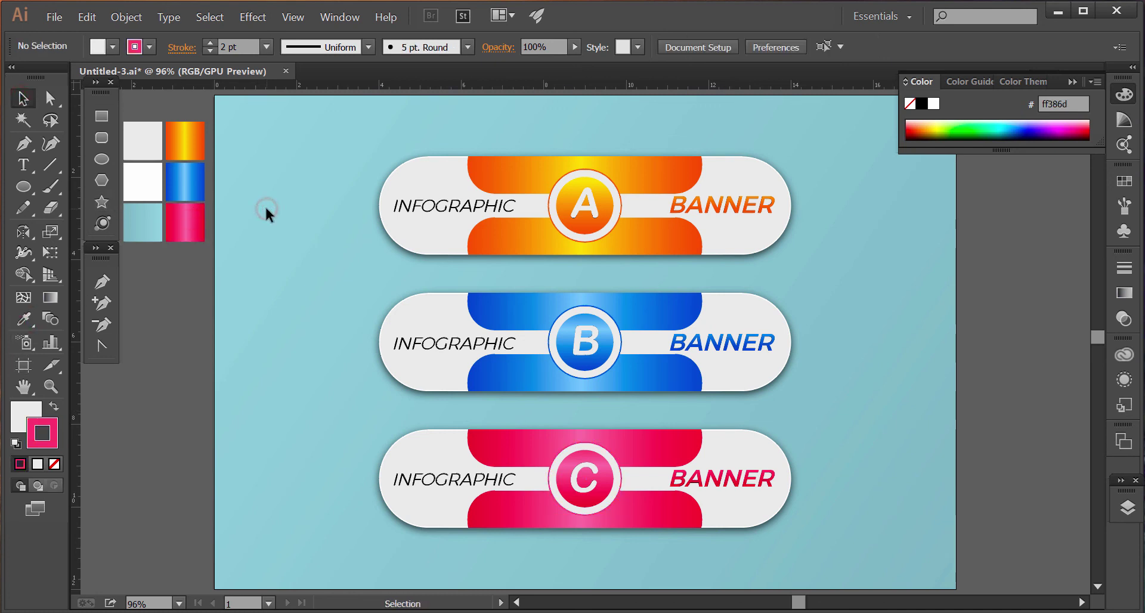